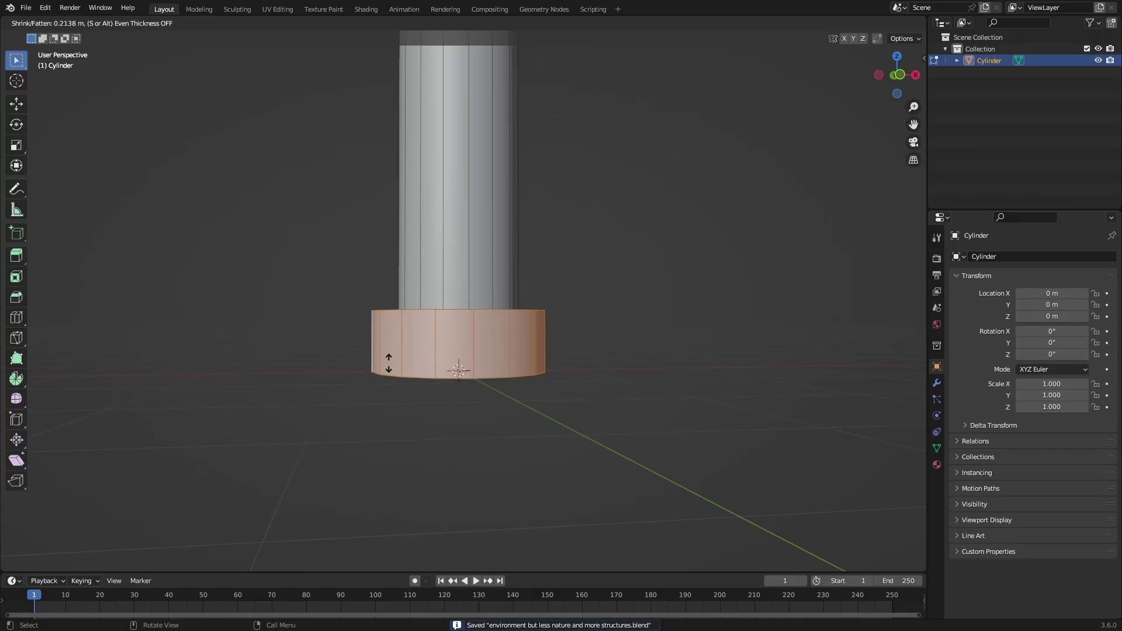
# - Extrude the band of faces at the column's base outward with Offset Even enabled, and scale it horizontally by about 0.43 into a narrow collar
pyautogui.click(328, 412)
pyautogui.moveTo(257, 416); pyautogui.dragTo(621, 418, button='middle')
pyautogui.click(72, 562)
pyautogui.click(108, 532)
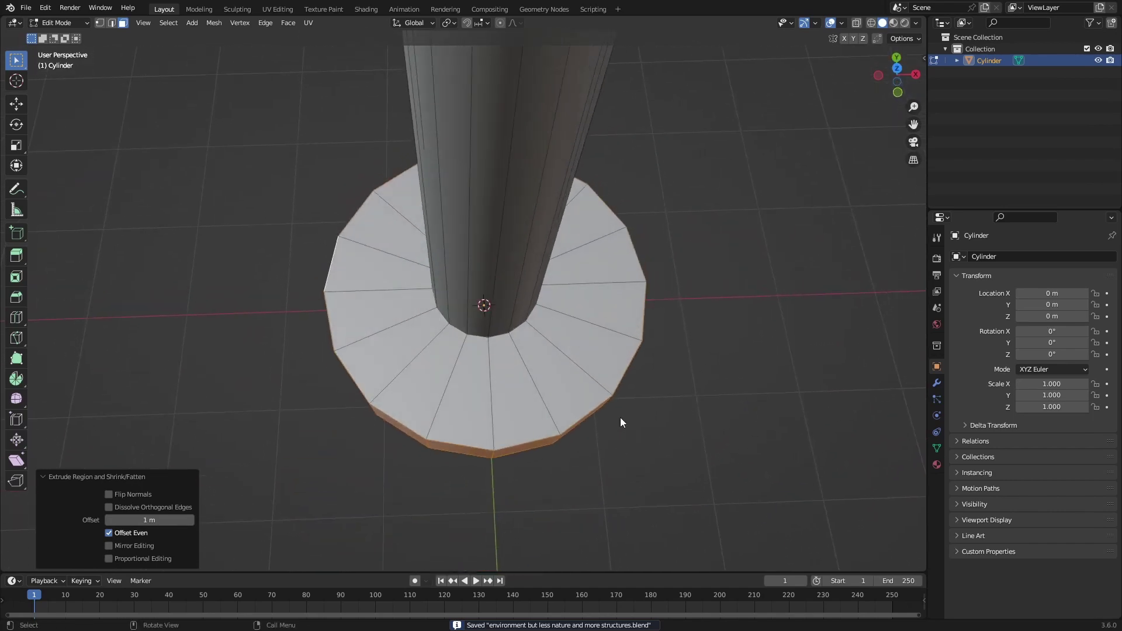
pyautogui.press('s')
pyautogui.hotkey('shift', 'z')
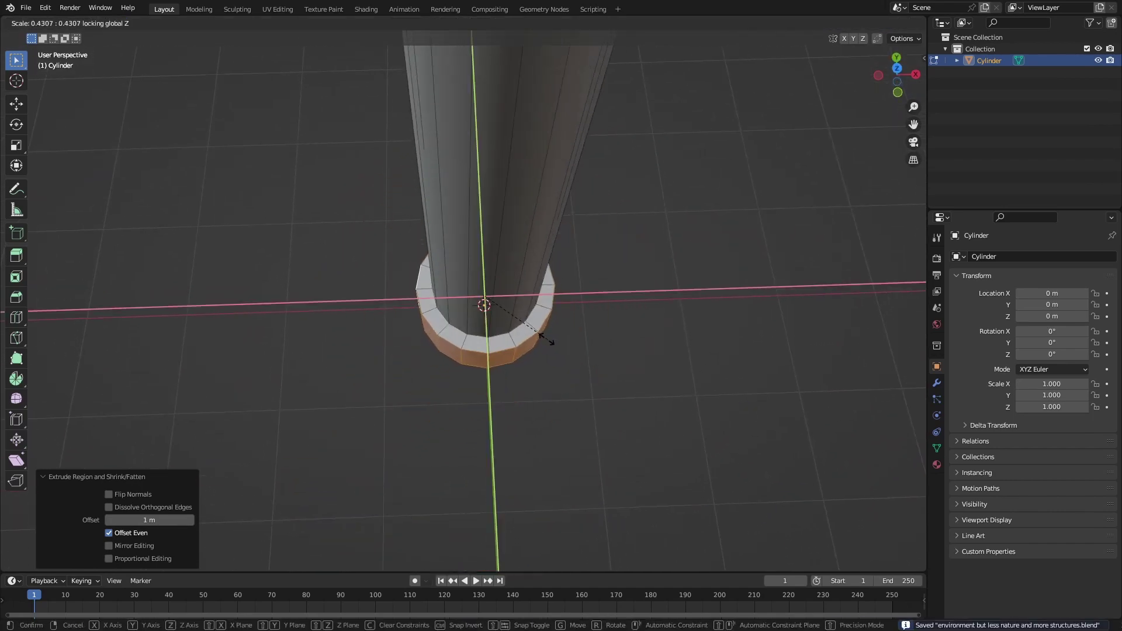
# - Add a plane to the column mesh and move it vertically to meet the underside of the base collar
pyautogui.hotkey('shift', 'a')
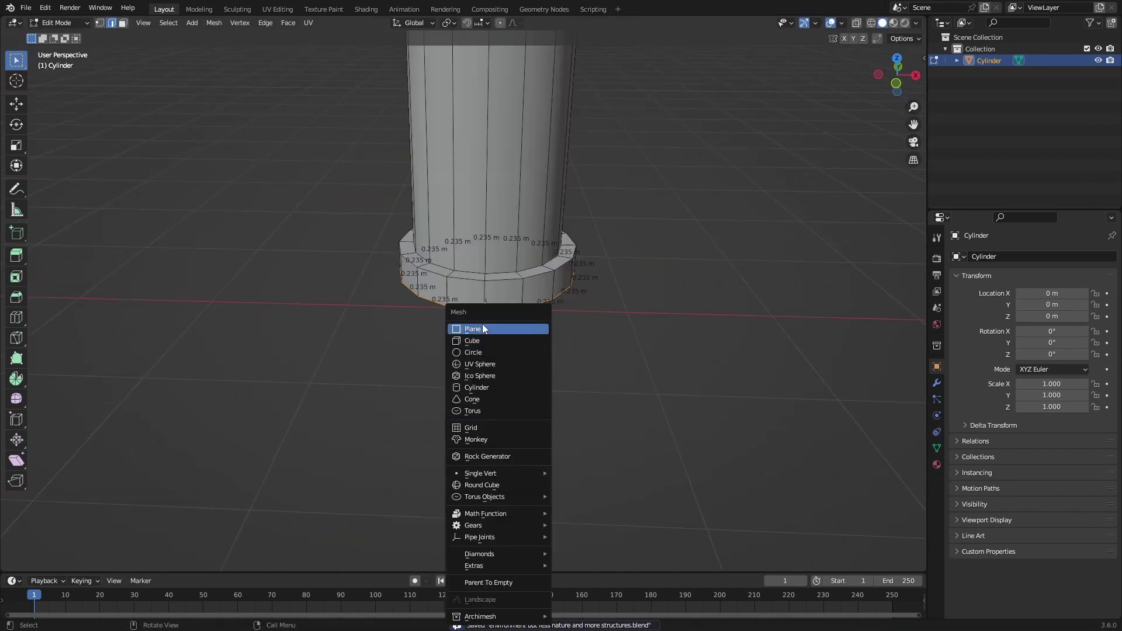
pyautogui.click(531, 328)
pyautogui.moveTo(538, 351); pyautogui.dragTo(591, 321, button='middle')
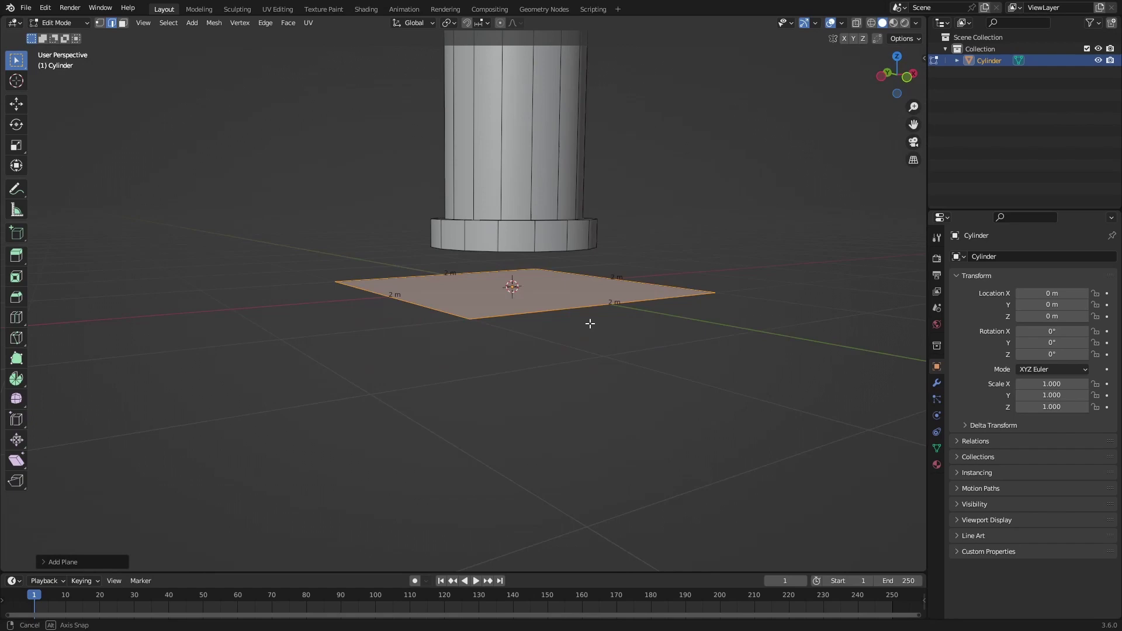
pyautogui.press('g')
pyautogui.press('z')
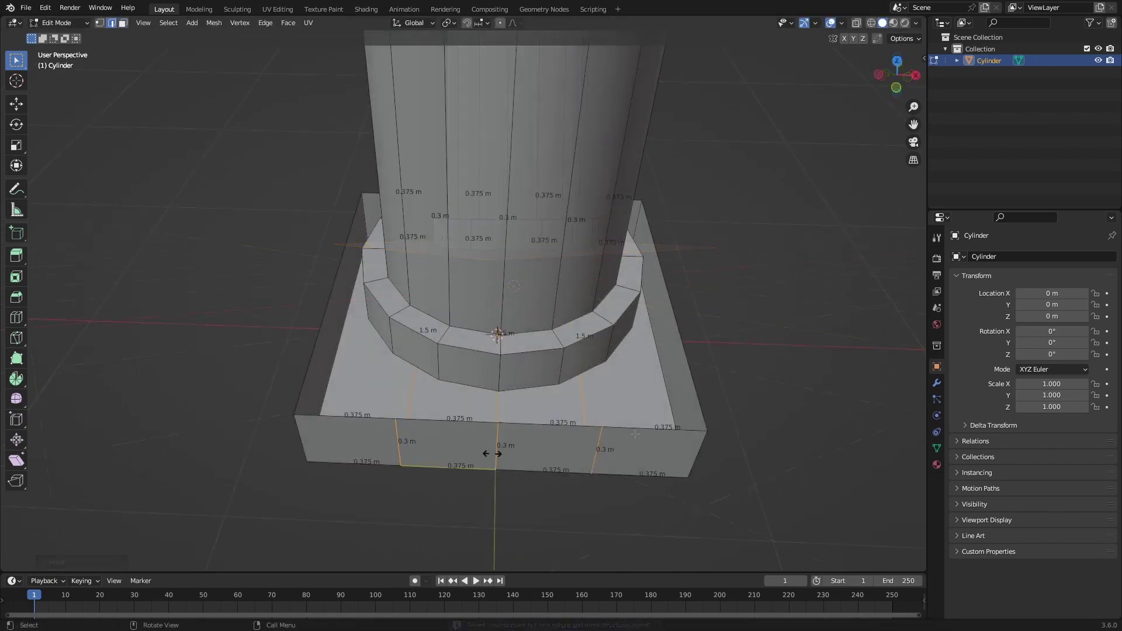
# - Divide the square plinth under the column with three evenly spaced loop cuts in each direction
pyautogui.click(488, 453)
pyautogui.moveTo(489, 453); pyautogui.dragTo(481, 299, button='middle')
pyautogui.hotkey('ctrl', 'r')
pyautogui.click(507, 346)
pyautogui.click(508, 347)
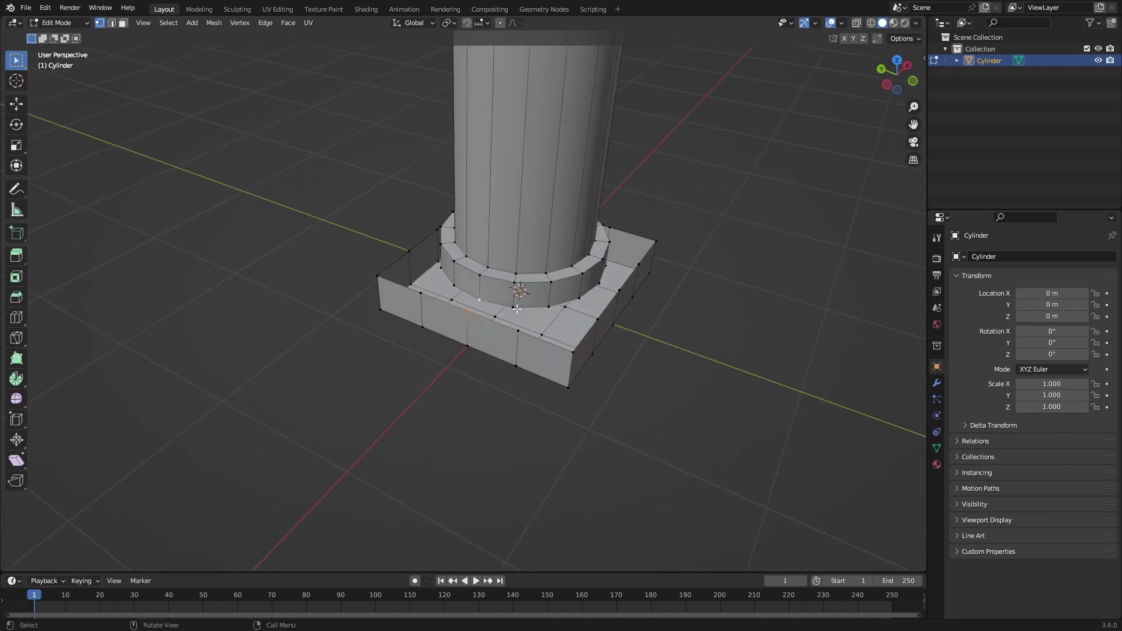
# - Connect the round collar's lower vertices to the square plinth's upper edge with faces around the base, and save the file
pyautogui.moveTo(539, 328); pyautogui.dragTo(501, 334, button='middle')
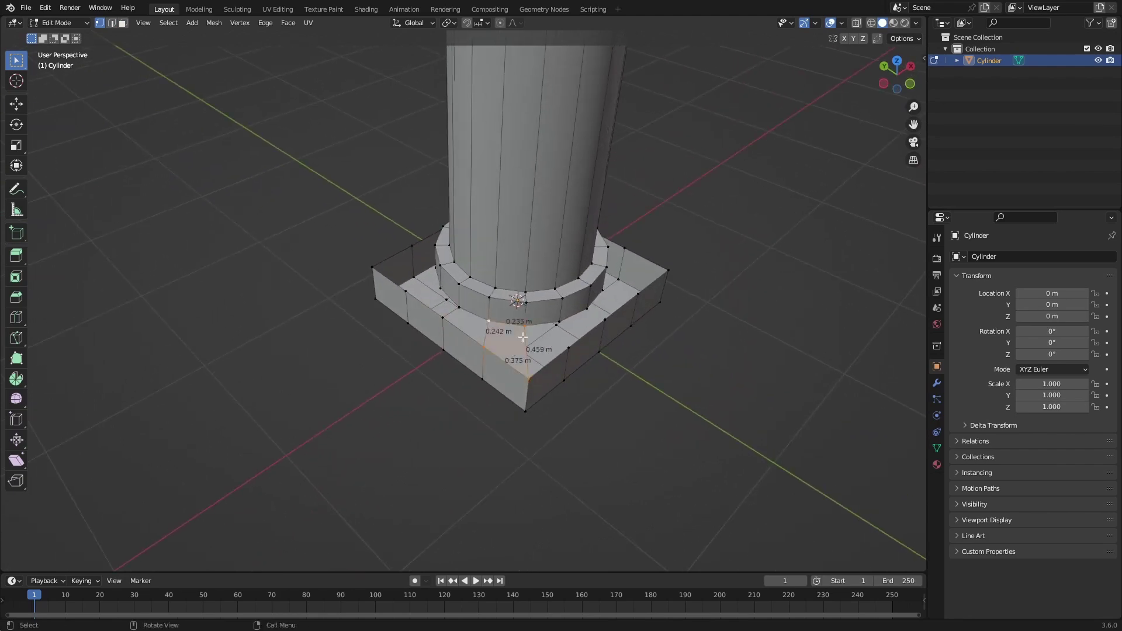
pyautogui.moveTo(523, 337); pyautogui.dragTo(471, 329, button='middle')
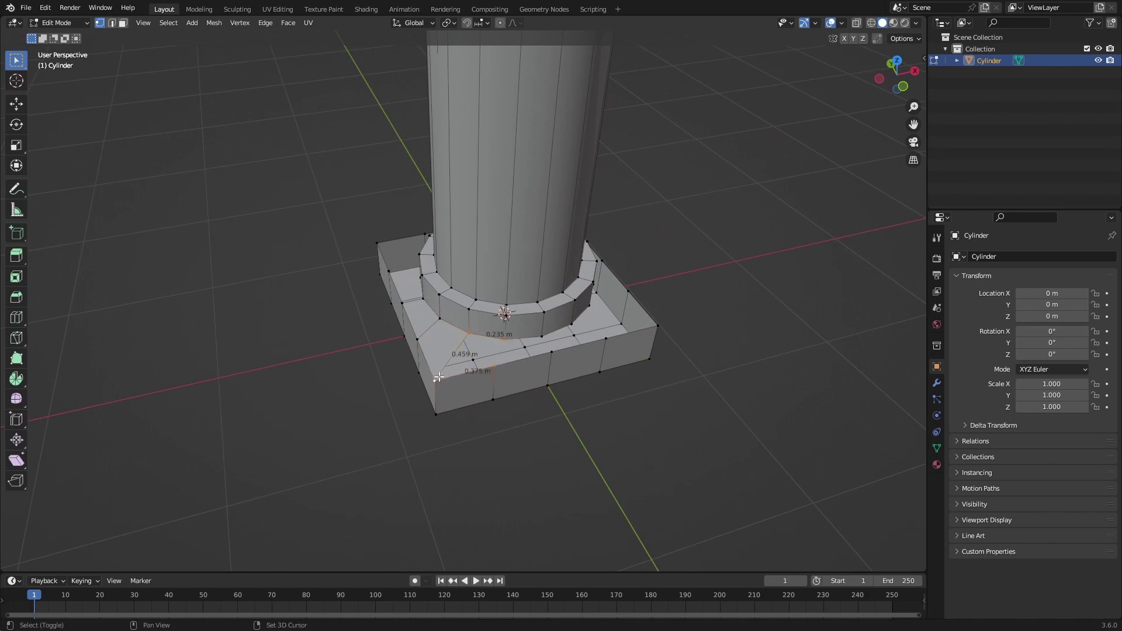
pyautogui.moveTo(502, 366); pyautogui.dragTo(334, 416, button='middle')
pyautogui.moveTo(424, 388); pyautogui.dragTo(407, 355, button='middle')
pyautogui.hotkey('ctrl', 's')
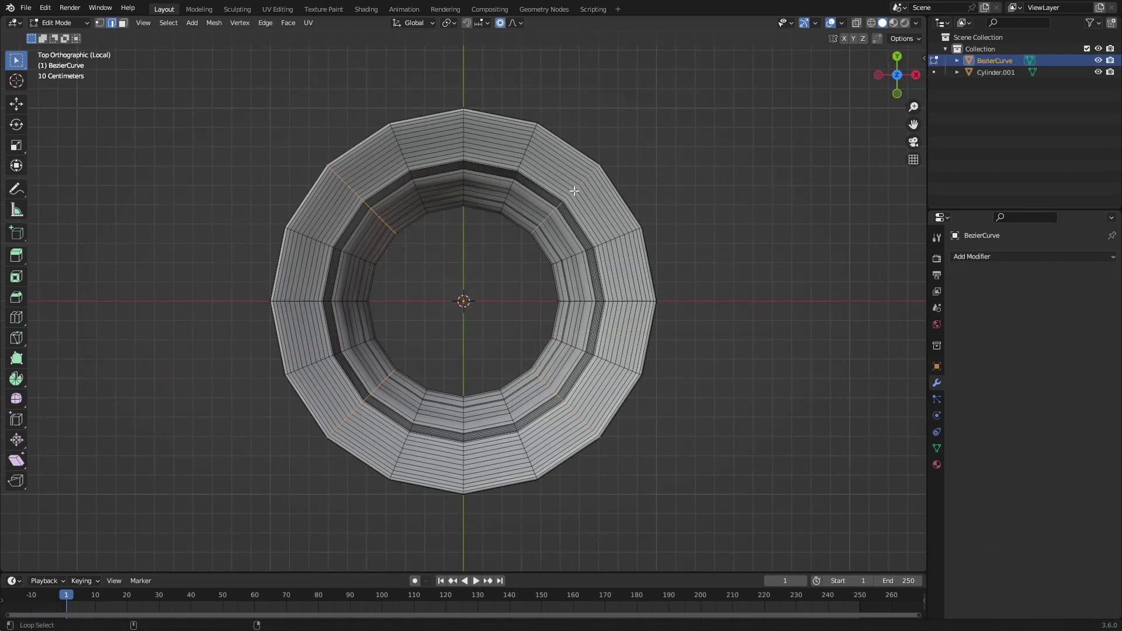
# - Scale the selected diagonal edge rows of the round profile mesh horizontally, keeping their height
pyautogui.press('s')
pyautogui.hotkey('shift', 'z')
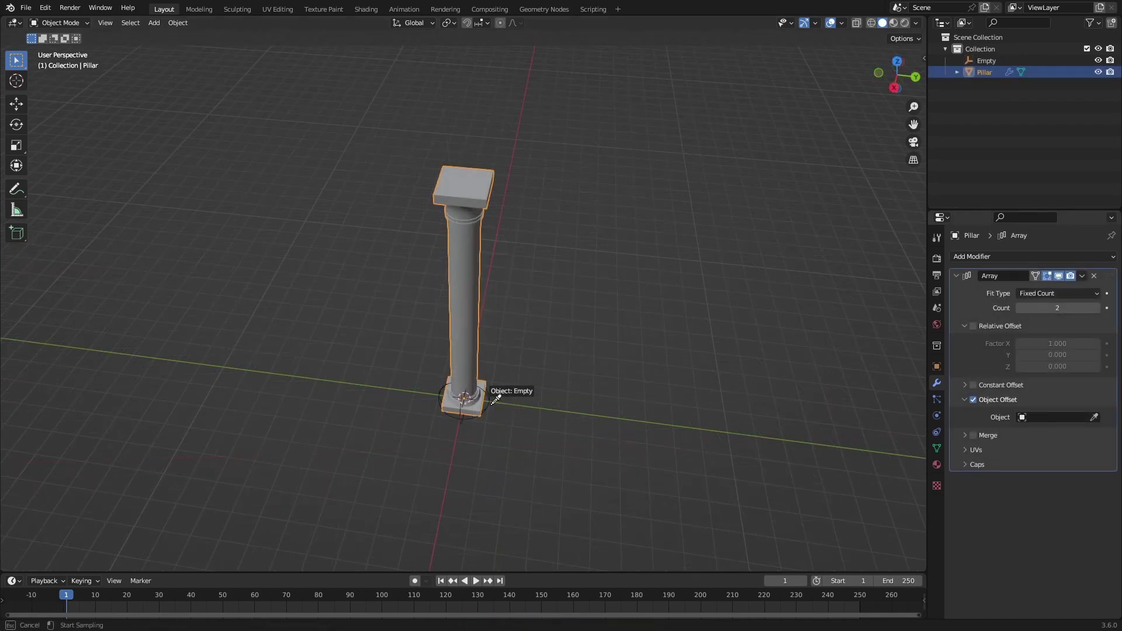
# - Assign the Empty as the offset object of the pillar's Array modifier
pyautogui.click(487, 407)
pyautogui.press('r')
pyautogui.press('z')
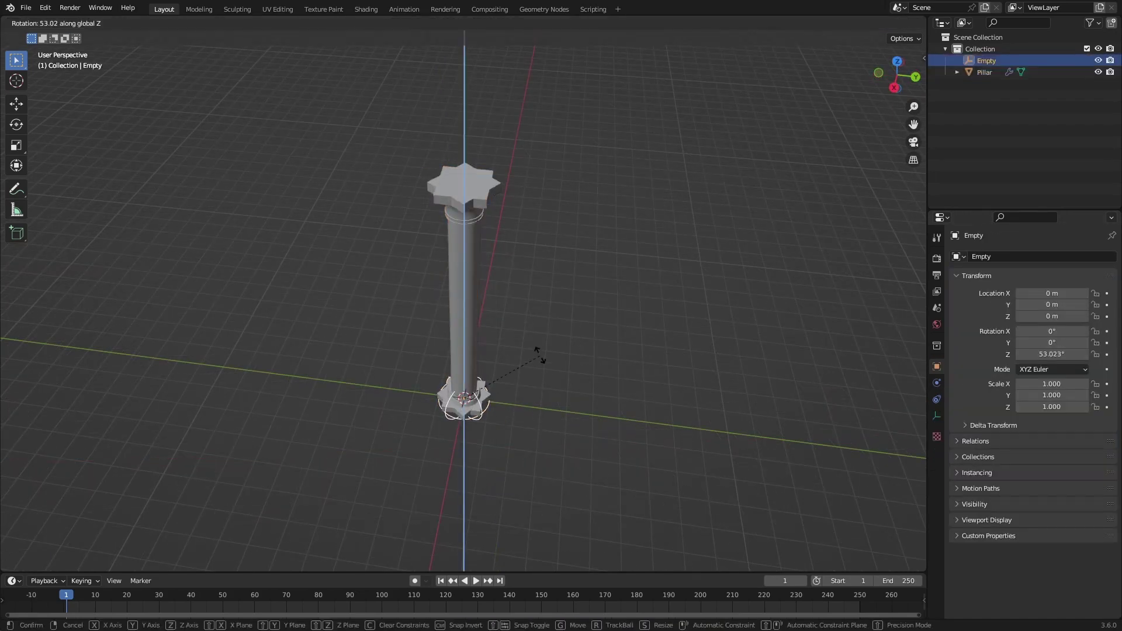
pyautogui.rightClick(572, 369)
pyautogui.press('r')
pyautogui.press('z')
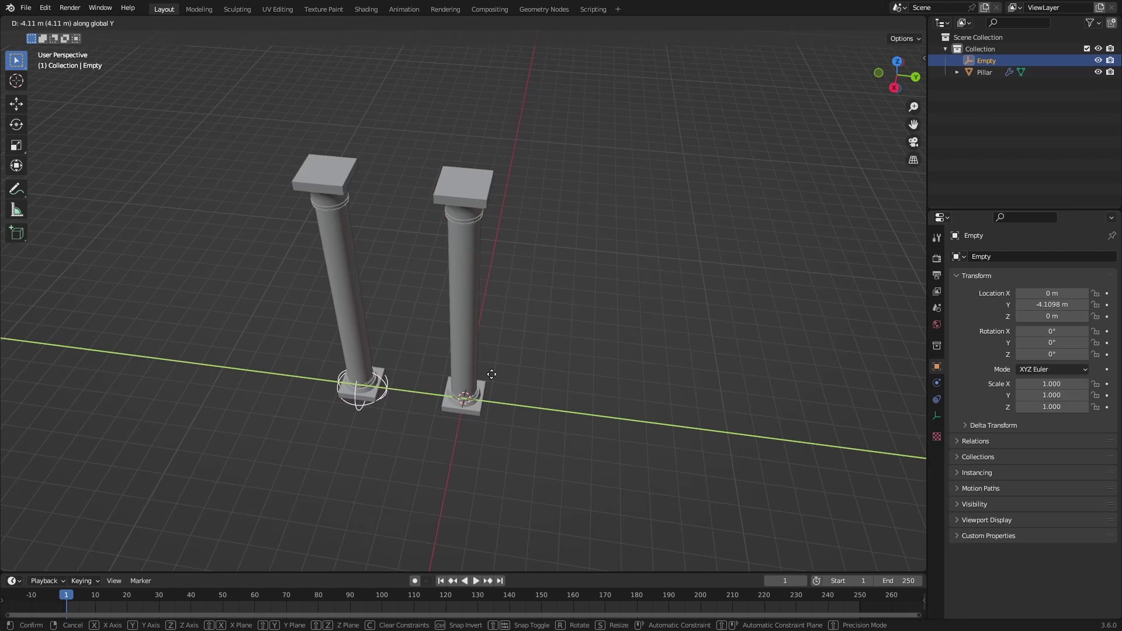
pyautogui.press('Escape')
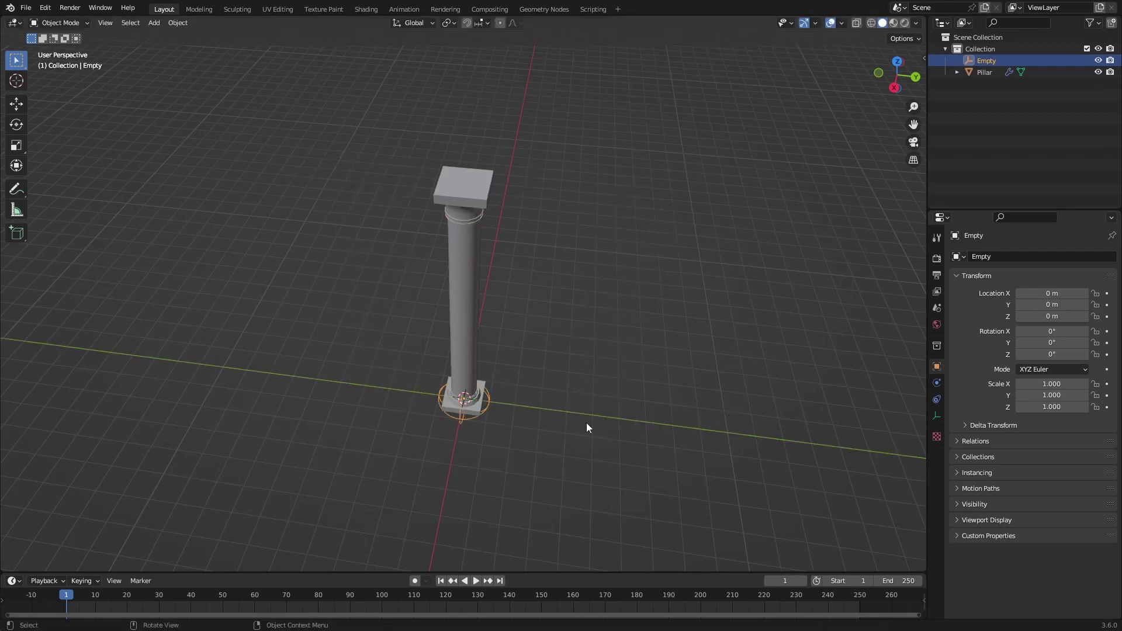
# - Enable Constant Offset in the pillar's Array modifier with a 5 m X distance, and save the file
pyautogui.click(466, 365)
pyautogui.click(973, 385)
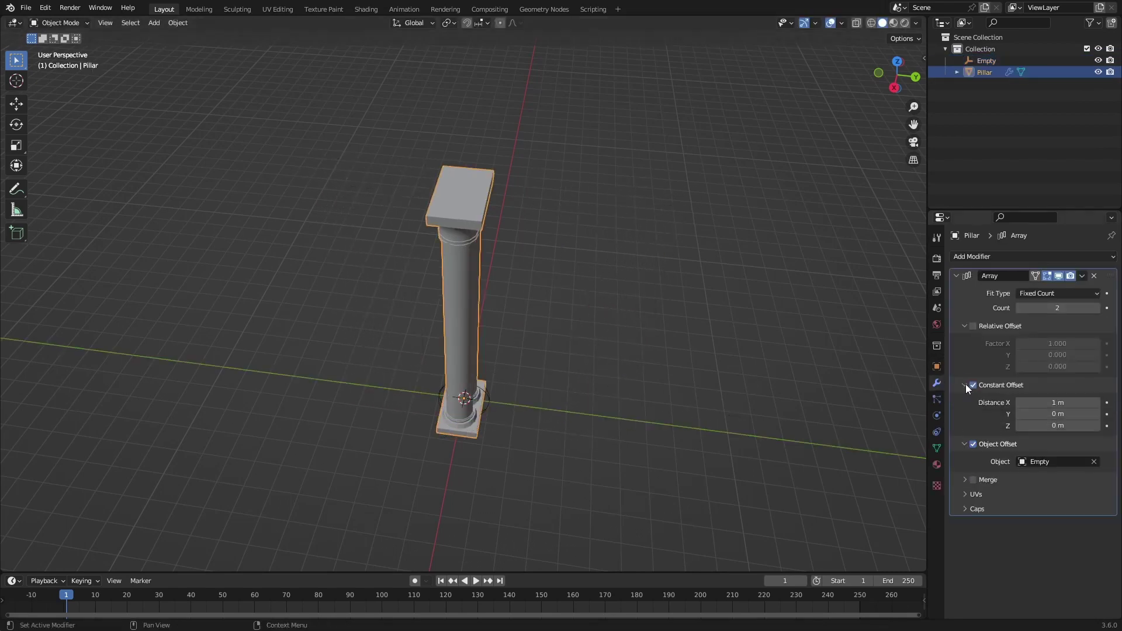
pyautogui.moveTo(1046, 402); pyautogui.dragTo(1090, 402)
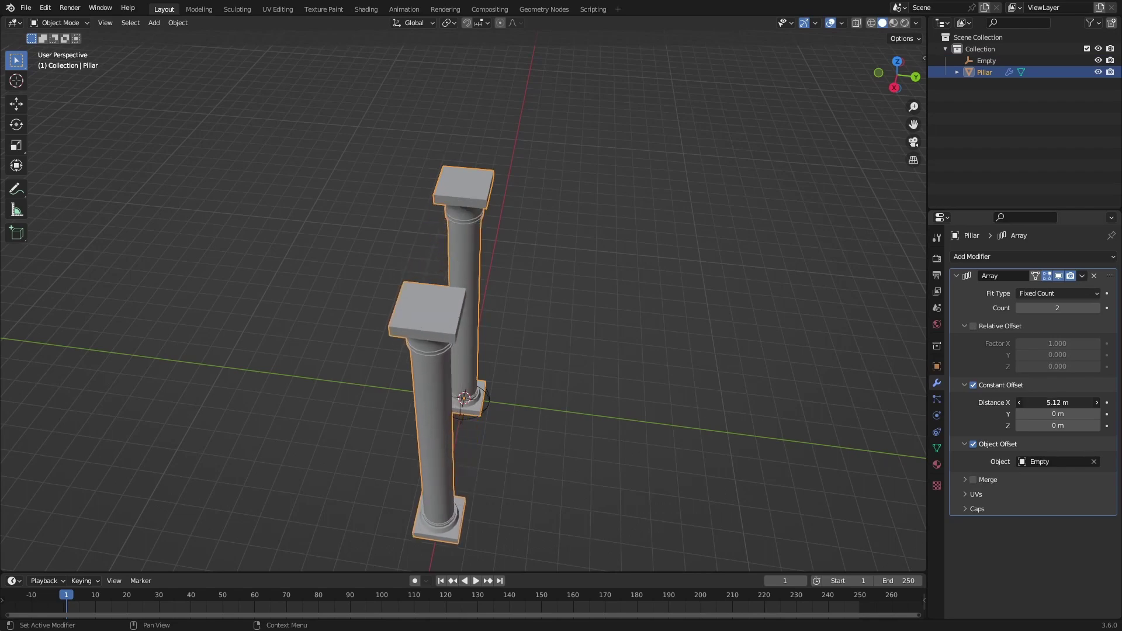
pyautogui.write('5')
pyautogui.press('Return')
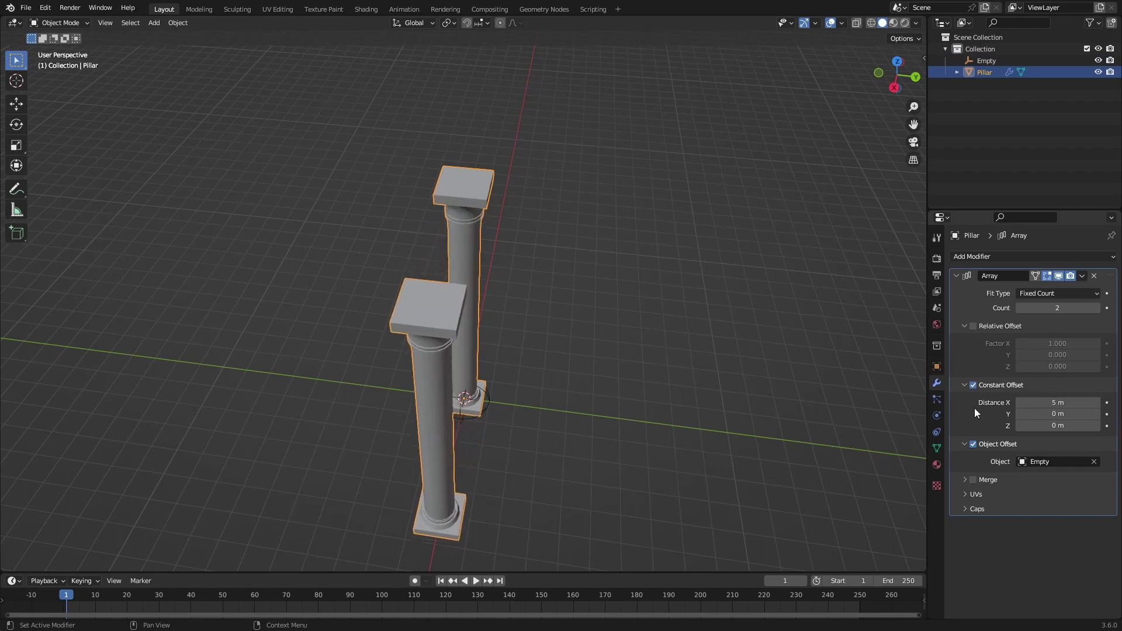
pyautogui.moveTo(672, 404); pyautogui.dragTo(590, 376, button='middle')
pyautogui.hotkey('ctrl', 's')
pyautogui.click(470, 445)
pyautogui.press('r')
pyautogui.press('z')
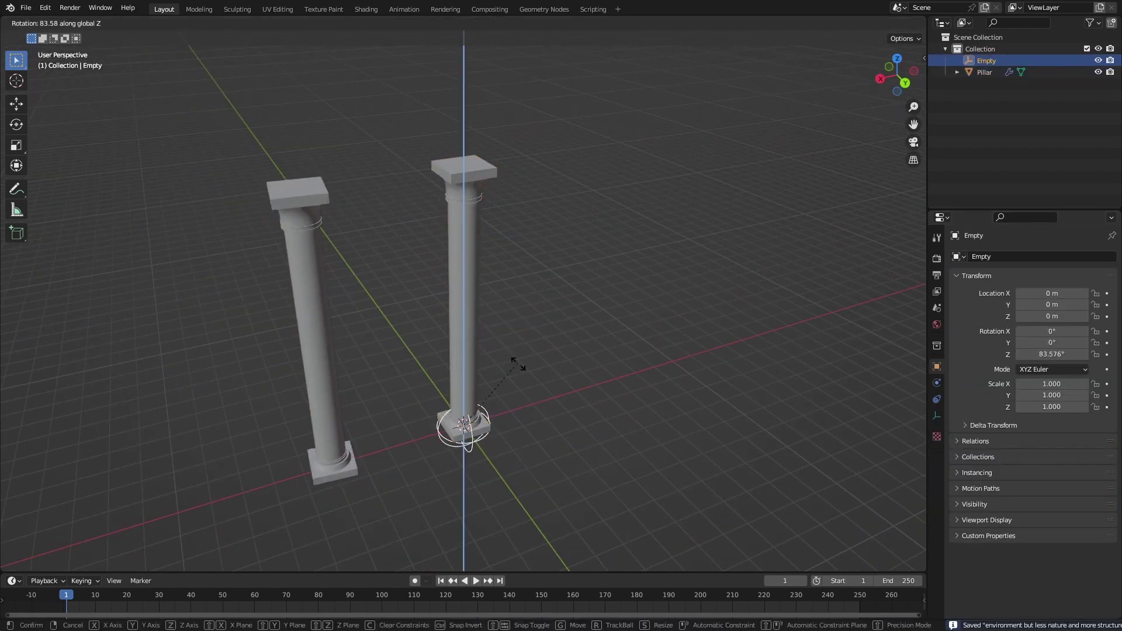
pyautogui.press('Escape')
# - Move the Empty across the ground plane away from the pillar, and rotate it about the Z axis to curve the array
pyautogui.moveTo(553, 424); pyautogui.dragTo(508, 451, button='middle')
pyautogui.press('g')
pyautogui.hotkey('shift', 'z')
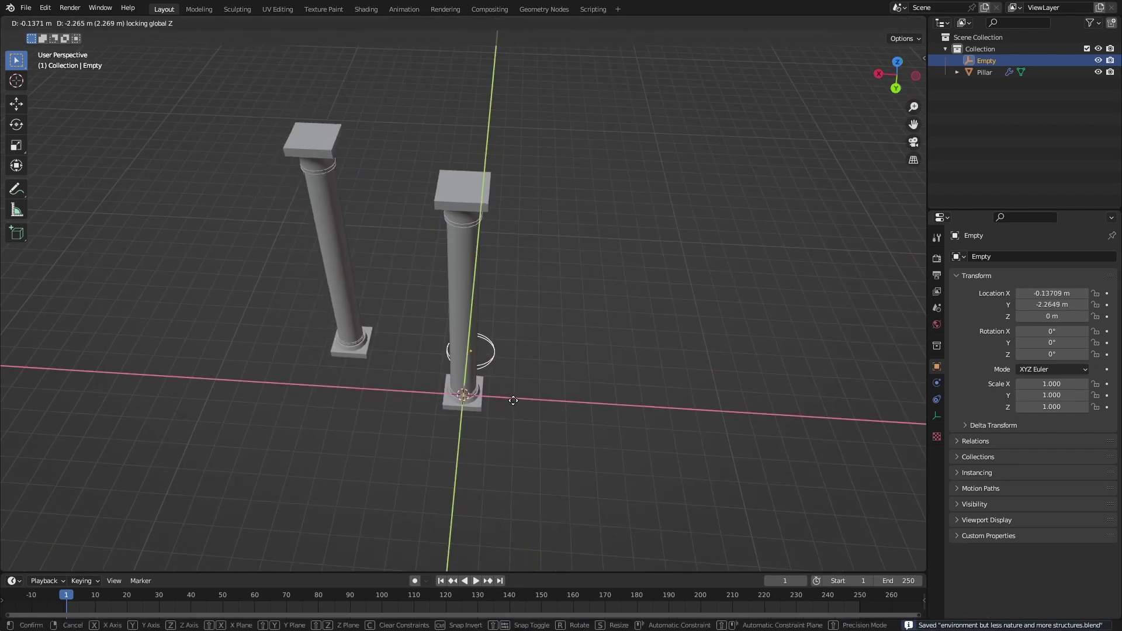
pyautogui.click(512, 398)
pyautogui.press('r')
pyautogui.press('z')
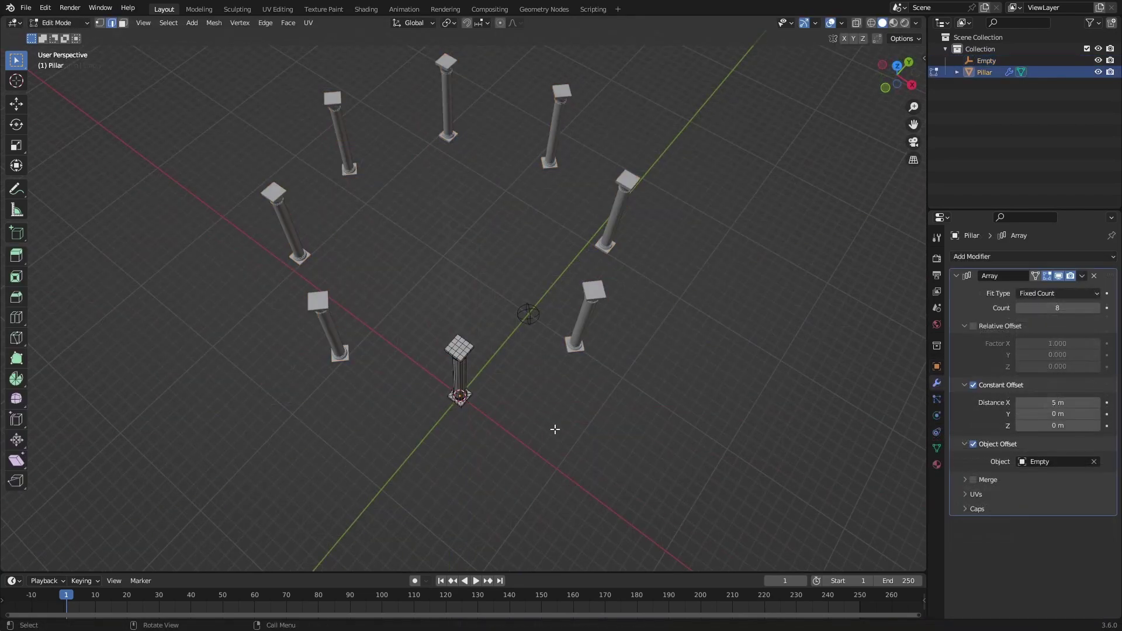
# - Rotate the pillar's mesh by -45° about the Z axis in Edit Mode, and return to Object Mode
pyautogui.press('r')
pyautogui.press('z')
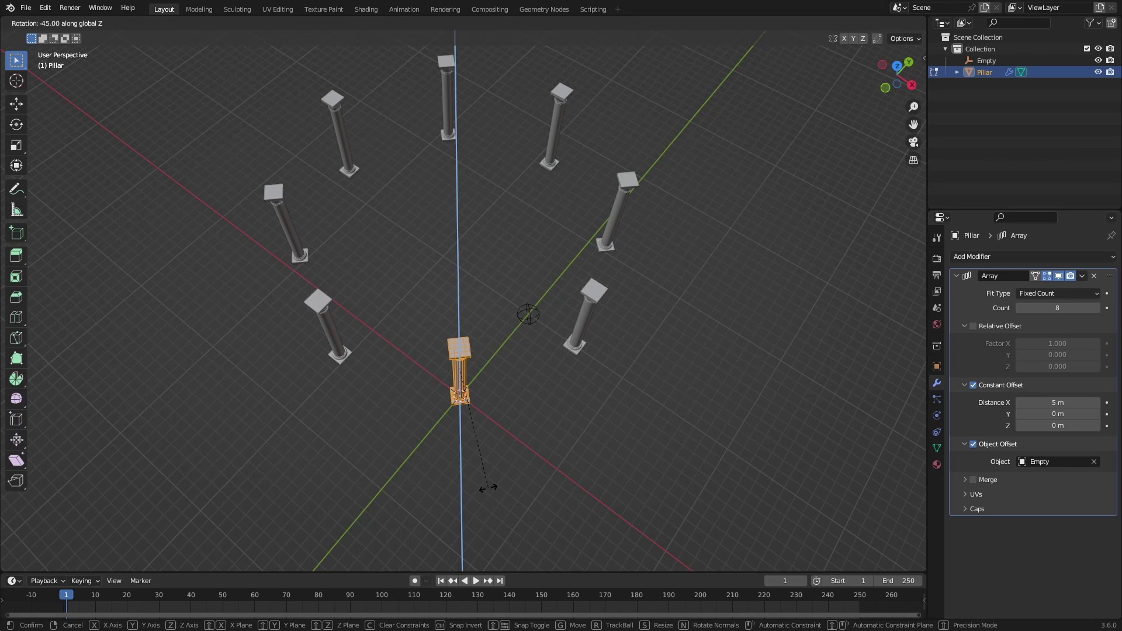
pyautogui.click(488, 487)
pyautogui.press('Tab')
pyautogui.click(530, 319)
pyautogui.press('r')
pyautogui.press('z')
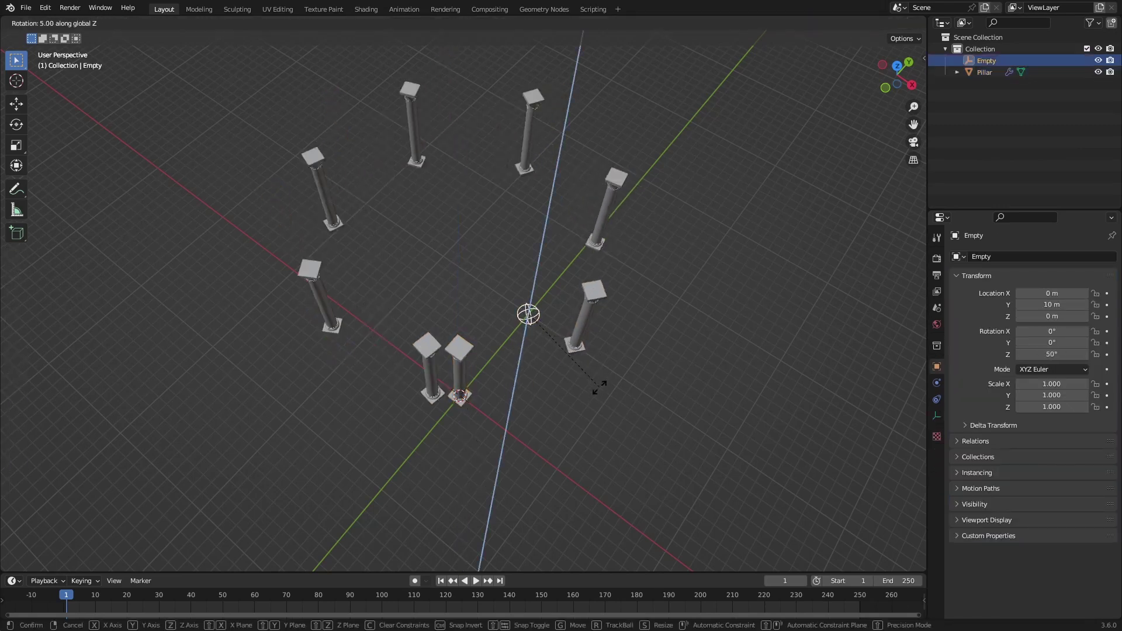
pyautogui.rightClick(551, 403)
# - Rotate the original pillar's mesh about the Z axis in Edit Mode to reorient all arrayed copies
pyautogui.click(448, 379)
pyautogui.press('Tab')
pyautogui.press('r')
pyautogui.press('z')
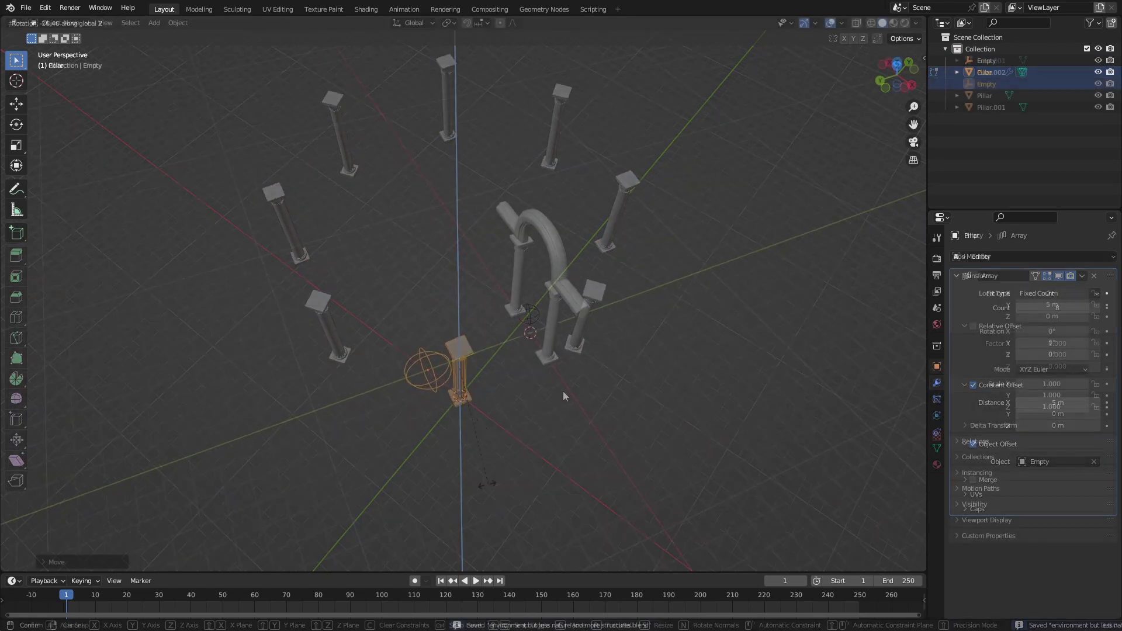
# - Add a Track To constraint to the near arch pillar, targeting the Empty with track axis Y and up axis Z
pyautogui.click(546, 324)
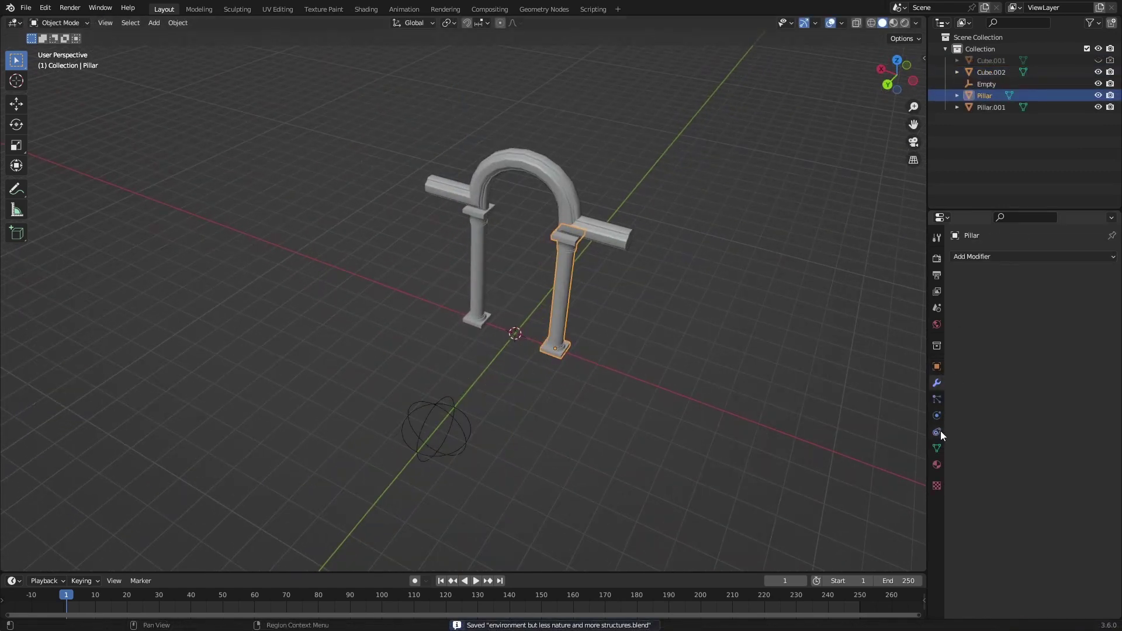
pyautogui.click(993, 256)
pyautogui.click(996, 329)
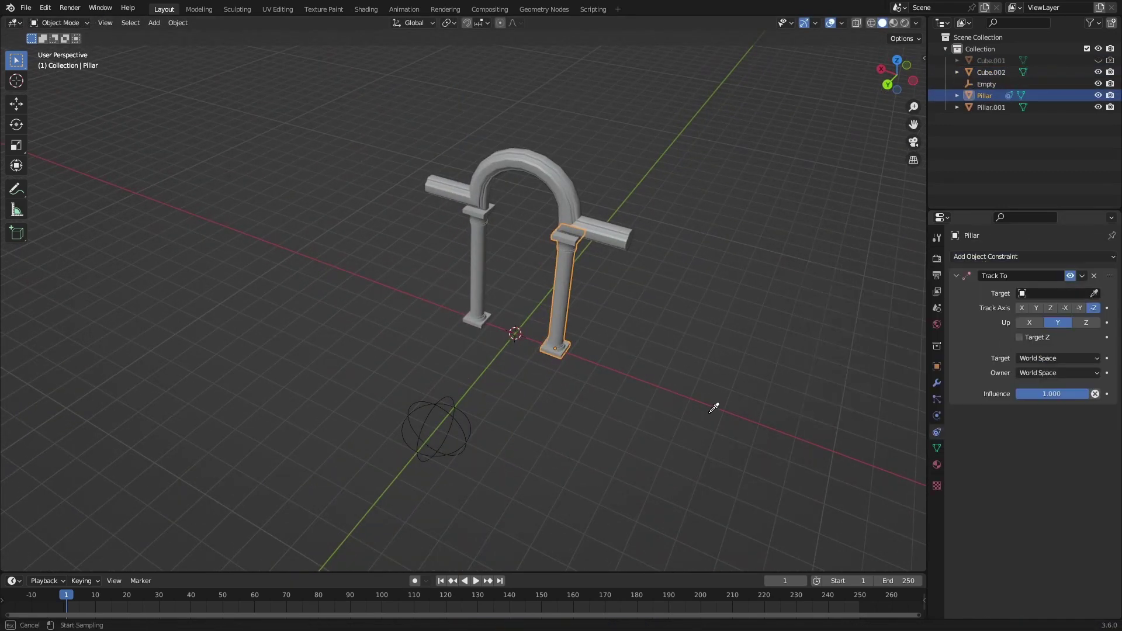
pyautogui.click(450, 422)
pyautogui.click(1044, 313)
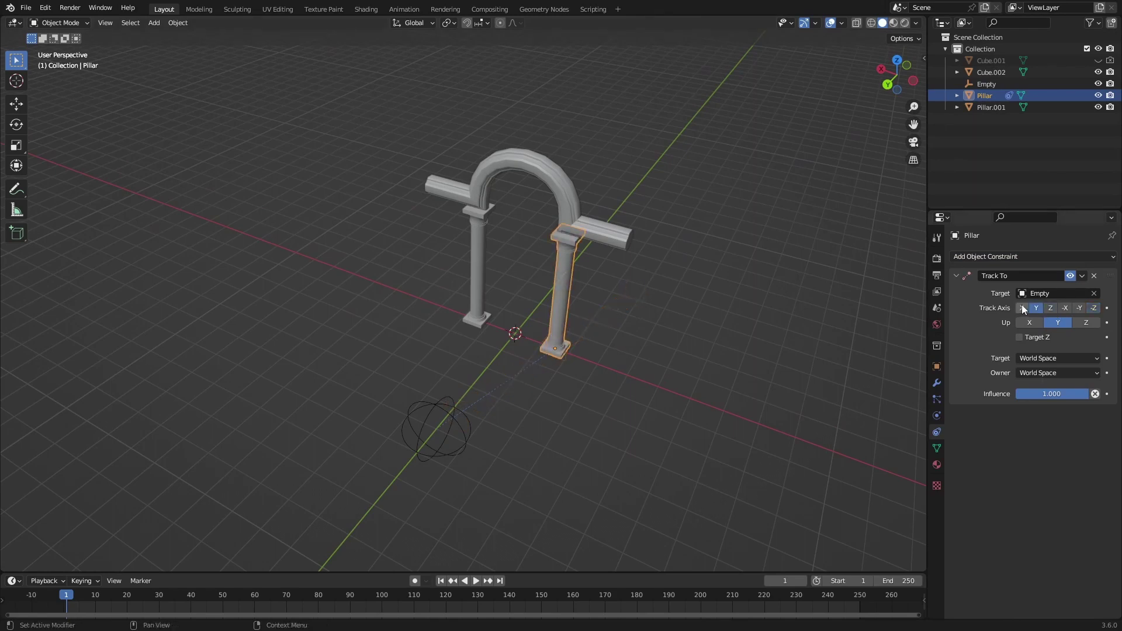
pyautogui.click(1022, 308)
pyautogui.click(1036, 308)
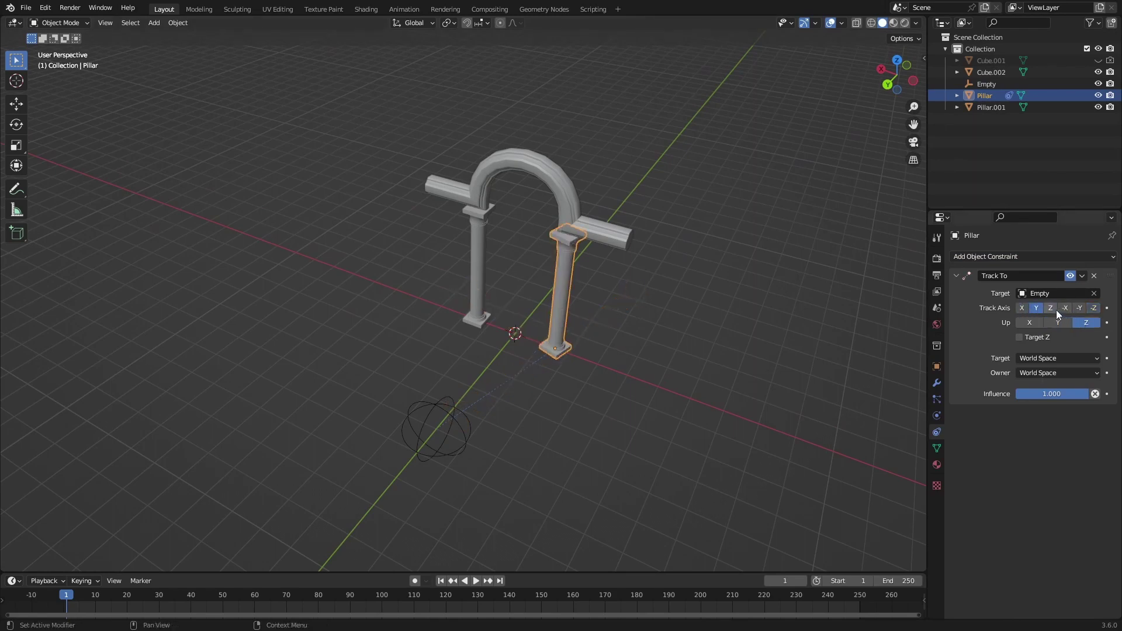
# - Add a Track To constraint to the arch's second pillar
pyautogui.click(483, 298)
pyautogui.click(1015, 258)
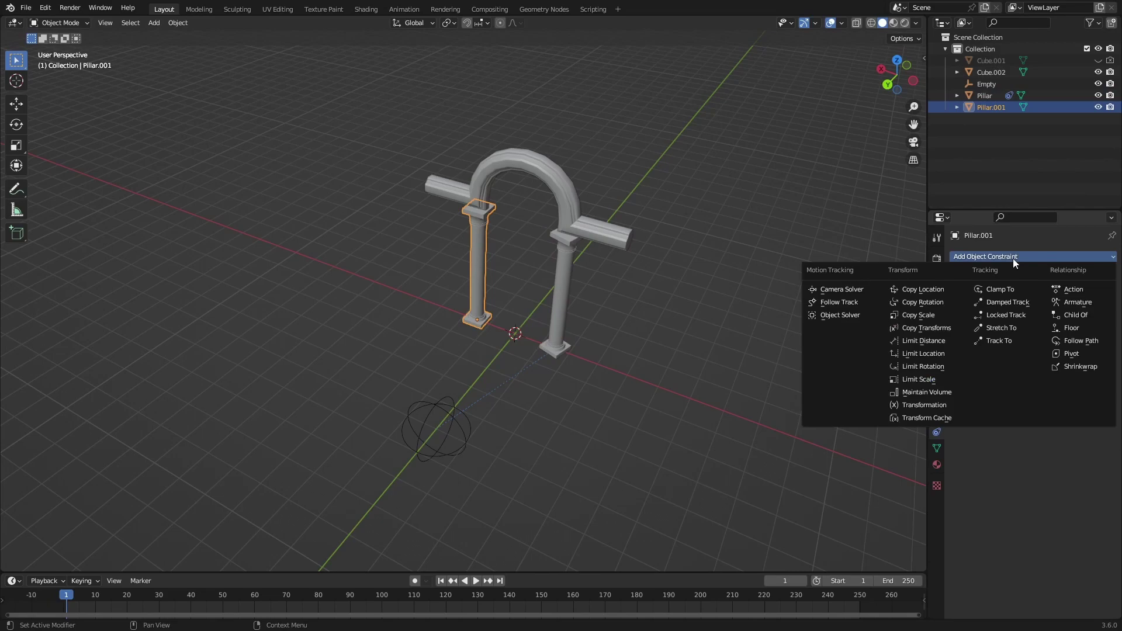
pyautogui.click(1002, 344)
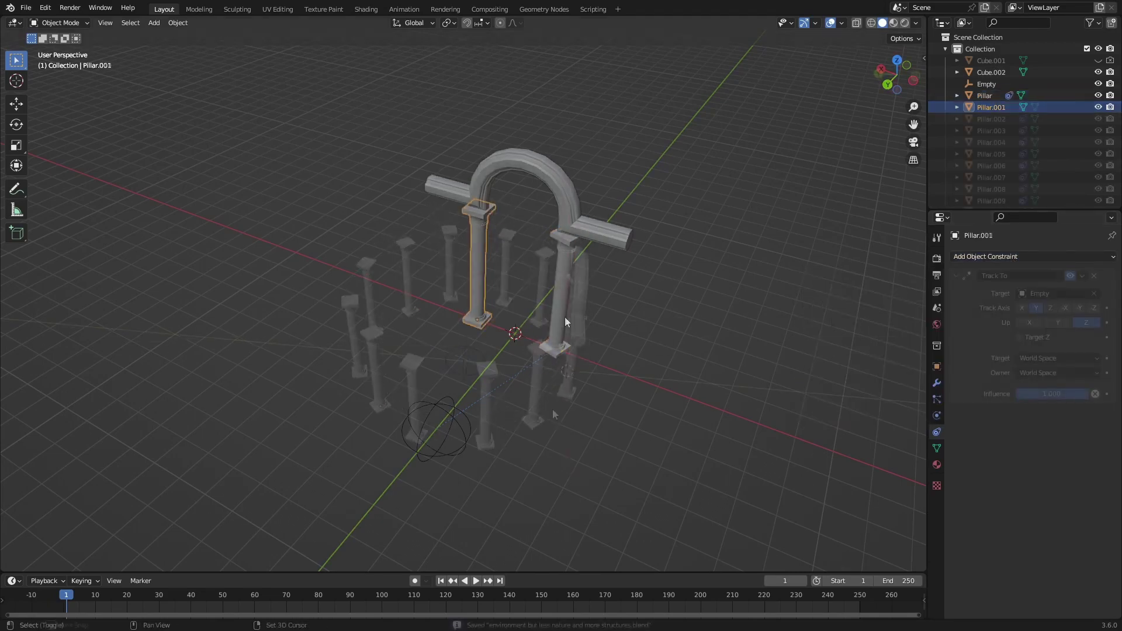
# - Check individual pillars in the ring around the Empty, and save the file
pyautogui.moveTo(566, 320); pyautogui.dragTo(481, 399, button='middle')
pyautogui.click(509, 268)
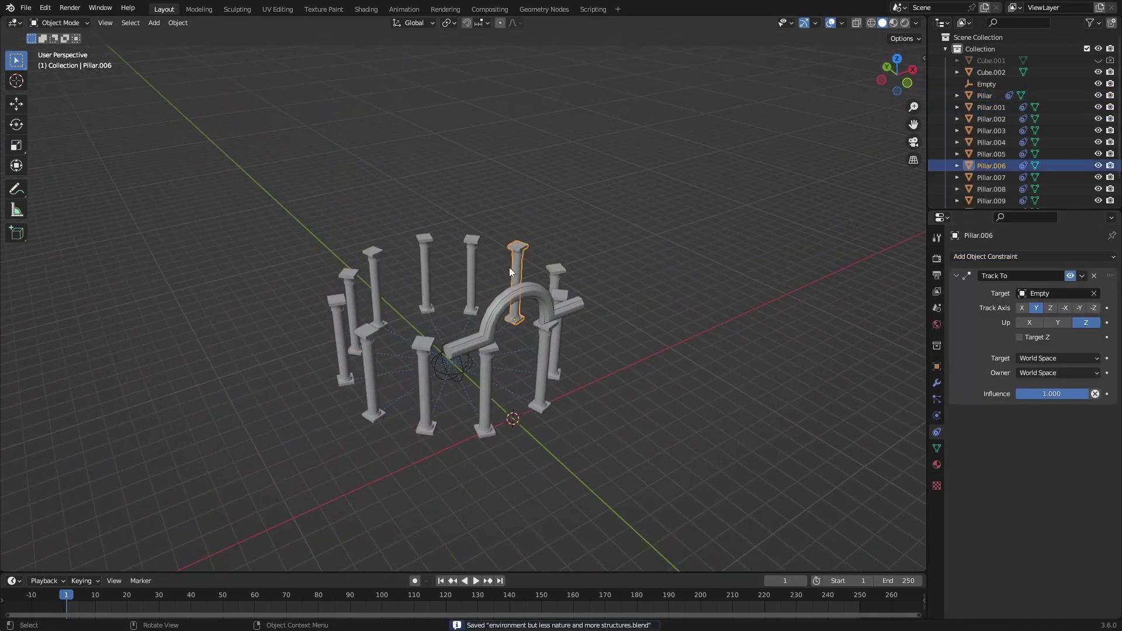
pyautogui.click(510, 310)
pyautogui.moveTo(510, 310); pyautogui.dragTo(484, 339, button='middle')
pyautogui.hotkey('ctrl', 's')
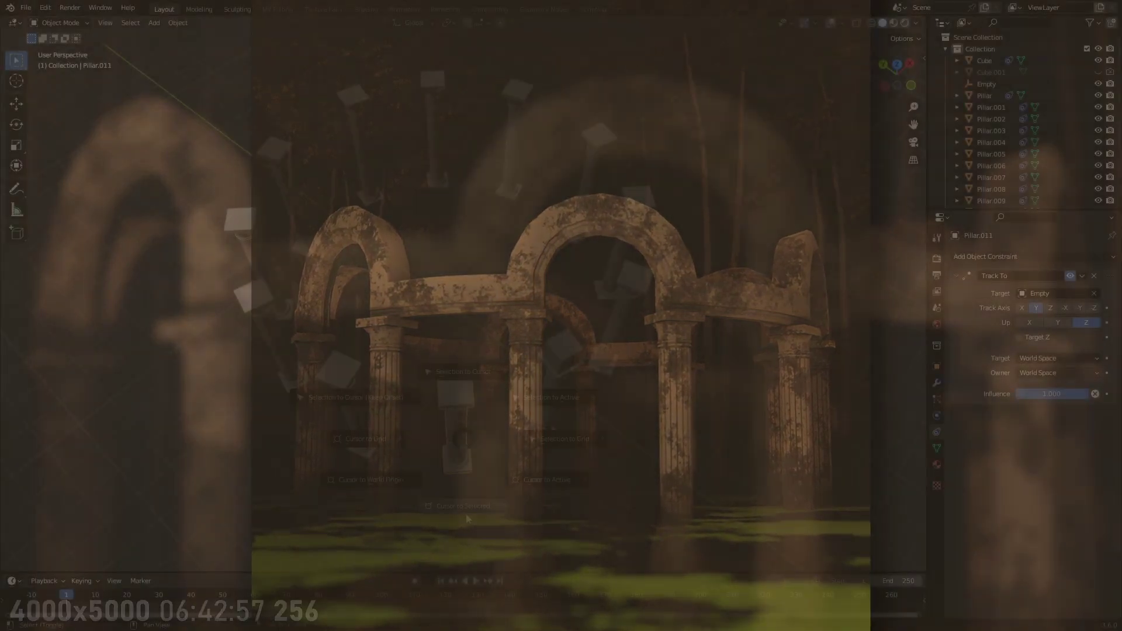
# - Duplicate the cube on top of the pillar in place, and snap the copy to the 3D cursor keeping its offset
pyautogui.hotkey('shift', 'd')
pyautogui.rightClick(562, 353)
pyautogui.hotkey('shift', 's')
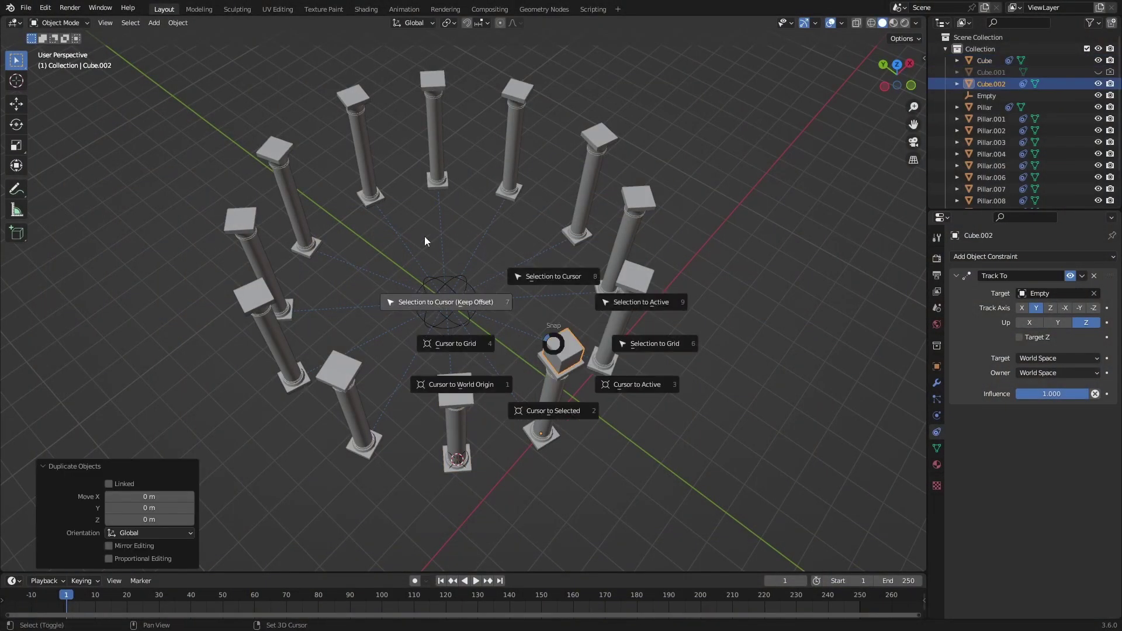
pyautogui.click(424, 236)
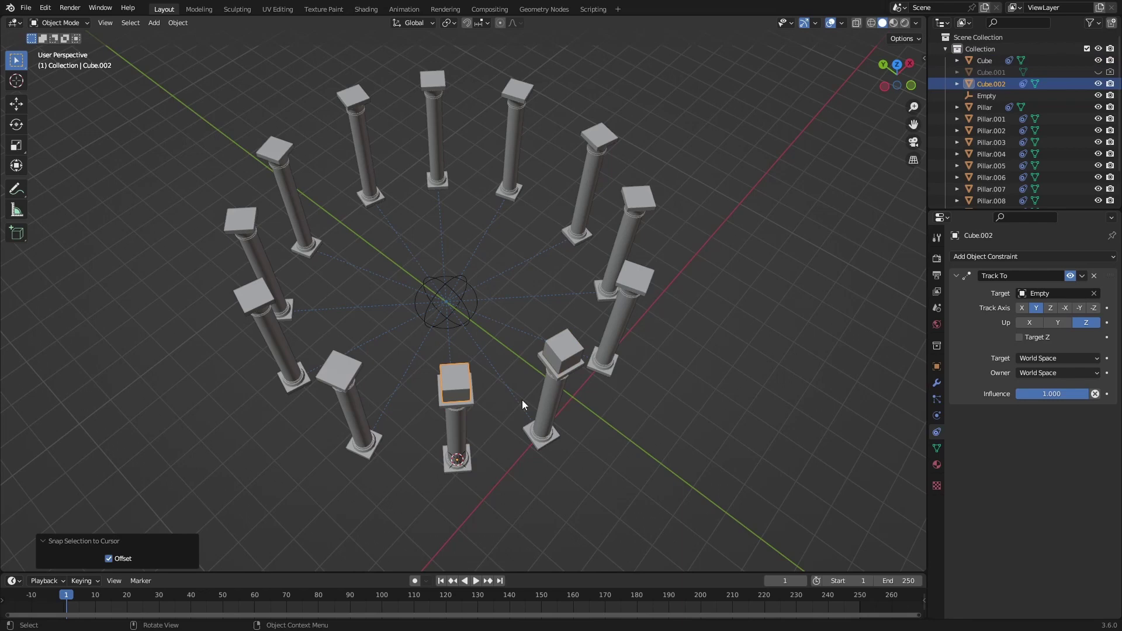
# - Snap the 3D cursor to the next pillar in the ring, and place a duplicate of the cube there with Selection to Cursor (Keep Offset)
pyautogui.click(354, 423)
pyautogui.hotkey('shift', 's')
pyautogui.click(396, 558)
pyautogui.click(458, 368)
pyautogui.hotkey('shift', 'd')
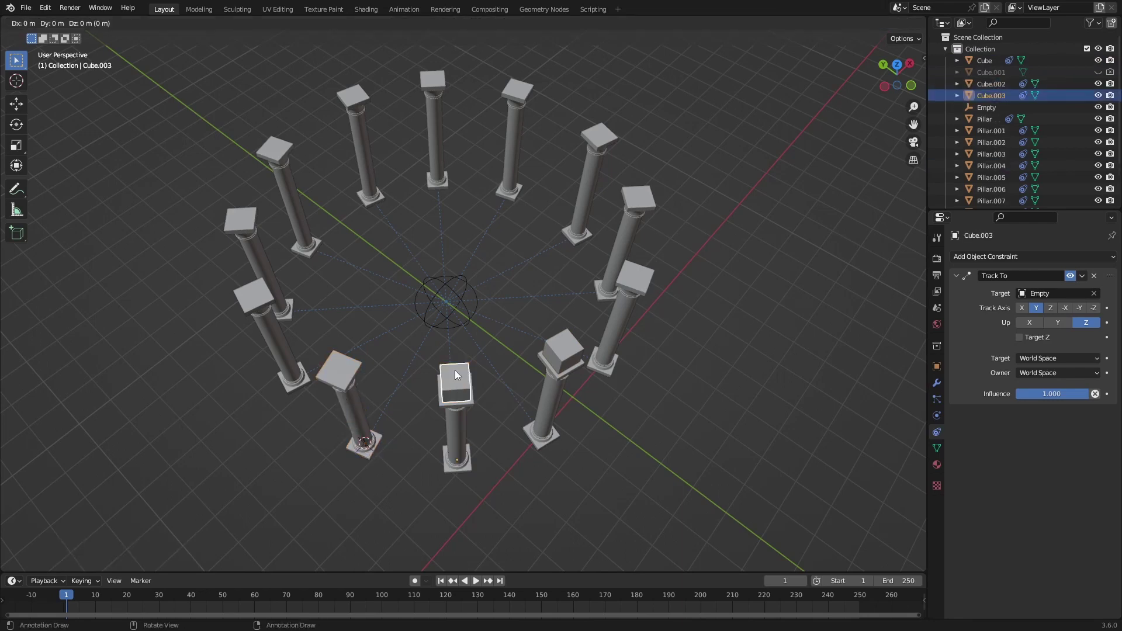
pyautogui.rightClick(455, 370)
pyautogui.hotkey('shift', 's')
pyautogui.click(346, 266)
pyautogui.moveTo(346, 379); pyautogui.dragTo(440, 377, button='middle')
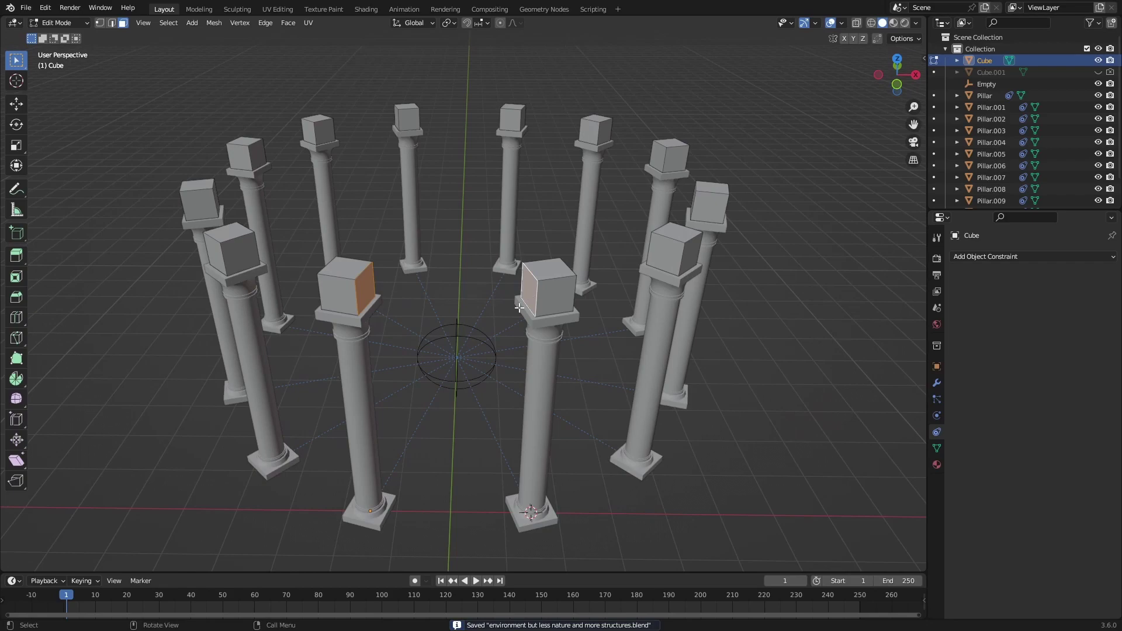
pyautogui.moveTo(519, 308); pyautogui.dragTo(521, 336, button='middle')
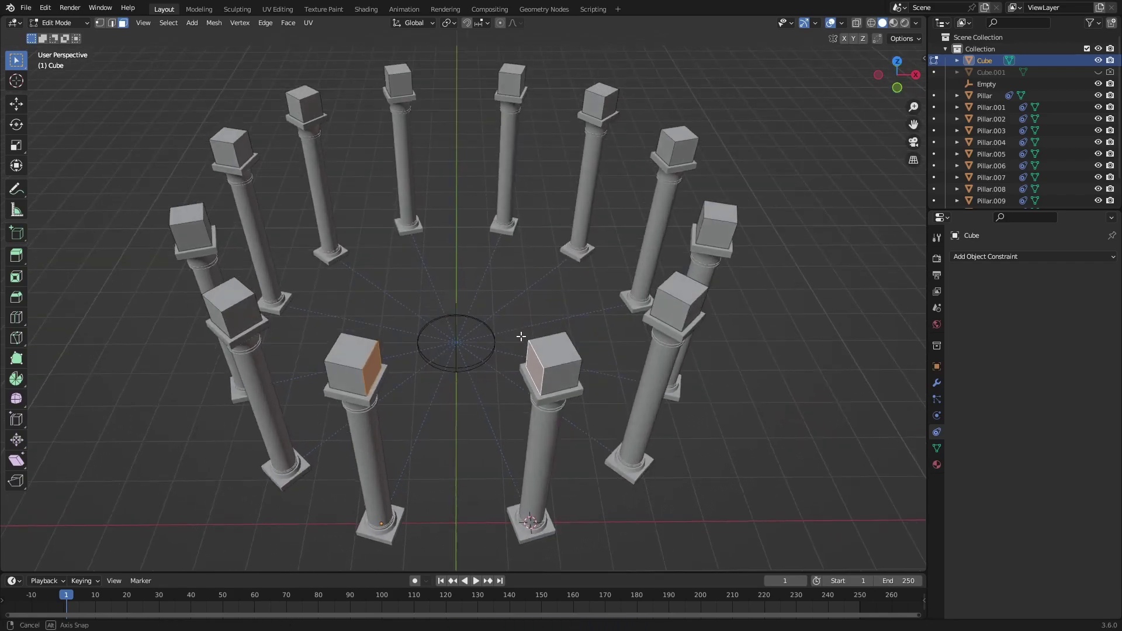
# - Bridge the selected facing sides of the cubes on the two neighbouring front pillars
pyautogui.scroll(-3, 541, 354)
pyautogui.moveTo(597, 351); pyautogui.dragTo(514, 367, button='middle')
pyautogui.rightClick(464, 358)
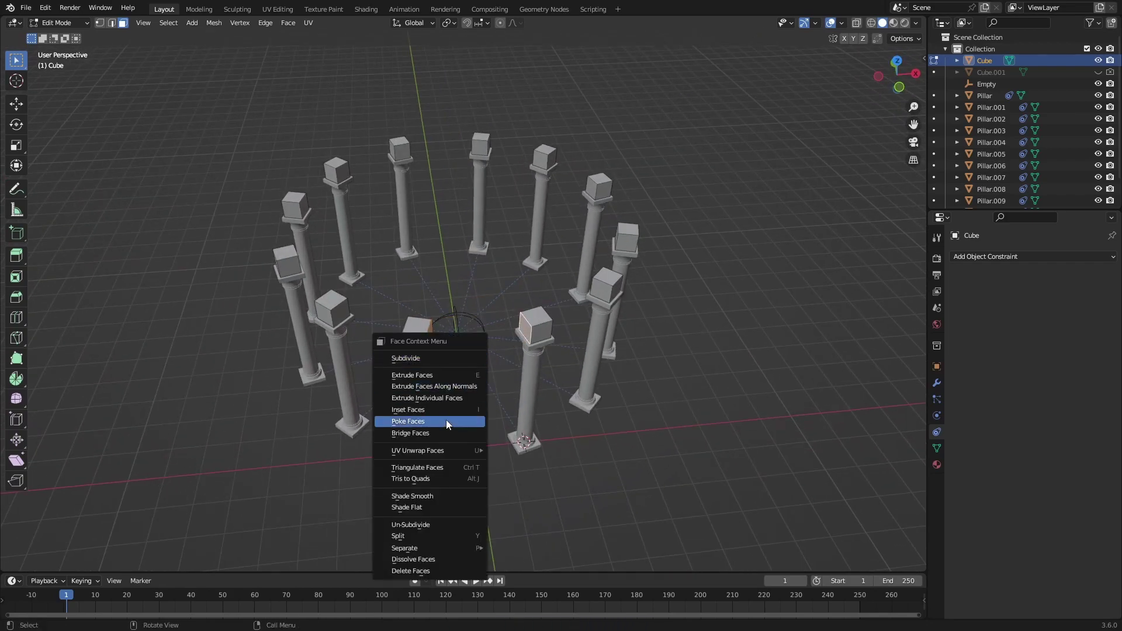
pyautogui.click(427, 434)
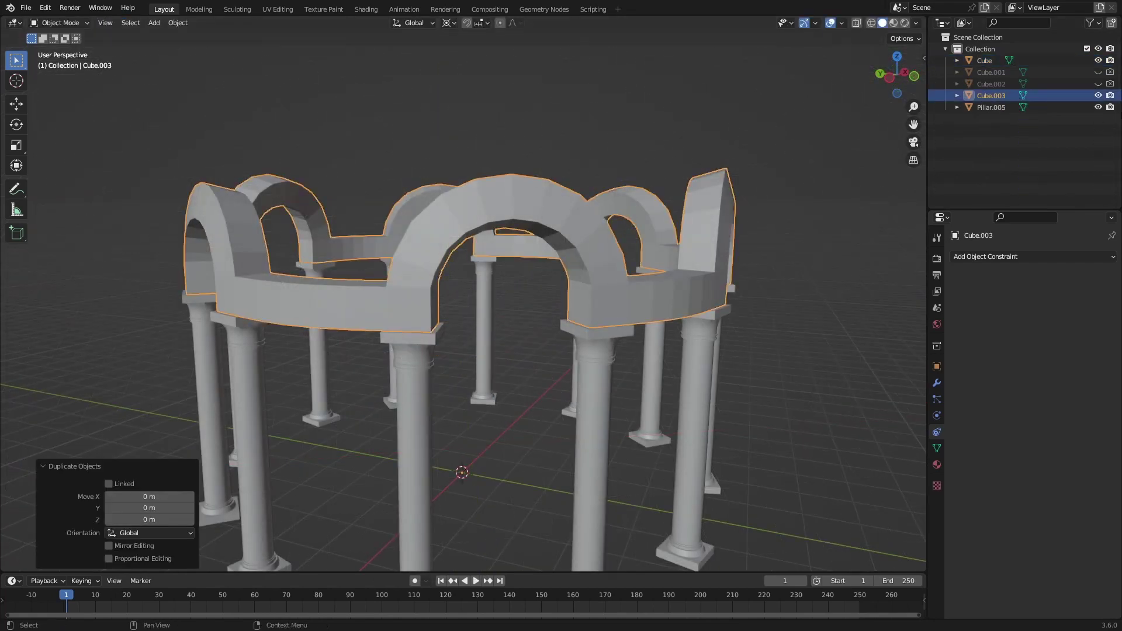
# - Hide the duplicate arch ring Cube.003, and select an edge loop on the remaining arch ring in Edit Mode
pyautogui.click(1098, 95)
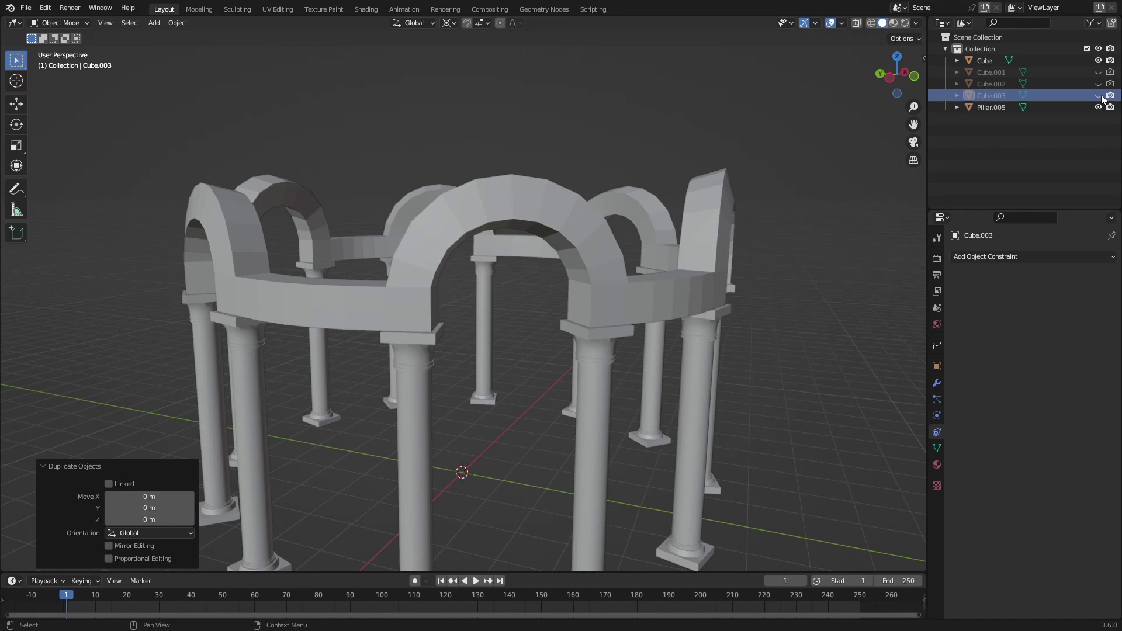
pyautogui.click(502, 243)
pyautogui.press('Tab')
pyautogui.keyDown('alt'); pyautogui.click(396, 331); pyautogui.keyUp('alt')
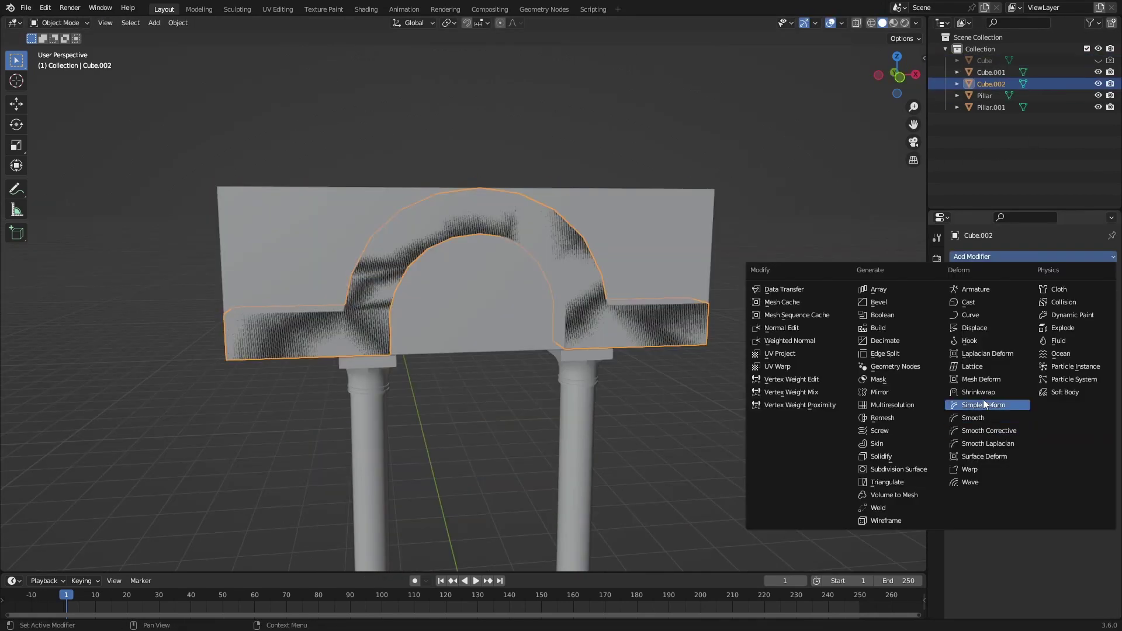
# - Add a Mesh Deform modifier to the arch mesh Cube.002
pyautogui.click(983, 380)
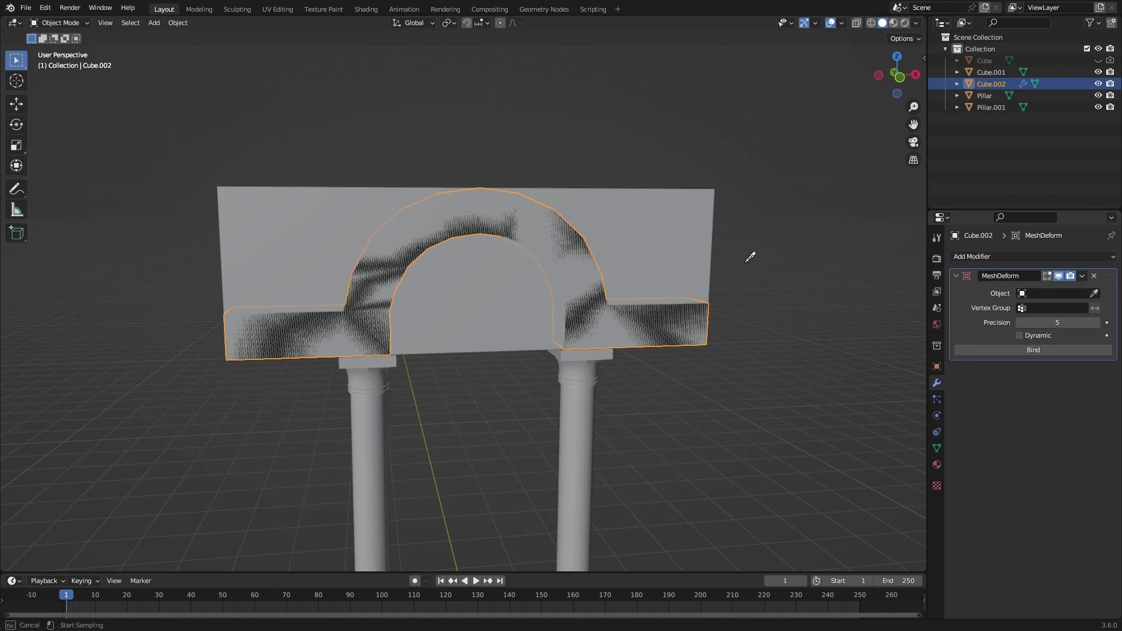
pyautogui.hotkey('ctrl', 'z')
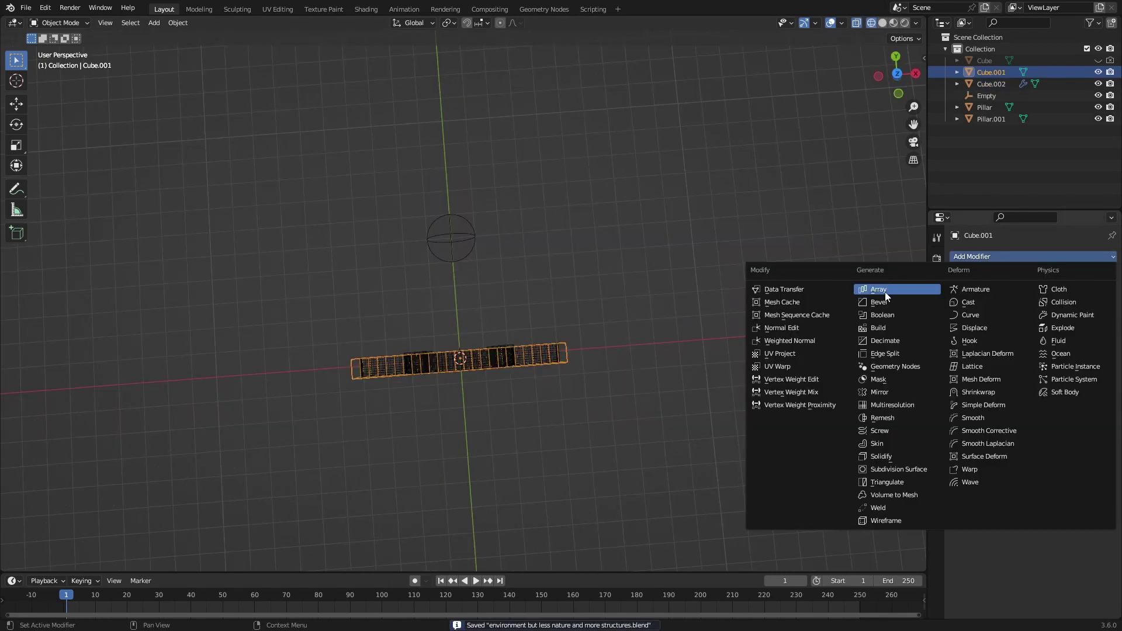
# - Add a Simple Deform modifier to the cage block Cube.001 and set it to Bend on the Z axis
pyautogui.click(976, 405)
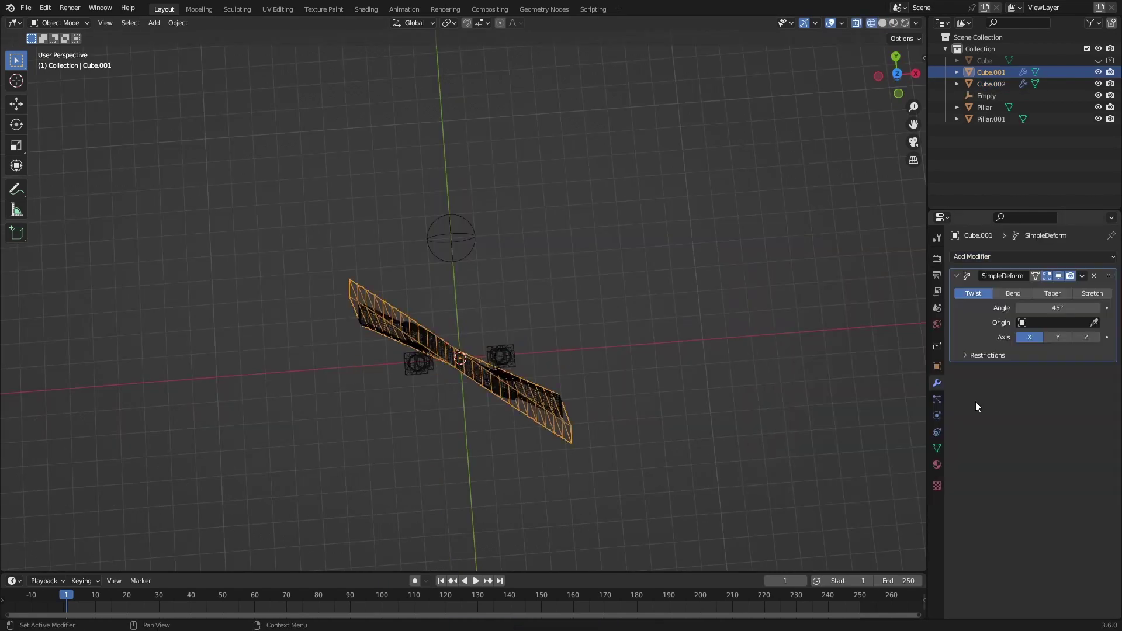
pyautogui.click(1014, 294)
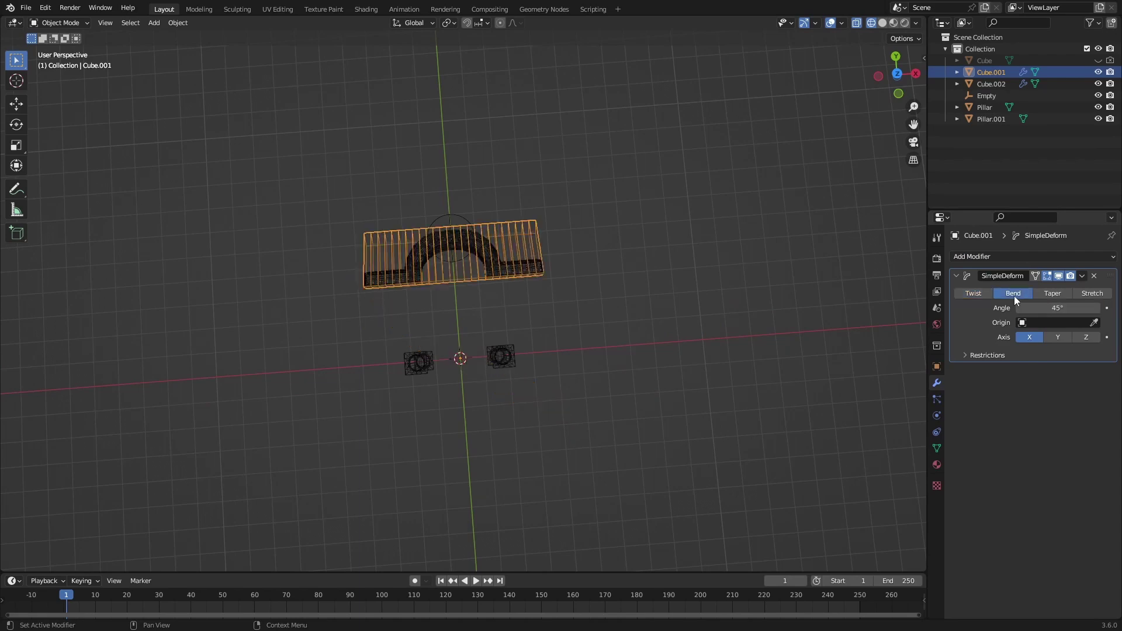
pyautogui.click(1057, 338)
pyautogui.click(1086, 337)
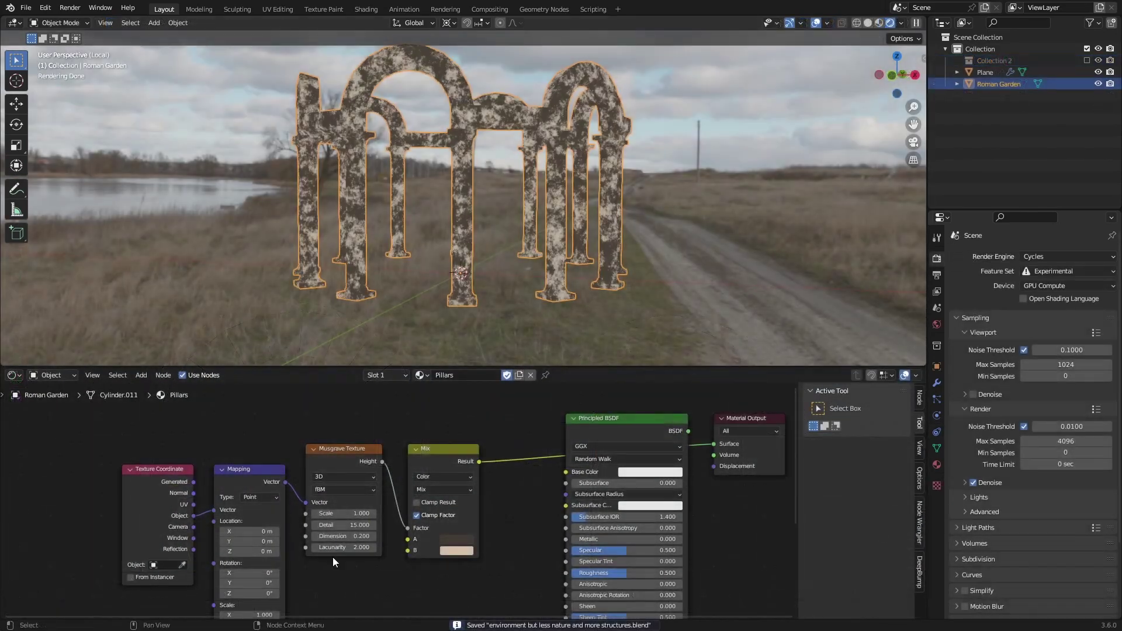
# - Duplicate the Musgrave Texture node of the Pillars material and place the copy below the original
pyautogui.moveTo(332, 556); pyautogui.dragTo(332, 514, button='middle')
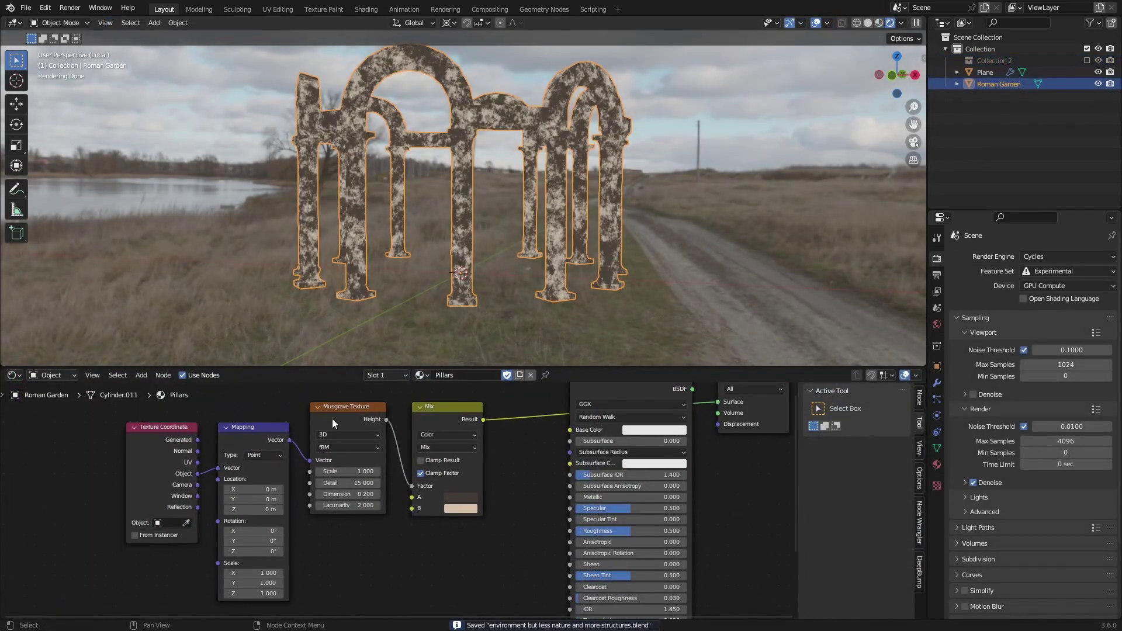
pyautogui.hotkey('shift', 'd')
pyautogui.click(333, 590)
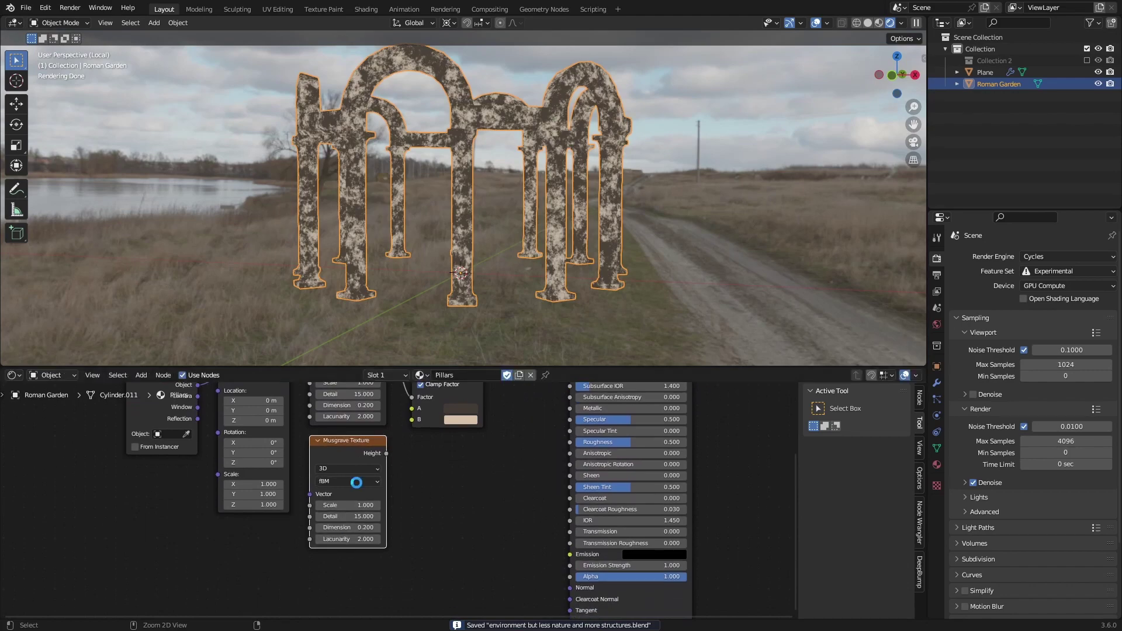
pyautogui.press('r')
pyautogui.press('z')
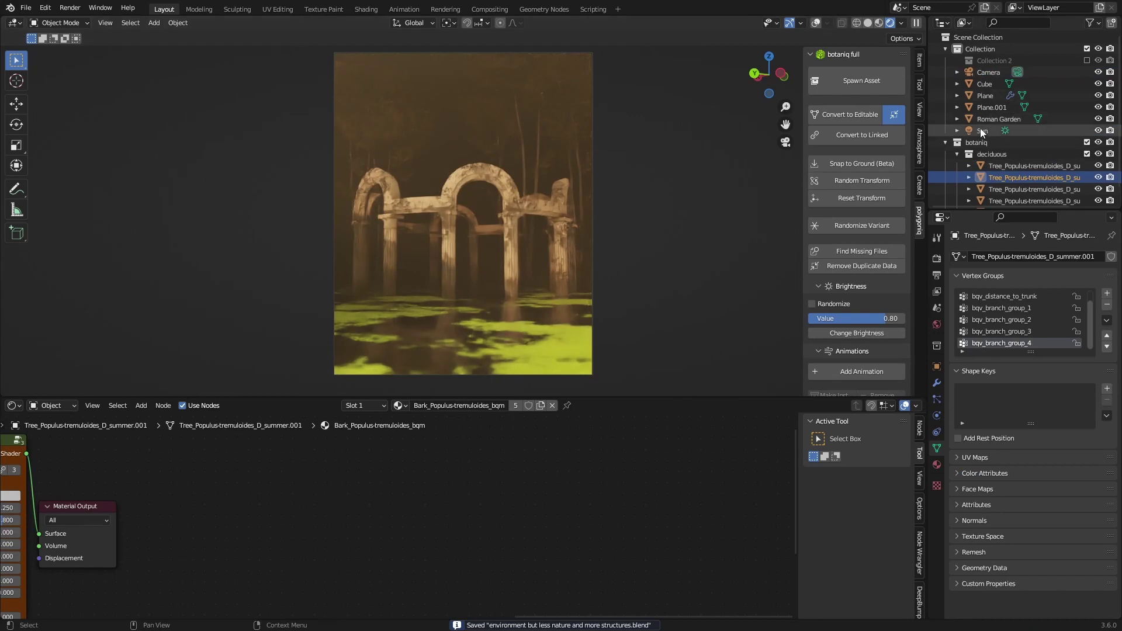
# - Set the Sun light's strength to 250, and save the file
pyautogui.click(982, 131)
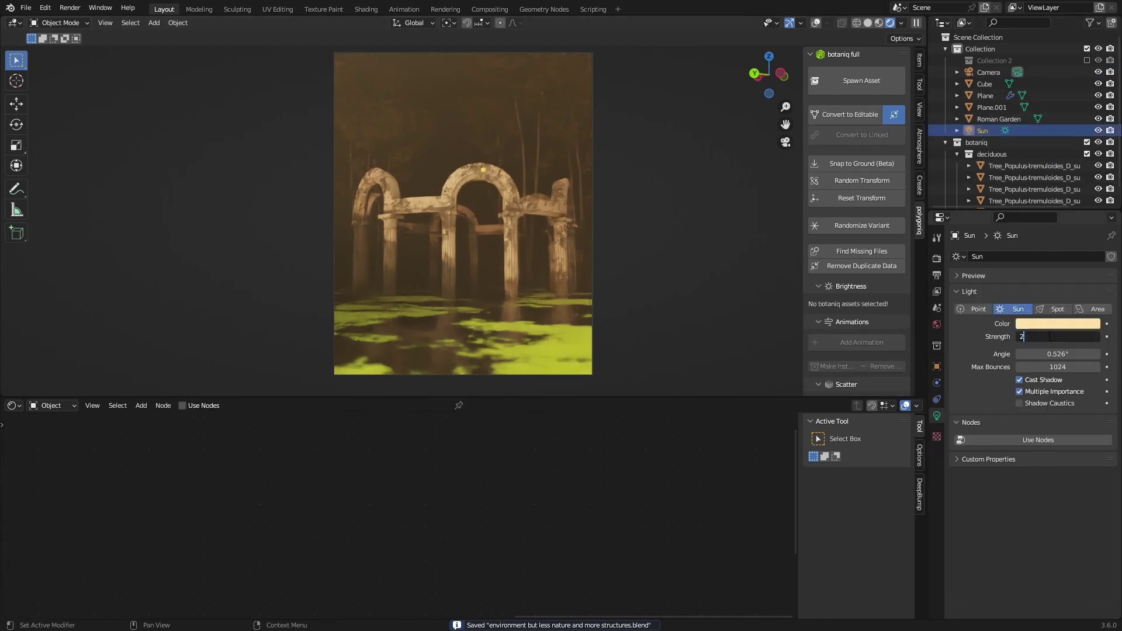
pyautogui.click(1050, 336)
pyautogui.write('250')
pyautogui.press('Return')
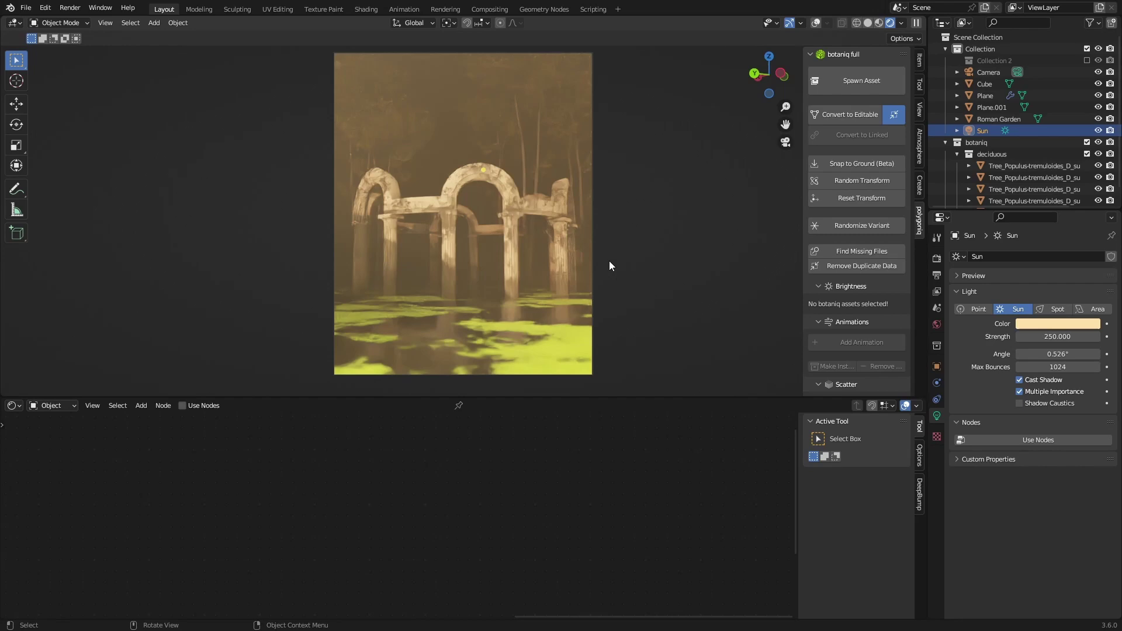
pyautogui.hotkey('ctrl', 's')
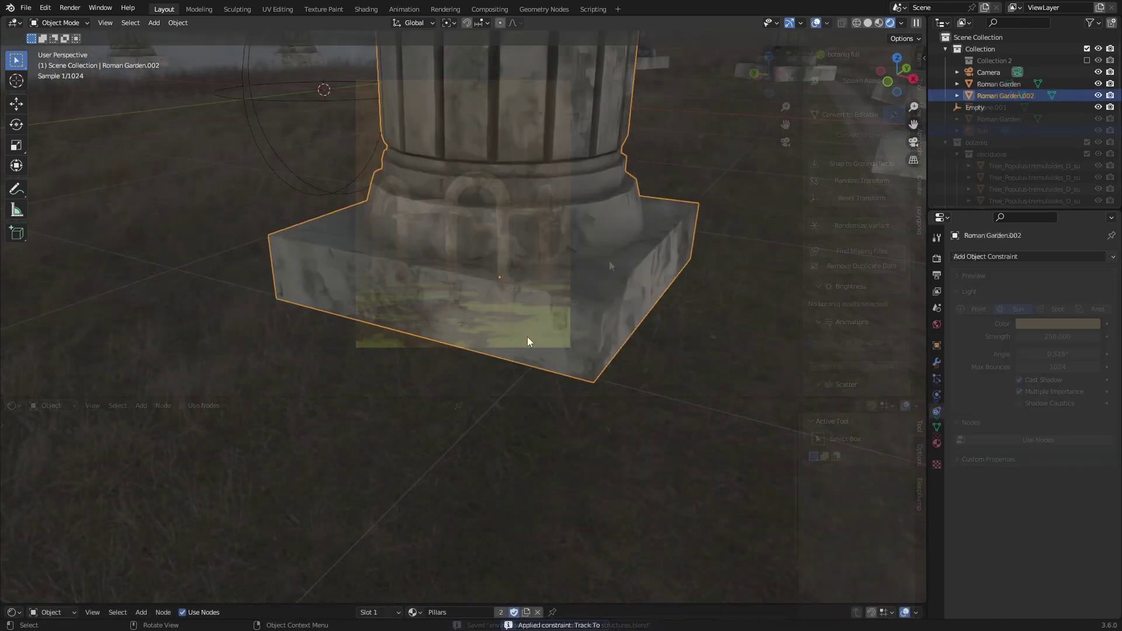
# - Select the Empty around the centred pillar in top view, and call up the choices for adding a new object
pyautogui.scroll(-5, 544, 352)
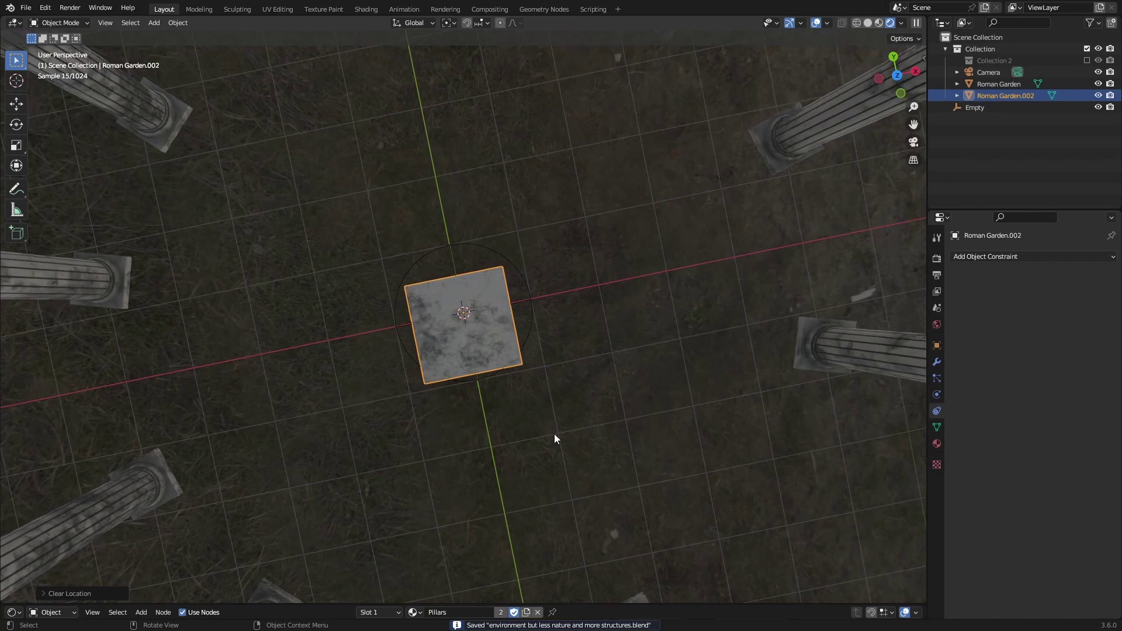
pyautogui.press('KP_7')
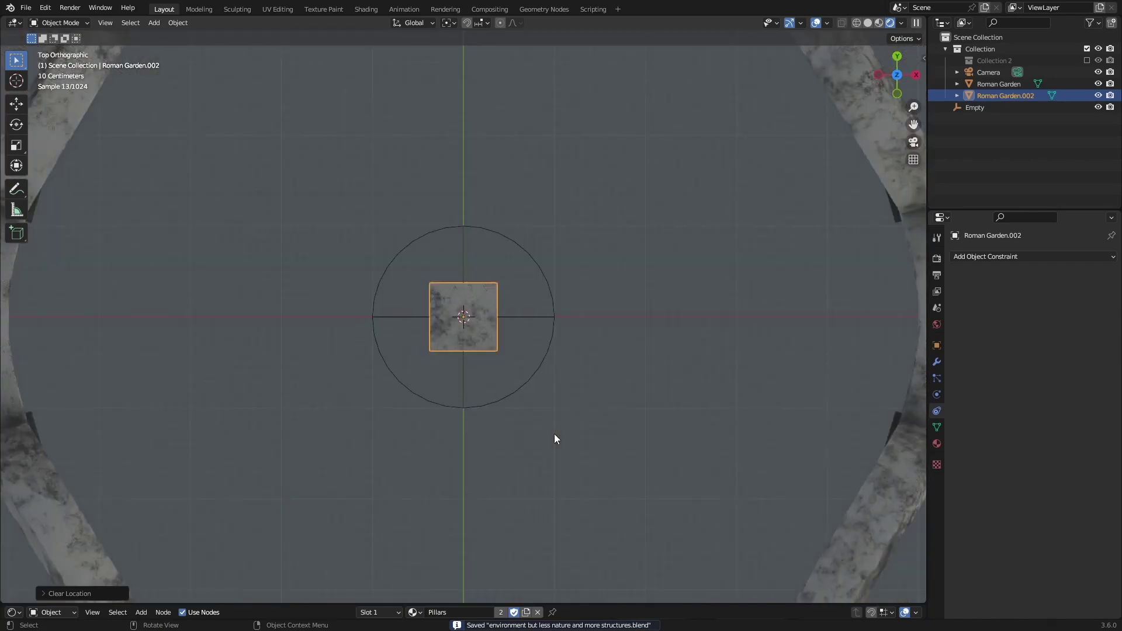
pyautogui.scroll(9, 571, 262)
pyautogui.scroll(-5, 596, 292)
pyautogui.click(622, 318)
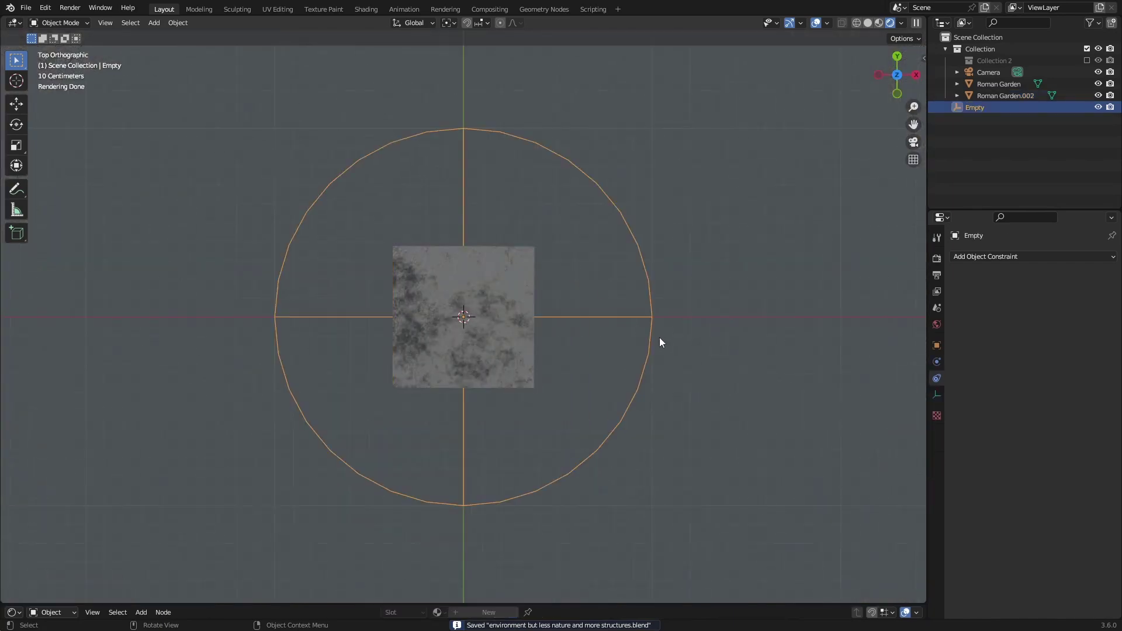
pyautogui.hotkey('shift', 'a')
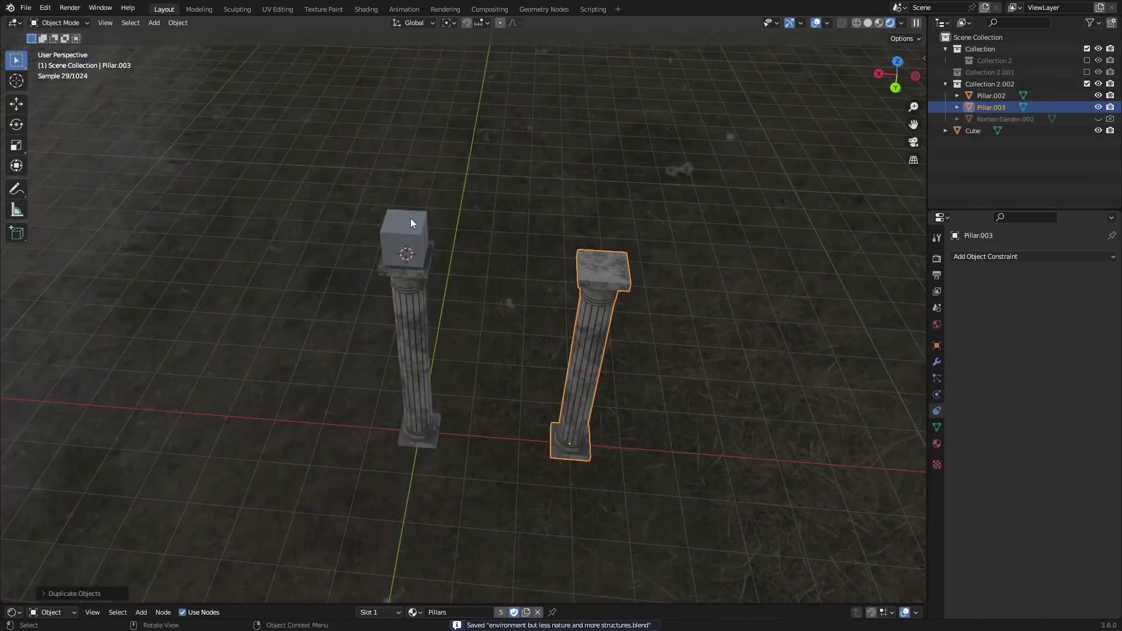
# - Duplicate the cube's geometry along X onto the second pillar, and select a side face of the original cube for a face operation
pyautogui.click(411, 219)
pyautogui.press('Tab')
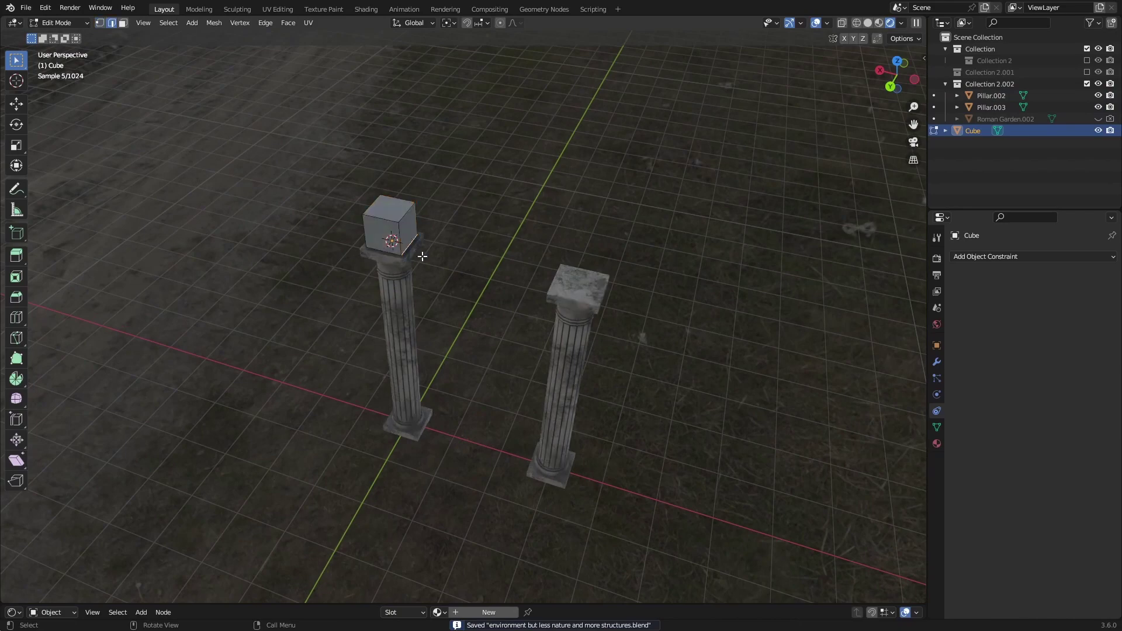
pyautogui.press('3')
pyautogui.moveTo(422, 256); pyautogui.dragTo(443, 297, button='middle')
pyautogui.press('a')
pyautogui.hotkey('shift', 'd')
pyautogui.press('x')
pyautogui.click(651, 269)
pyautogui.click(397, 223)
pyautogui.rightClick(335, 265)
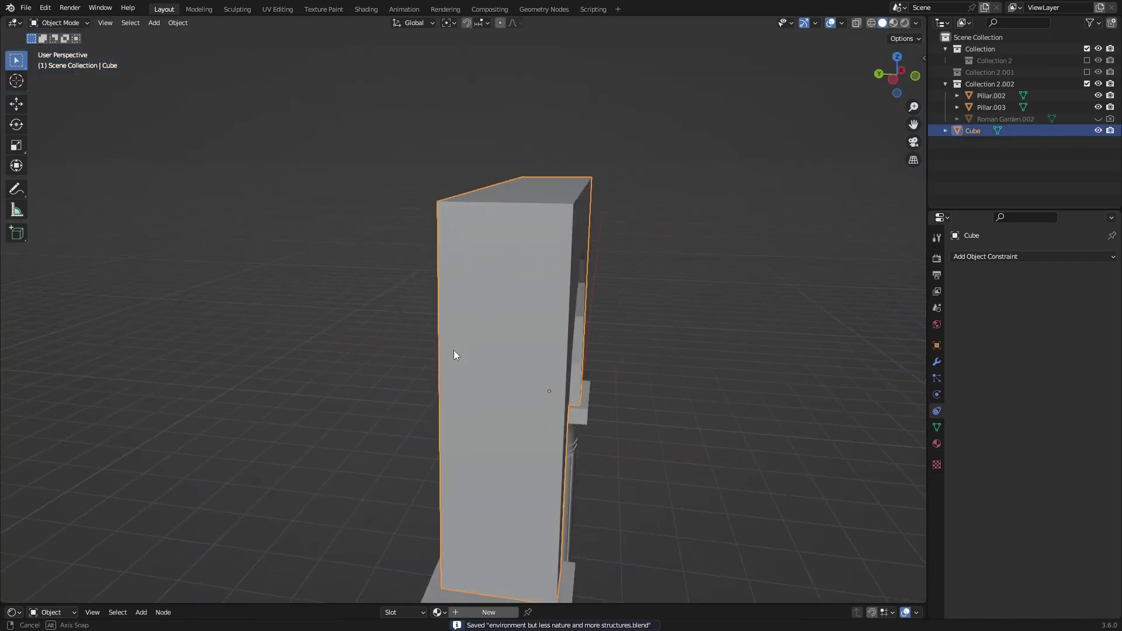
# - Shade the arch smooth with Auto Smooth at 30°, and clear the mesh selection in Edit Mode
pyautogui.moveTo(454, 350); pyautogui.dragTo(382, 335, button='middle')
pyautogui.scroll(4, 495, 303)
pyautogui.rightClick(495, 303)
pyautogui.click(454, 263)
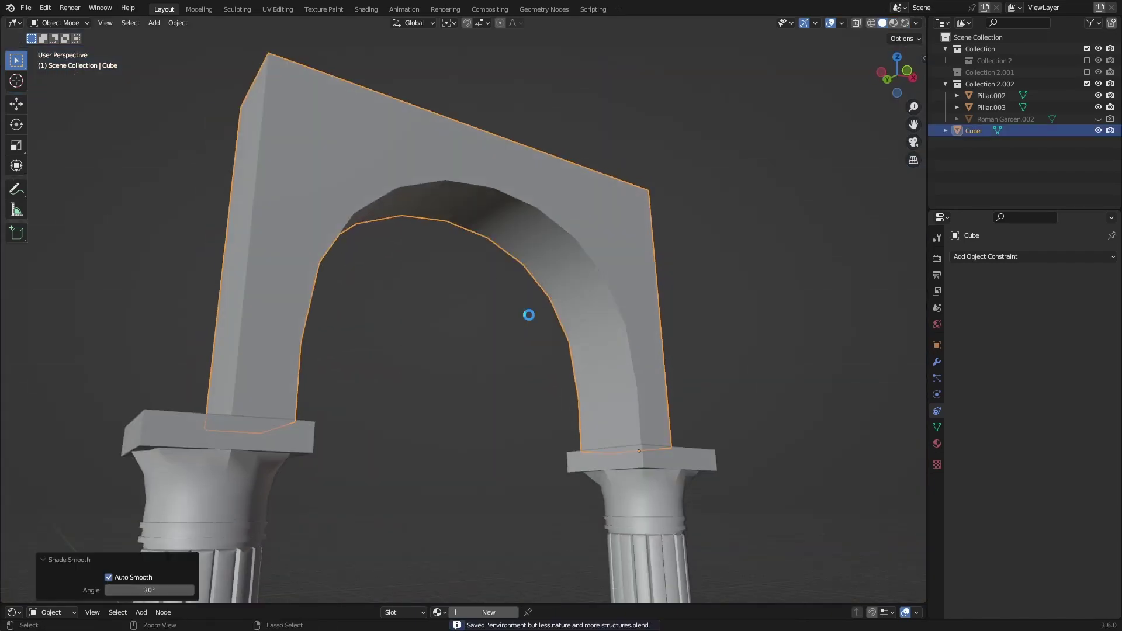
pyautogui.moveTo(528, 313); pyautogui.dragTo(486, 342, button='middle')
pyautogui.press('Tab')
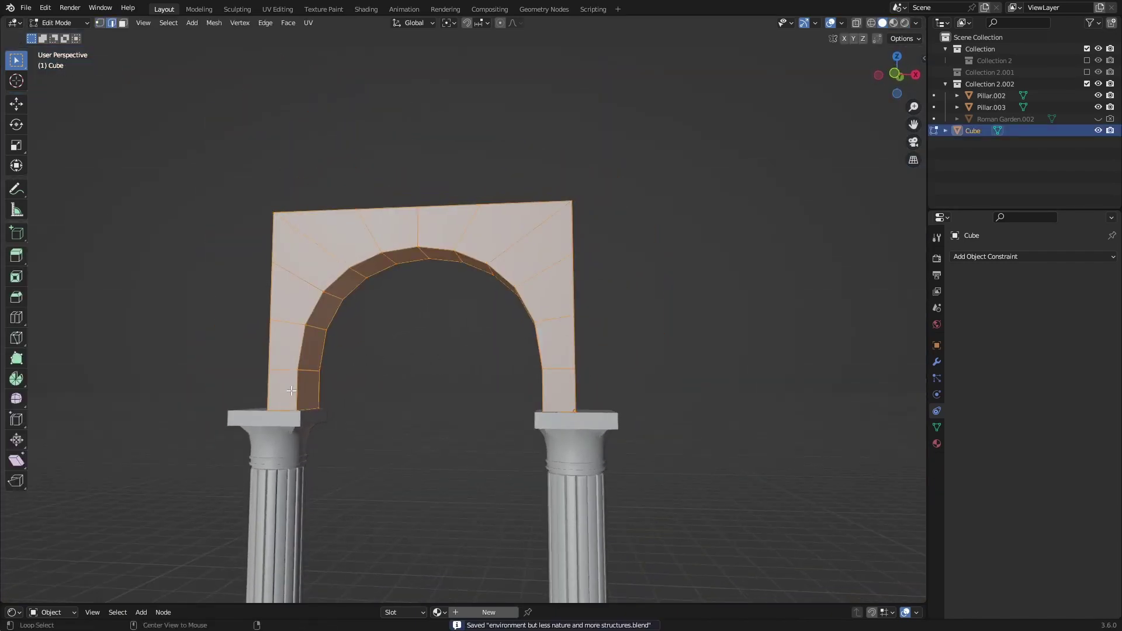
pyautogui.hotkey('alt', 'a')
pyautogui.scroll(2, 391, 393)
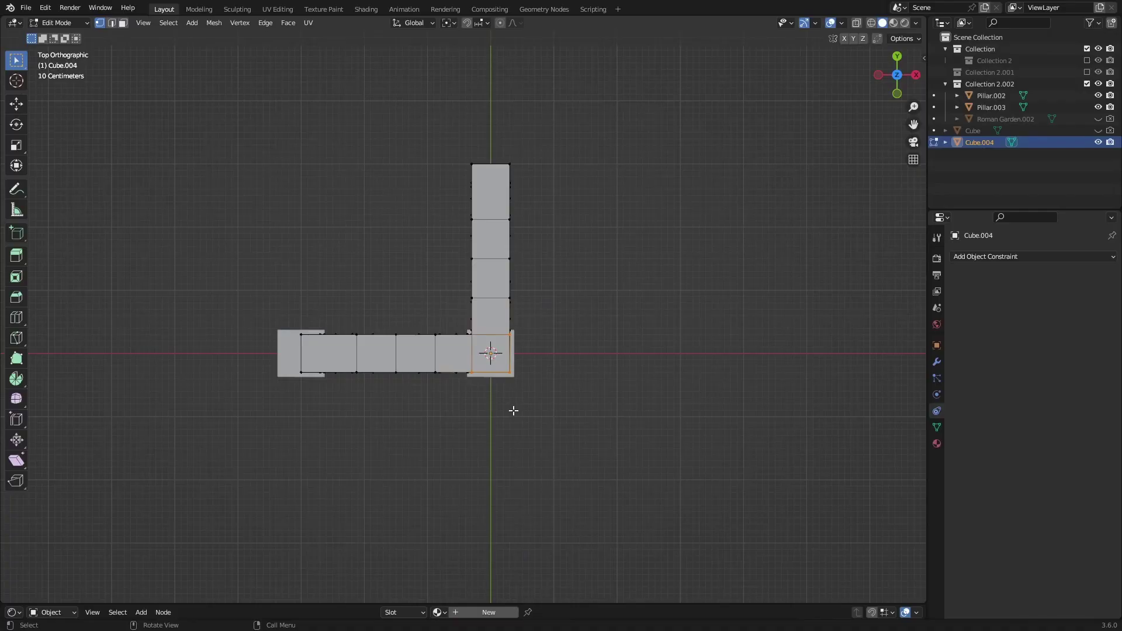
# - Delete the vertices at the outer corner where the two arches meet, using wireframe top view, and save the file
pyautogui.scroll(3, 558, 393)
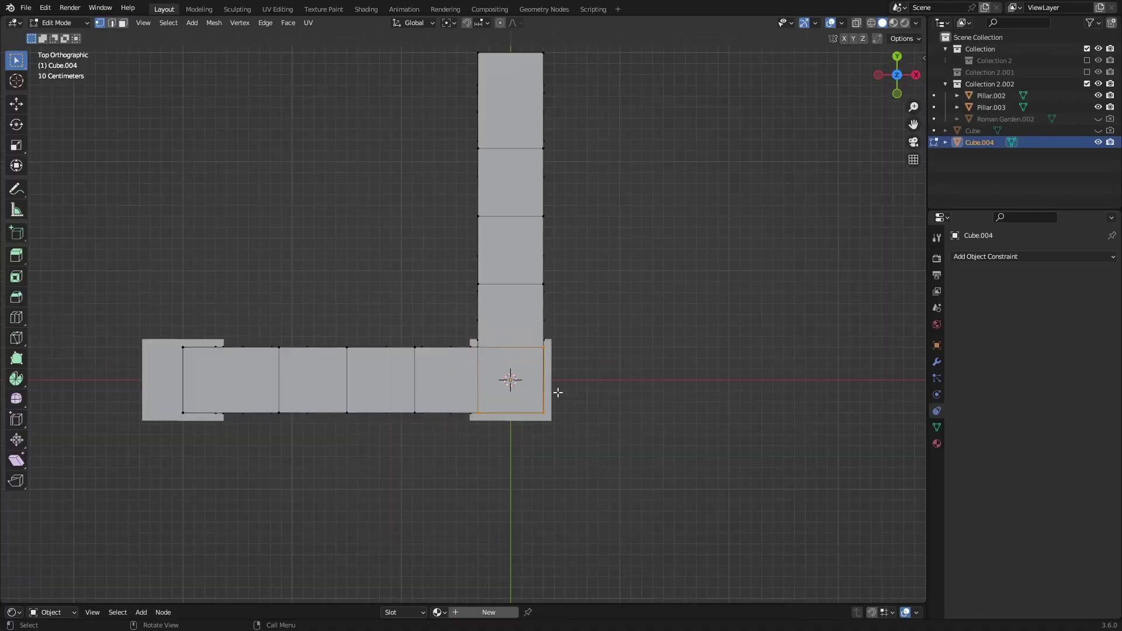
pyautogui.click(870, 23)
pyautogui.moveTo(533, 389); pyautogui.dragTo(579, 433)
pyautogui.press('x')
pyautogui.click(578, 433)
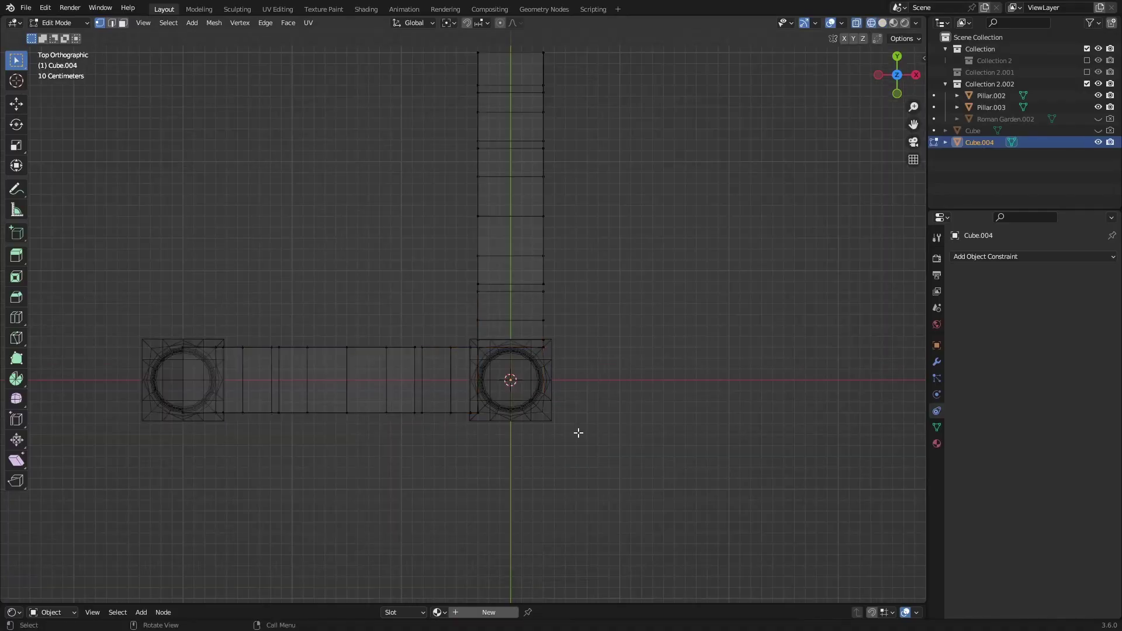
pyautogui.hotkey('ctrl', 's')
pyautogui.click(881, 23)
pyautogui.moveTo(631, 327)
pyautogui.mouseDown(button='middle')
pyautogui.moveTo(613, 215)
pyautogui.moveTo(529, 236)
pyautogui.moveTo(567, 248)
pyautogui.mouseUp(button='middle')
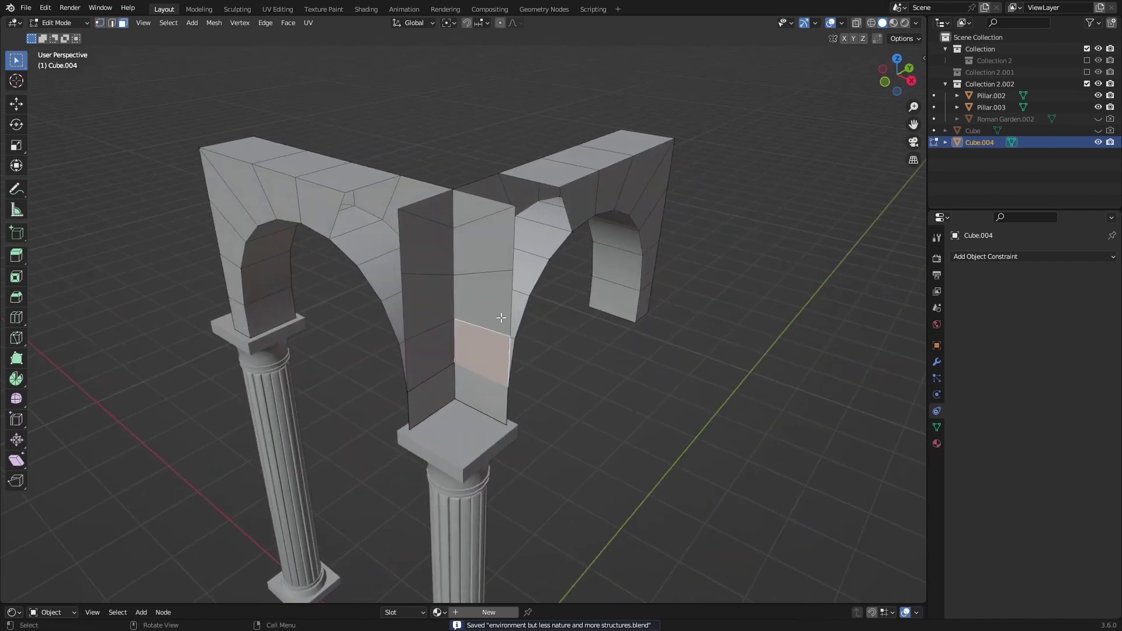
# - Try to bevel the selected edges of the arches near the open corner
pyautogui.moveTo(501, 317); pyautogui.dragTo(502, 289, button='middle')
pyautogui.press('2')
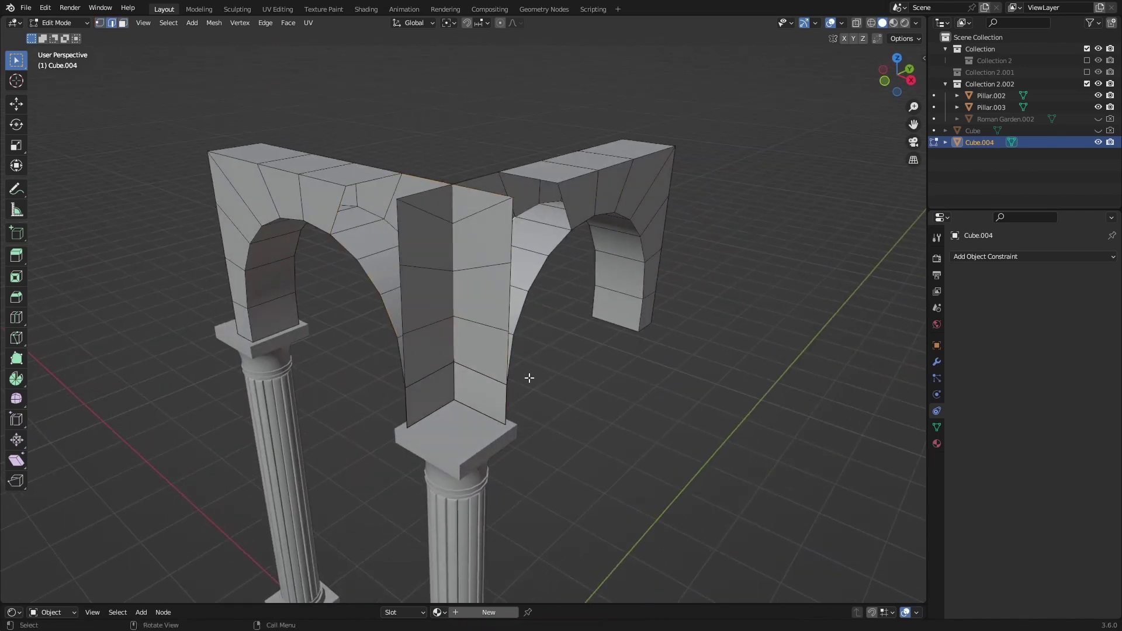
pyautogui.hotkey('ctrl', 'b')
pyautogui.moveTo(529, 378); pyautogui.dragTo(541, 472, button='middle')
pyautogui.click(571, 474)
# - Try to bevel the curved inner edges of both arches with 9 segments and a custom profile
pyautogui.scroll(3, 542, 472)
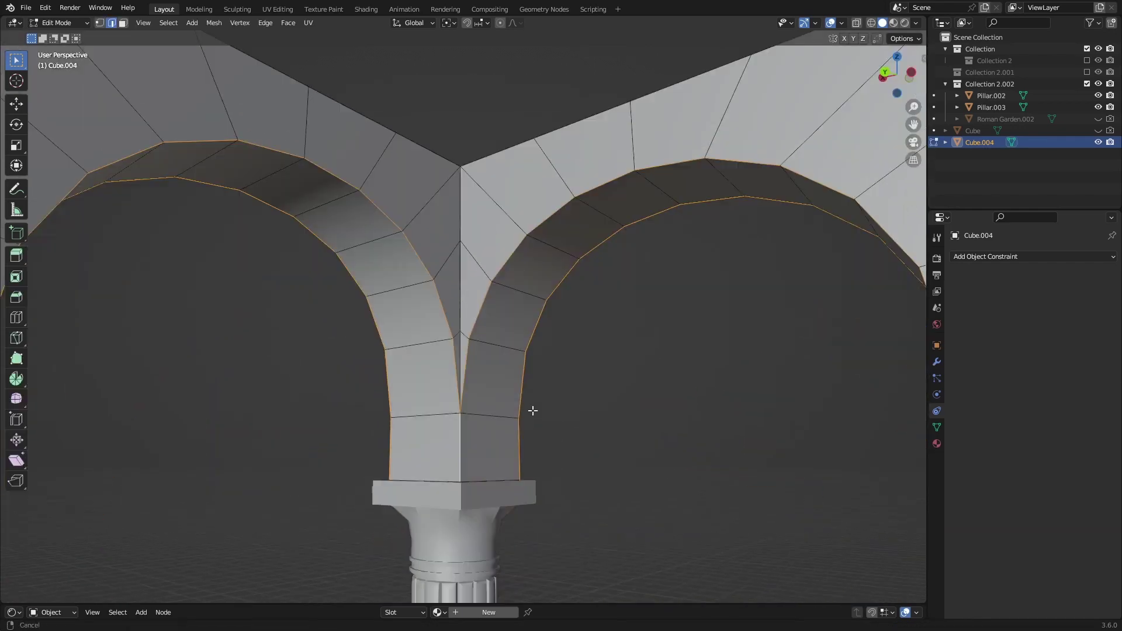
pyautogui.scroll(-5, 533, 410)
pyautogui.hotkey('ctrl', 'b')
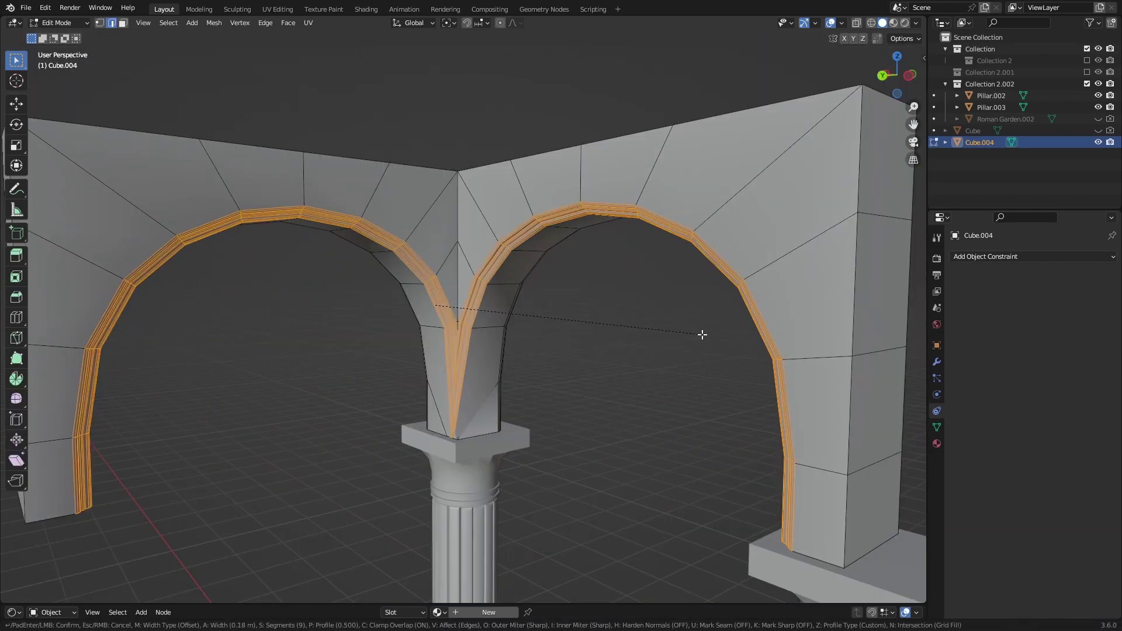
pyautogui.click(788, 351)
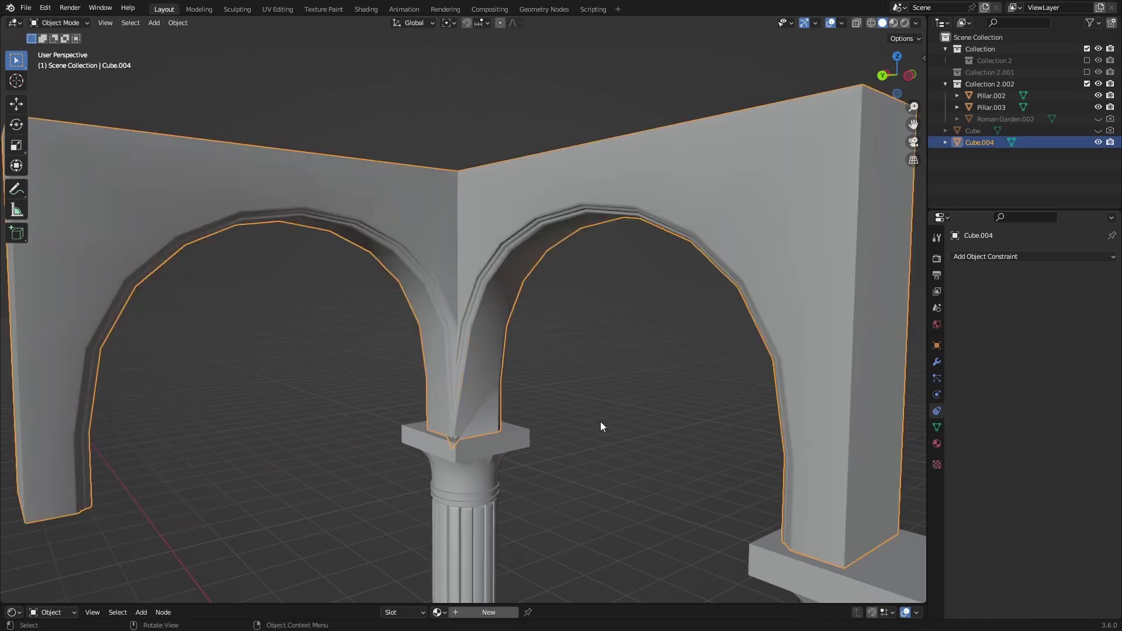
# - Save the file, and bevel the curved edges of both arches down to the shared pillar with a stepped profile
pyautogui.moveTo(601, 422); pyautogui.dragTo(637, 447, button='middle')
pyautogui.hotkey('ctrl', 's')
pyautogui.moveTo(481, 435); pyautogui.dragTo(556, 448, button='middle')
pyautogui.hotkey('ctrl', 'b')
pyautogui.click(631, 461)
pyautogui.press('Tab')
pyautogui.moveTo(631, 461); pyautogui.dragTo(595, 410, button='middle')
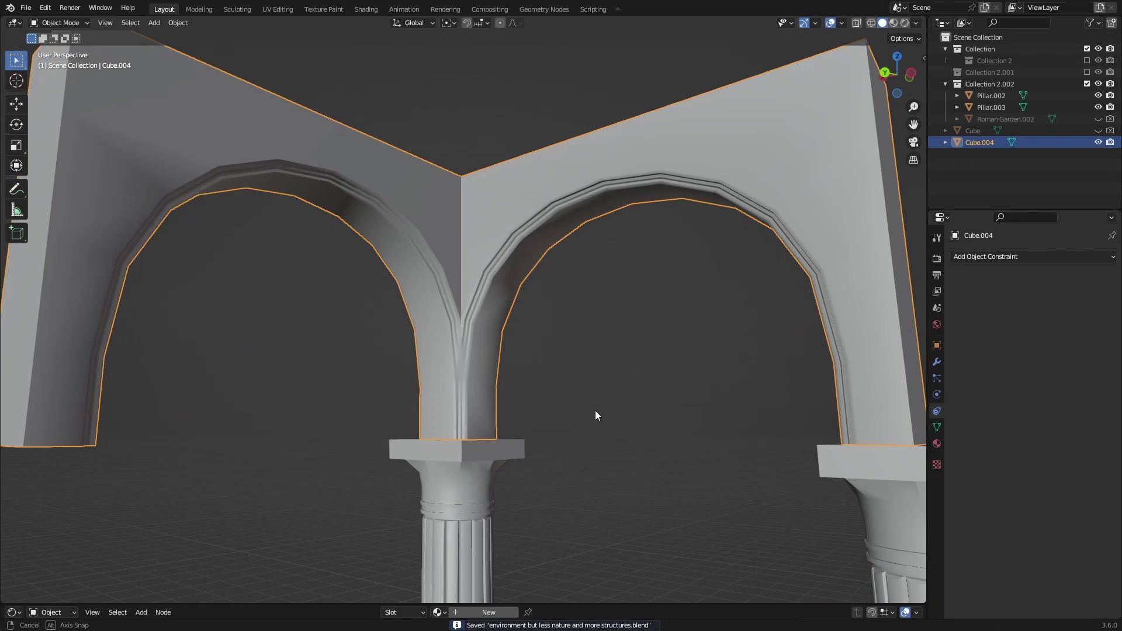
# - Examine the bevelled trim where the two arches meet above the shared pillar, in both Object and Edit Mode
pyautogui.scroll(5, 595, 411)
pyautogui.press('Tab')
pyautogui.press('1')
pyautogui.scroll(2, 485, 450)
pyautogui.press('Tab')
pyautogui.moveTo(536, 477); pyautogui.dragTo(463, 364, button='middle')
pyautogui.press('Tab')
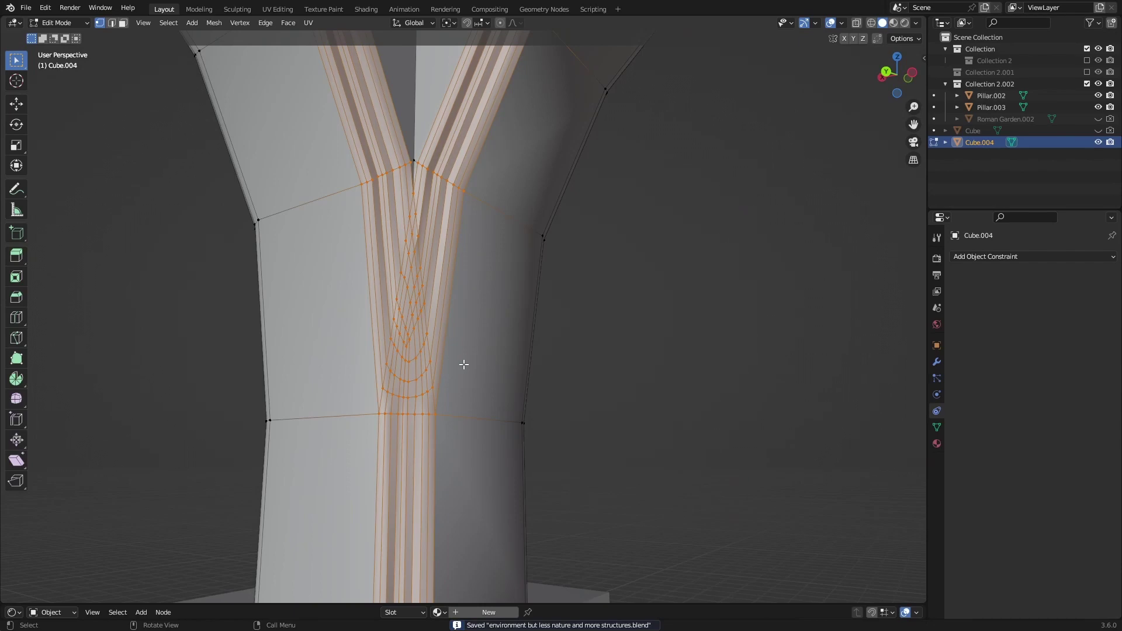
pyautogui.press('Tab')
pyautogui.press('Tab')
# - Select the entire corner arch mesh, return to Object Mode, and save the file
pyautogui.press('a')
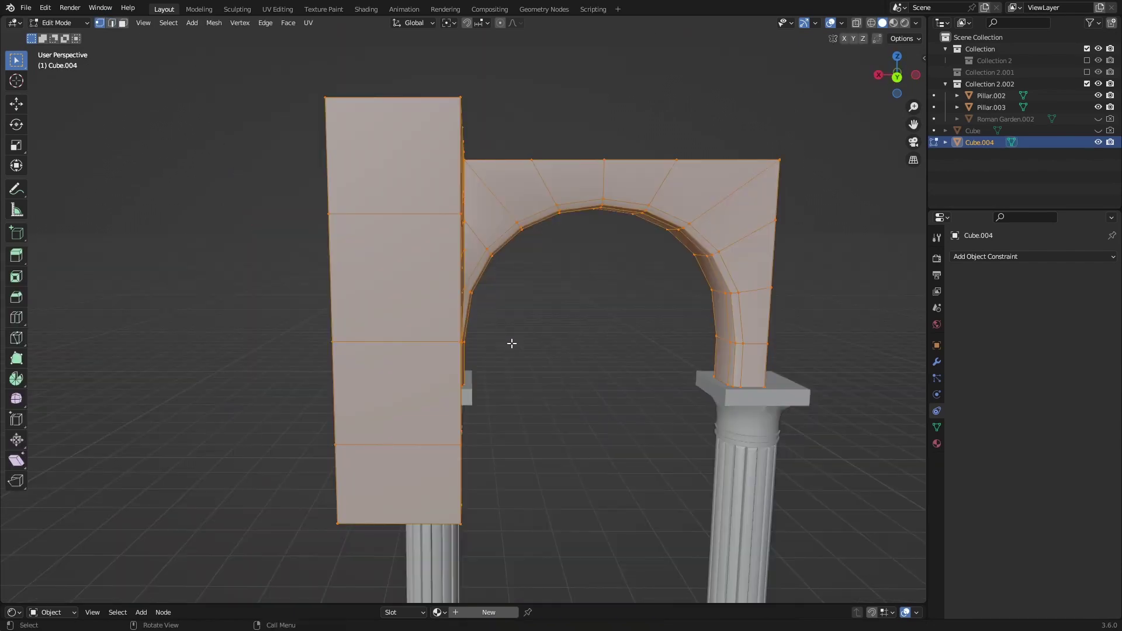
pyautogui.press('Tab')
pyautogui.moveTo(511, 346); pyautogui.dragTo(378, 374, button='middle')
pyautogui.hotkey('ctrl', 's')
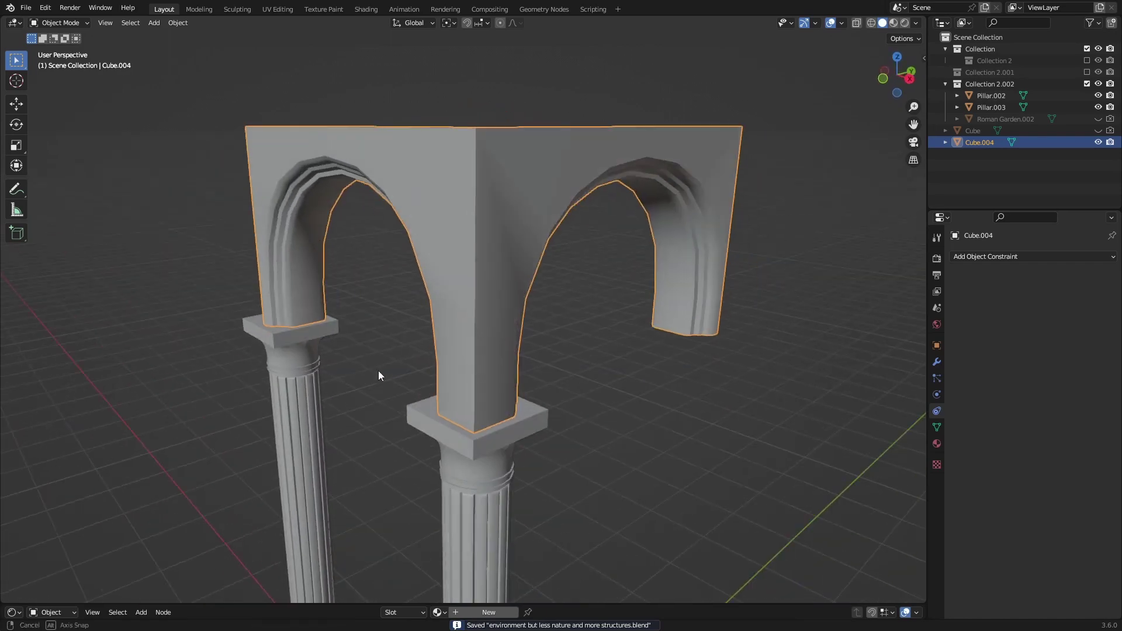
# - Bevel the vertical outer corner edge between the two arches by 0.2 m with 9 segments and the custom stepped profile
pyautogui.press('Tab')
pyautogui.hotkey('alt', 'a')
pyautogui.keyDown('ctrl'); pyautogui.click(476, 257); pyautogui.keyUp('ctrl')
pyautogui.hotkey('ctrl', 'b')
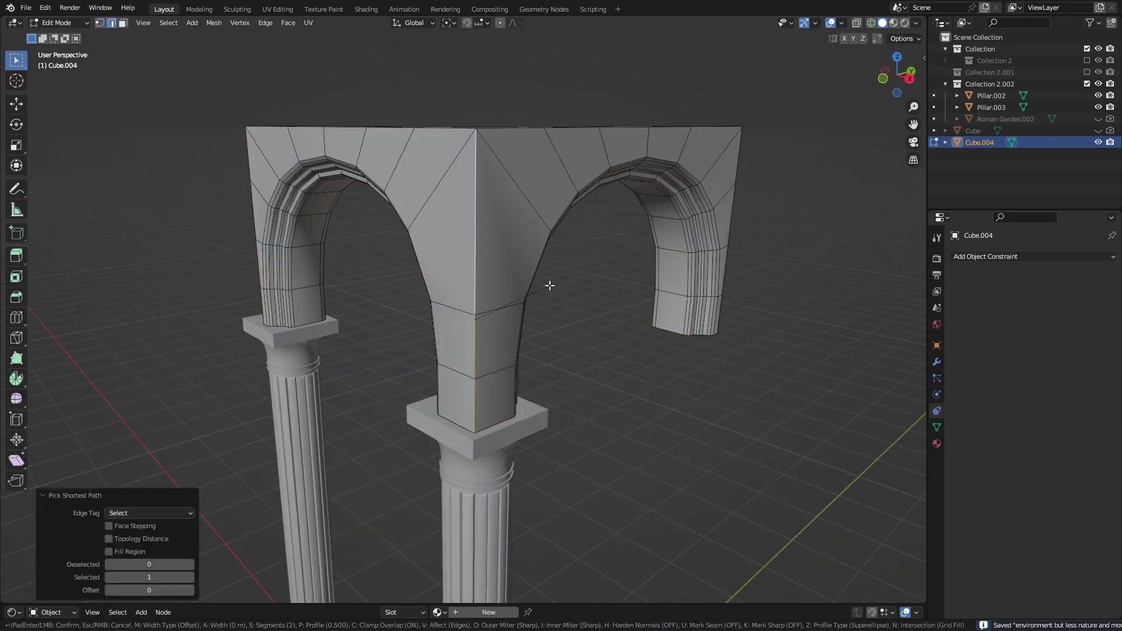
pyautogui.scroll(-1, 569, 295)
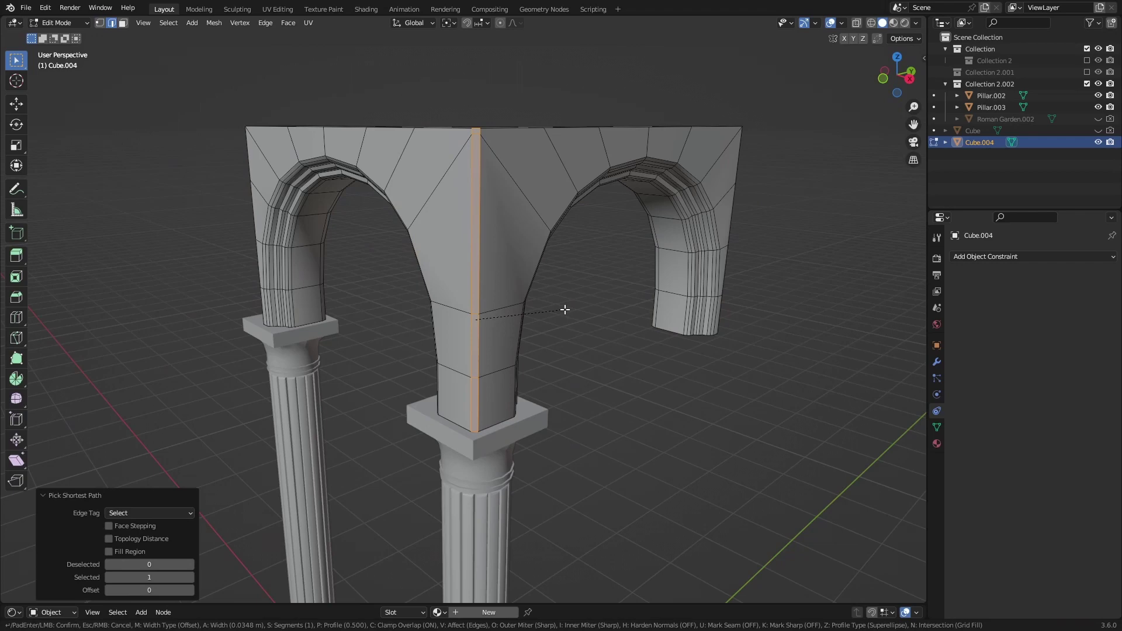
pyautogui.scroll(4, 570, 310)
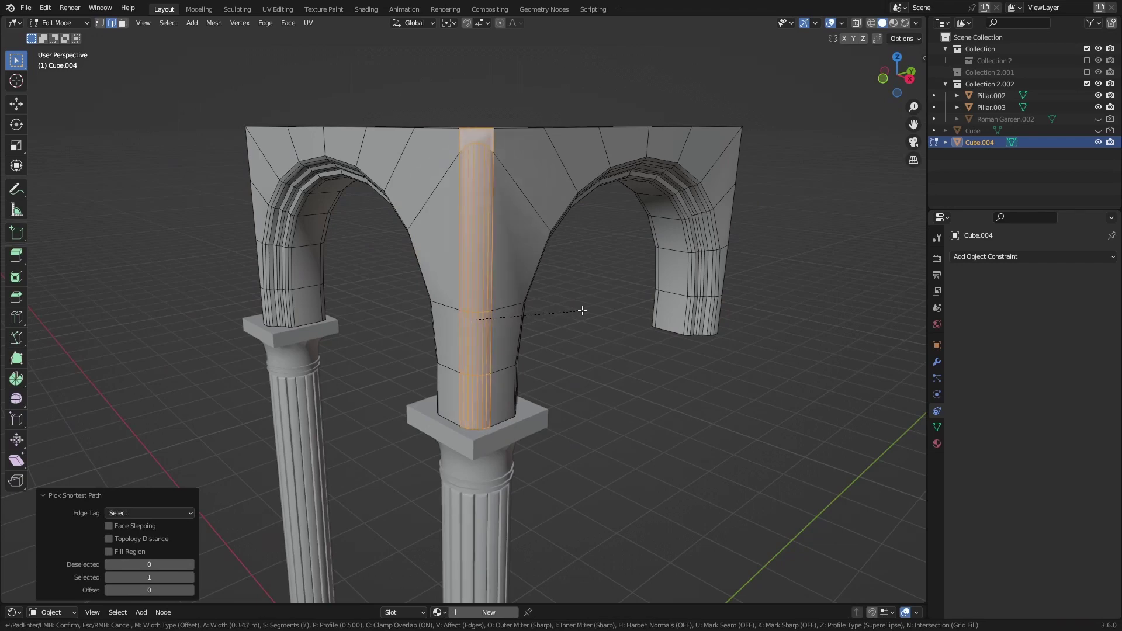
pyautogui.write('.2')
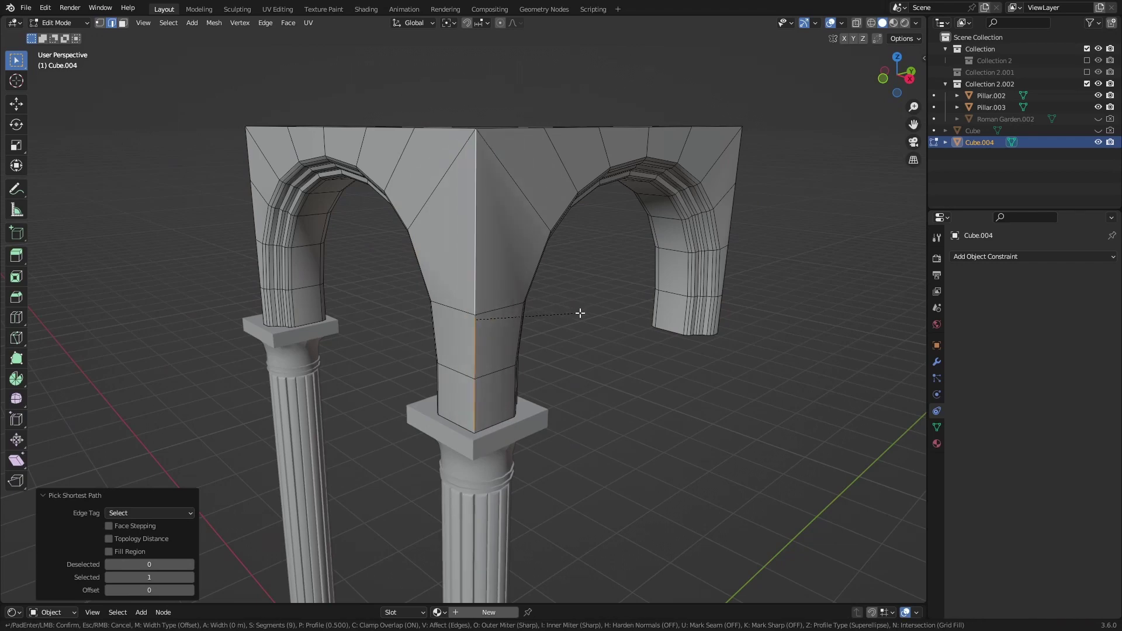
pyautogui.press('Return')
pyautogui.click(171, 590)
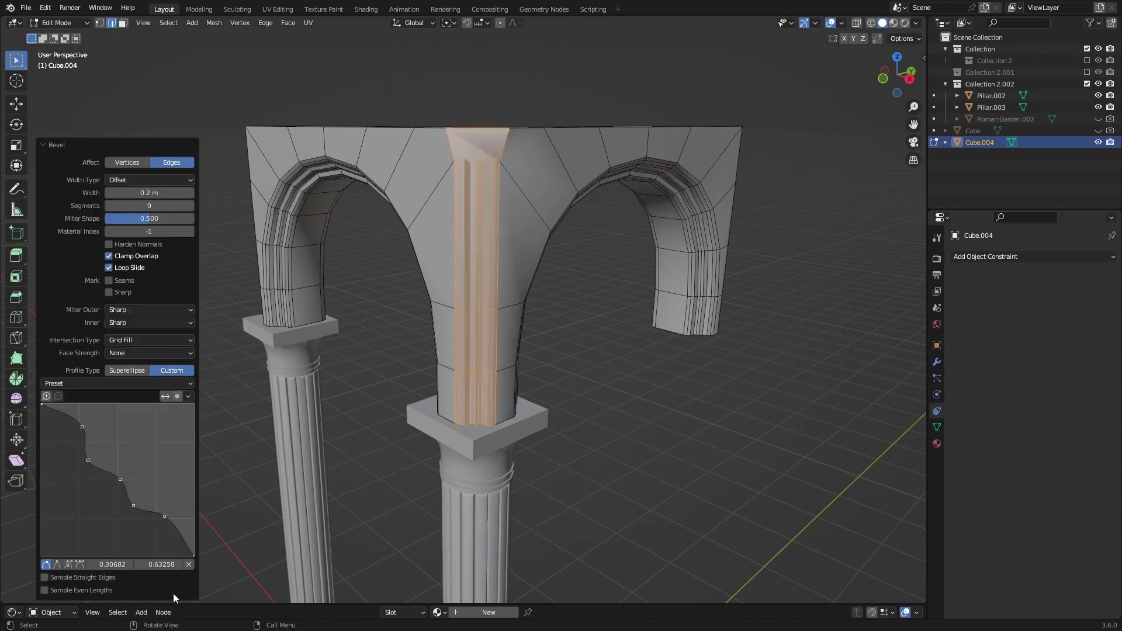
pyautogui.scroll(-4, 551, 388)
pyautogui.press('Tab')
pyautogui.moveTo(542, 398); pyautogui.dragTo(613, 354, button='middle')
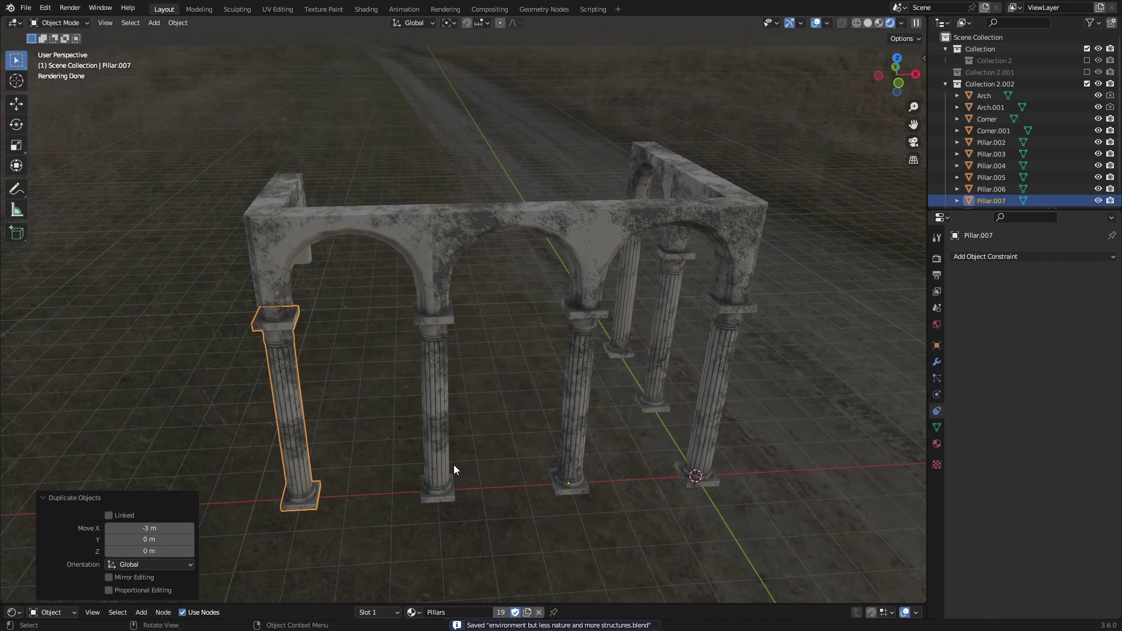
pyautogui.moveTo(452, 465); pyautogui.dragTo(646, 479, button='middle')
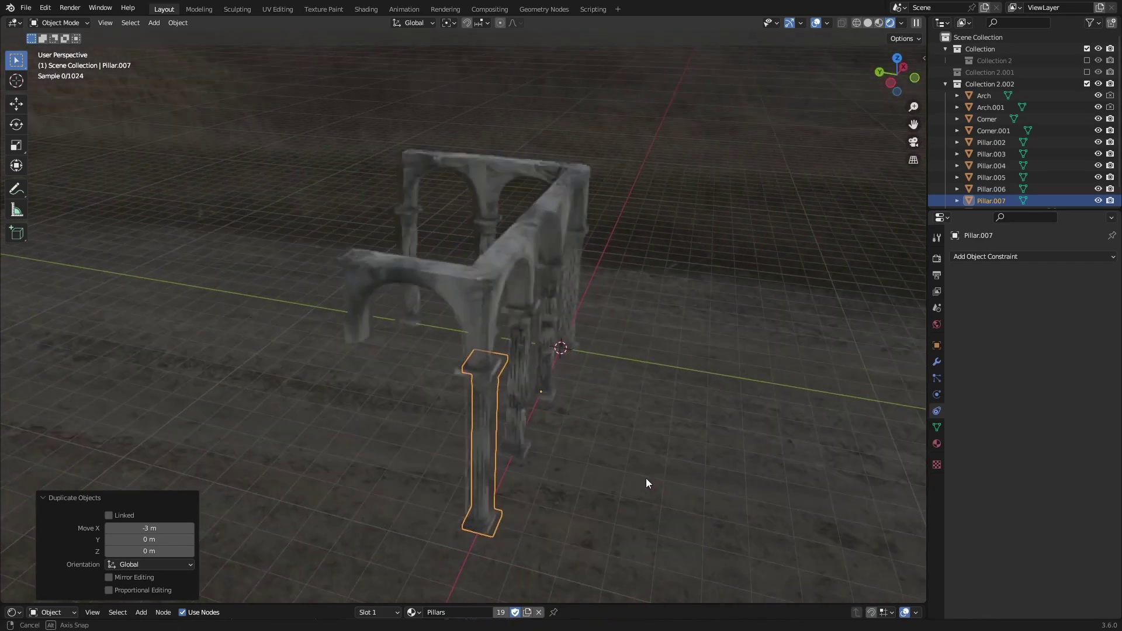
pyautogui.moveTo(576, 404); pyautogui.dragTo(522, 397, button='middle')
pyautogui.click(633, 192)
pyautogui.press('g')
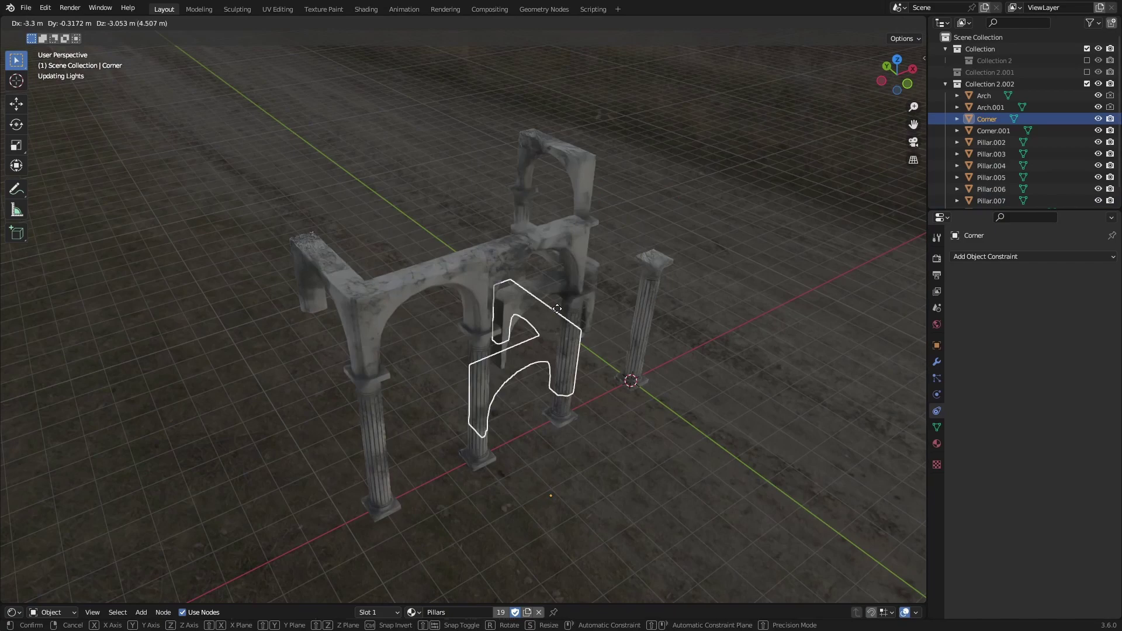
pyautogui.press('Escape')
pyautogui.click(560, 225)
pyautogui.press('g')
pyautogui.press('Escape')
pyautogui.moveTo(531, 359); pyautogui.dragTo(510, 363, button='middle')
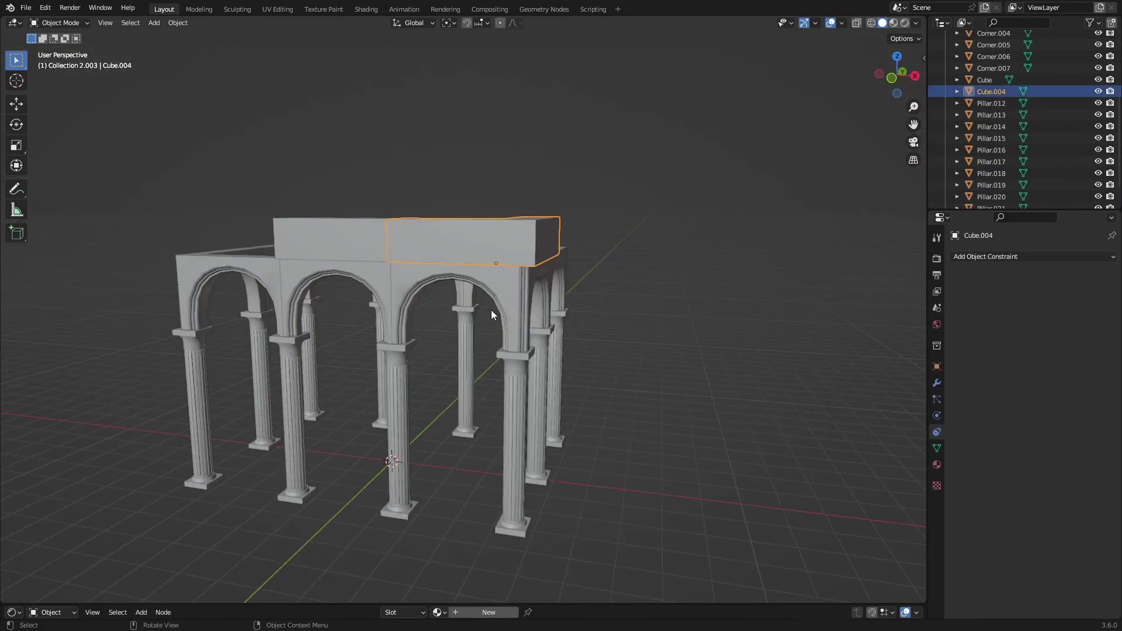
# - Place the 3D cursor at a lower corner of the block above the corner arch and bring up its Set Origin options
pyautogui.press('Tab')
pyautogui.moveTo(491, 309); pyautogui.dragTo(508, 236, button='middle')
pyautogui.press('Tab')
pyautogui.rightClick(528, 267)
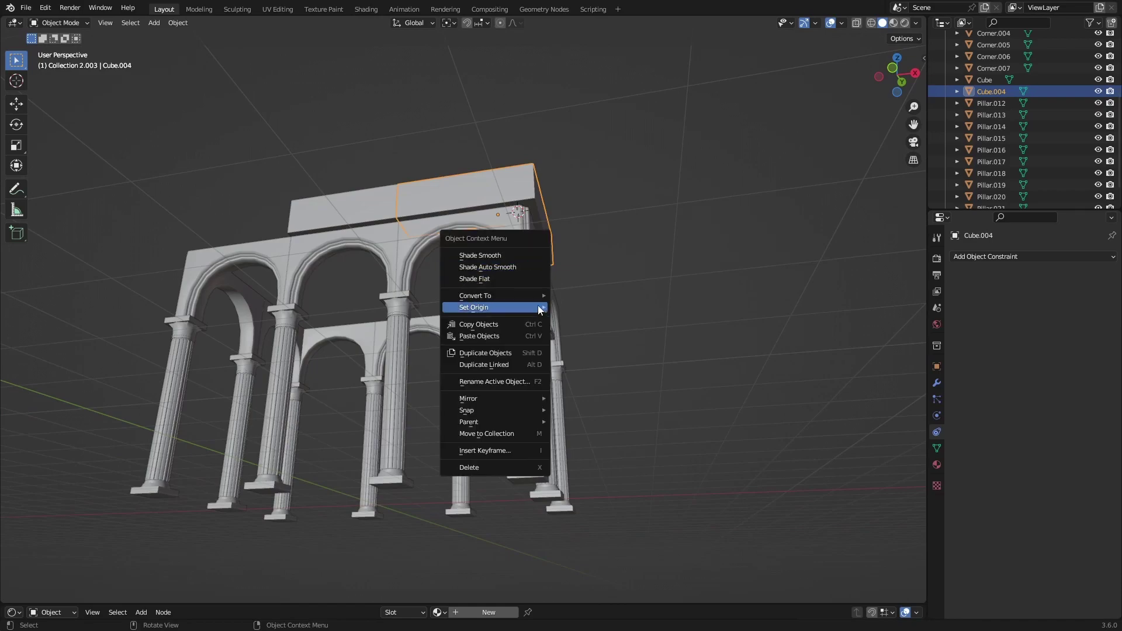
pyautogui.moveTo(540, 309)
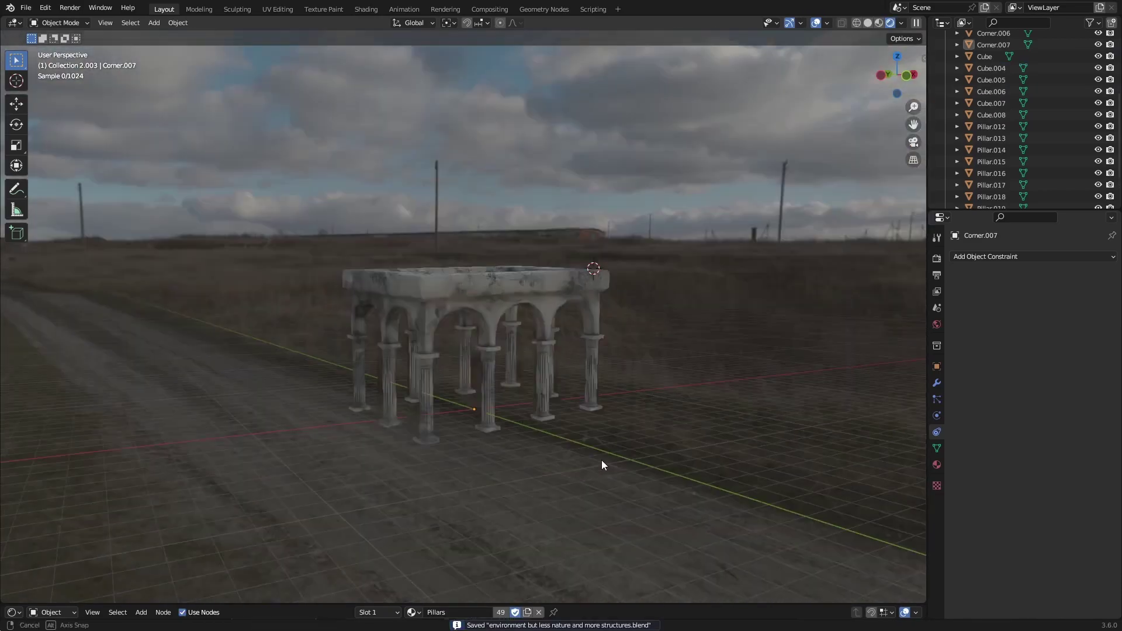
# - Look over the textured pavilion of pillars, arches and top blocks, and save the file
pyautogui.scroll(3, 601, 463)
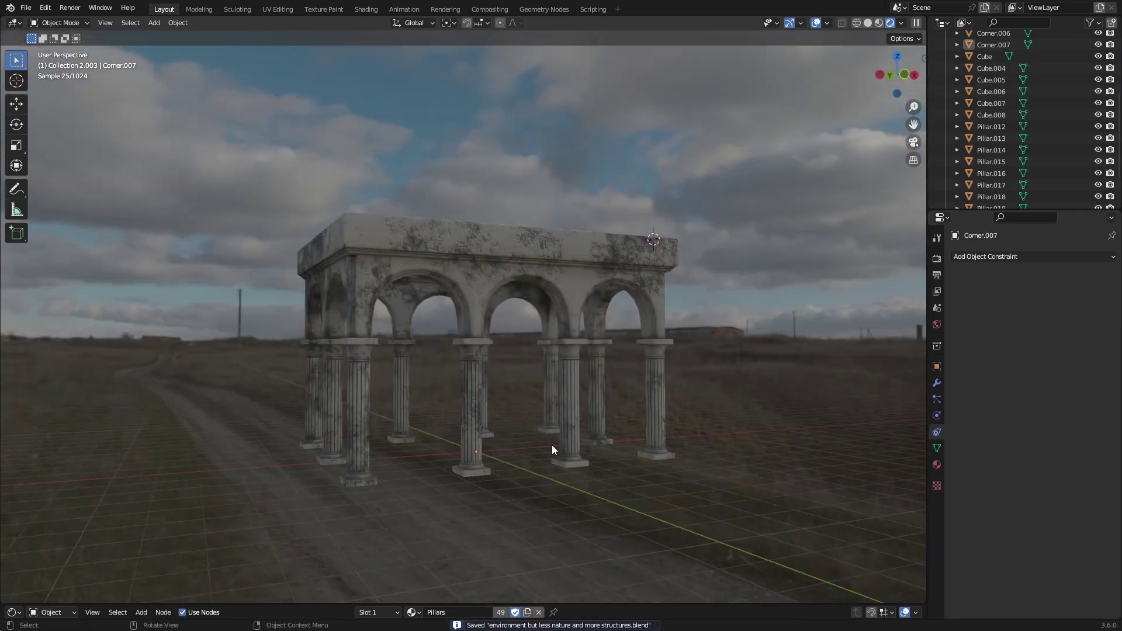
pyautogui.moveTo(552, 445); pyautogui.dragTo(504, 431, button='middle')
pyautogui.hotkey('ctrl', 's')
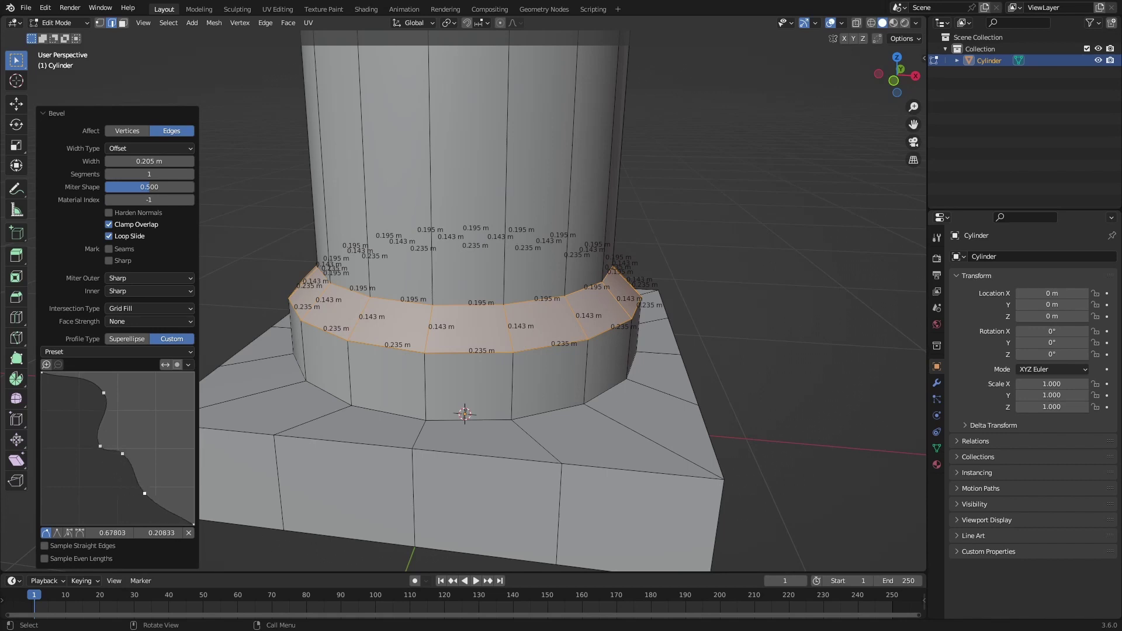
# - Reshape the custom bevel profile of the ring at the column's base and increase the bevel to 14 segments
pyautogui.moveTo(144, 493); pyautogui.dragTo(148, 486)
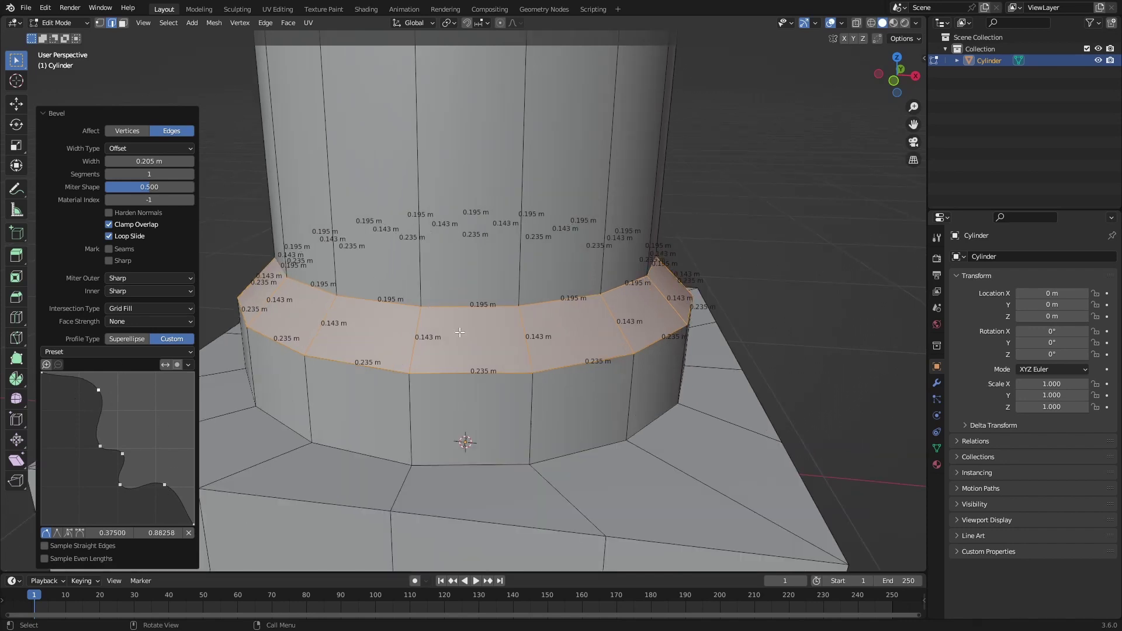
pyautogui.click(191, 175)
pyautogui.click(191, 175)
pyautogui.click(191, 174)
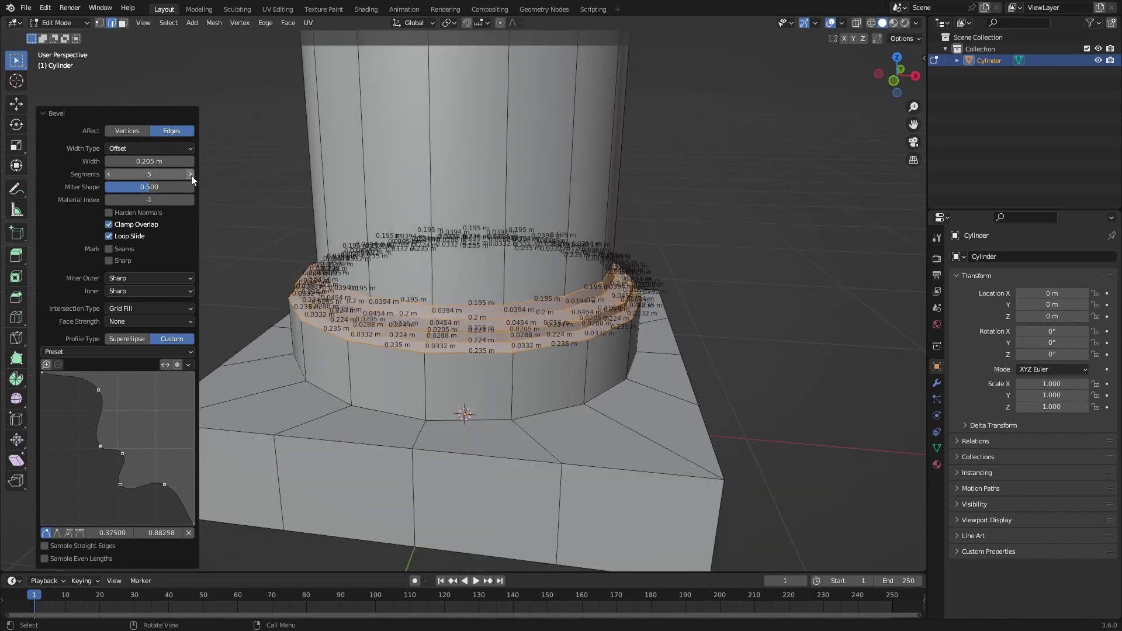
pyautogui.click(192, 175)
pyautogui.click(191, 175)
pyautogui.click(191, 175)
pyautogui.click(191, 175)
pyautogui.click(191, 174)
pyautogui.click(191, 175)
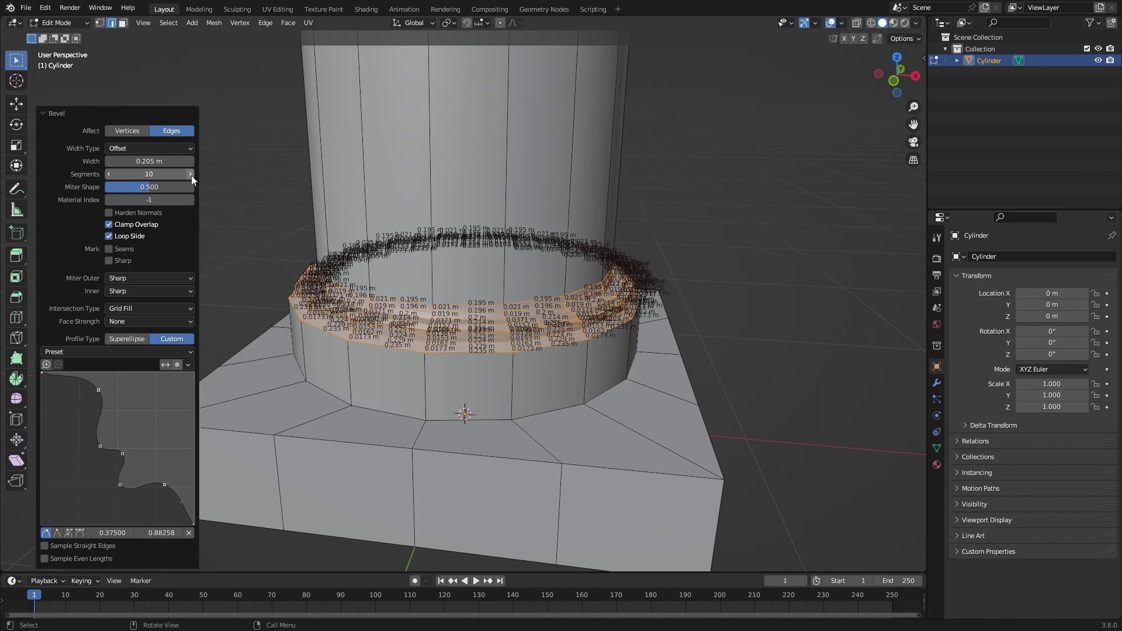
pyautogui.click(191, 175)
pyautogui.click(191, 175)
pyautogui.click(191, 175)
pyautogui.click(191, 175)
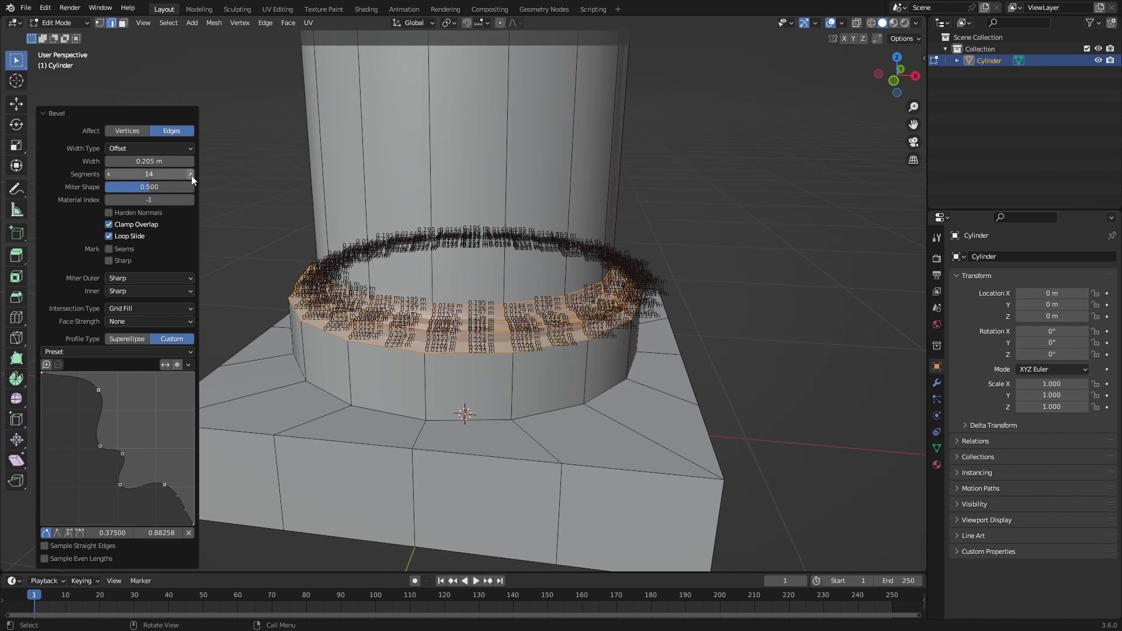
pyautogui.click(191, 174)
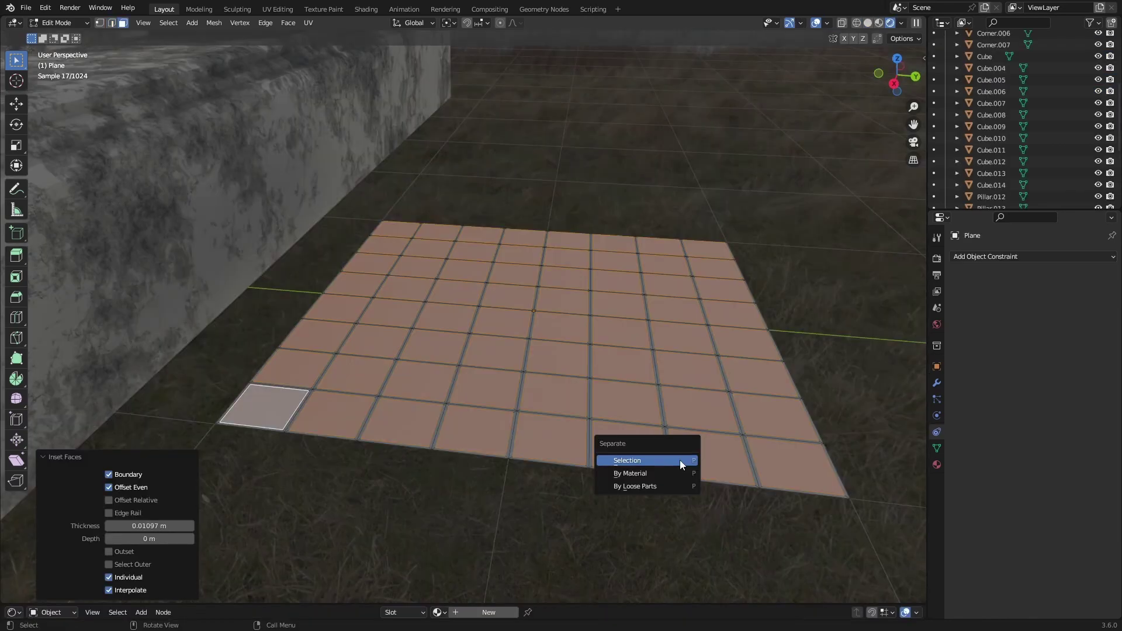
# - Separate the inset tile faces into their own object and delete the leftover grid frame
pyautogui.click(647, 458)
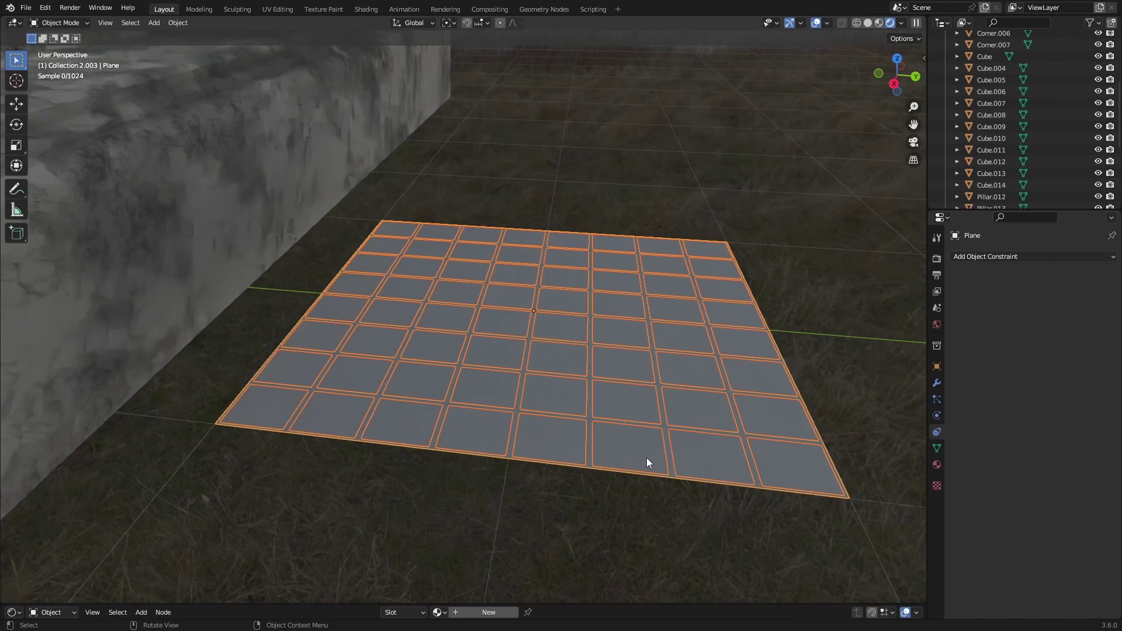
pyautogui.press('x')
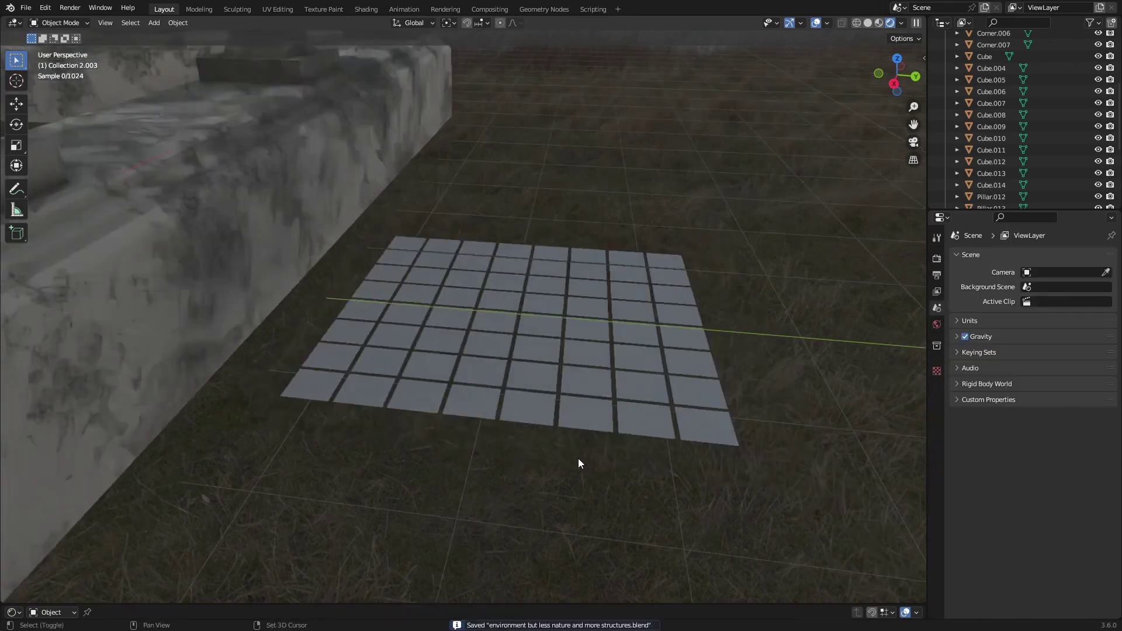
pyautogui.hotkey('shift', 'a')
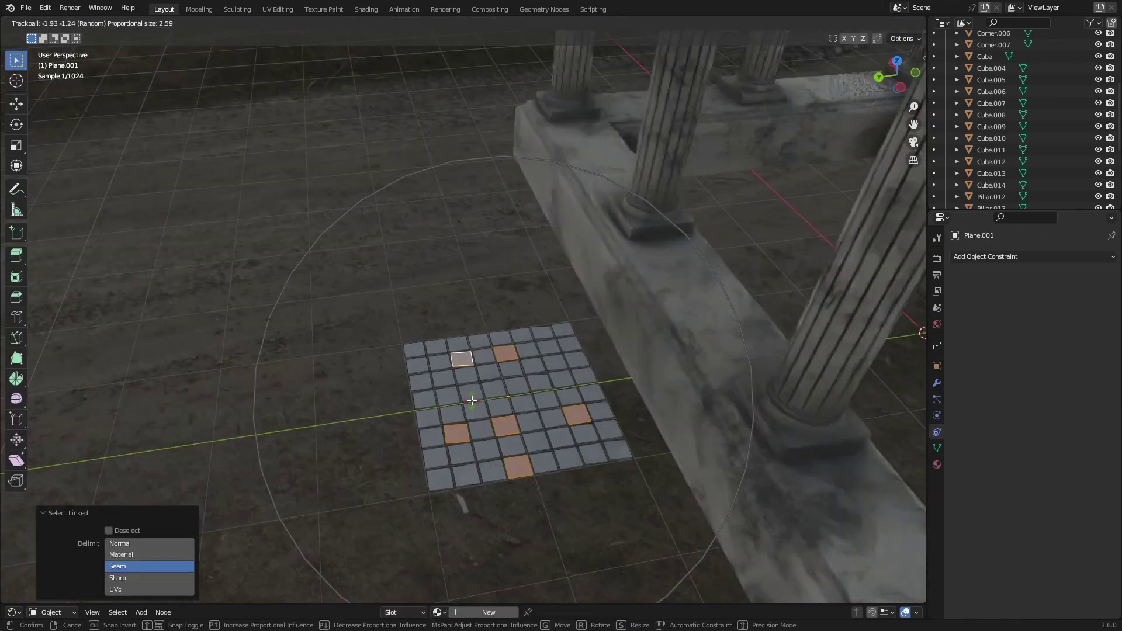
# - Trackball-rotate scattered floor tiles by about -1.8° and -0.36° using proportional editing with Random falloff and a size of about 2.59
pyautogui.click(472, 401)
pyautogui.click(462, 396)
pyautogui.press('l')
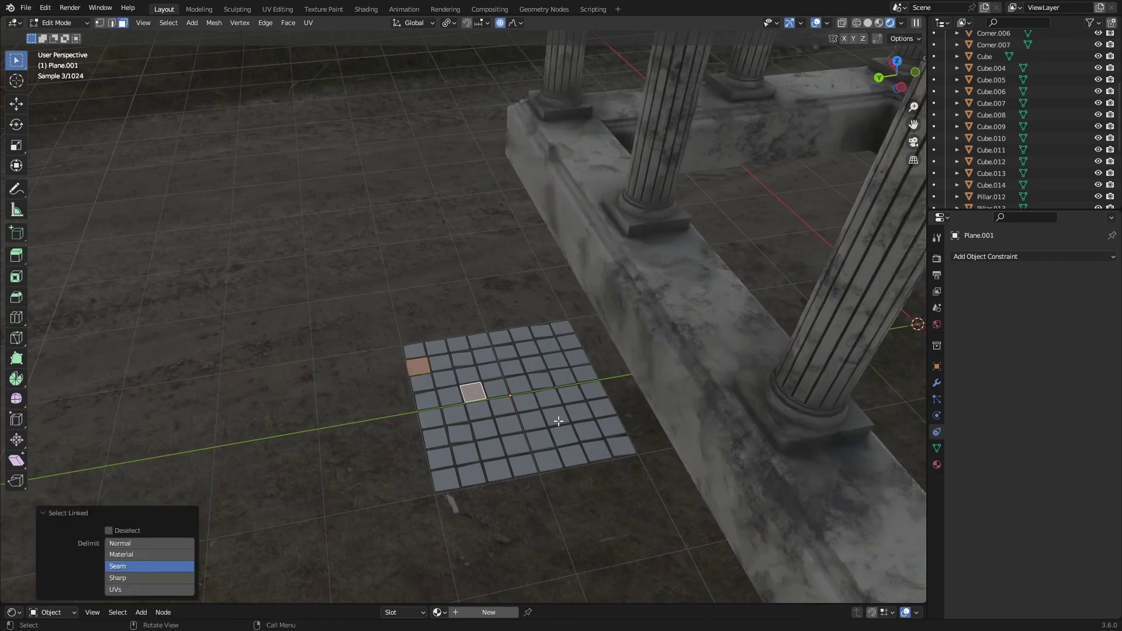
pyautogui.press('r')
pyautogui.press('r')
pyautogui.click(547, 390)
pyautogui.moveTo(545, 441); pyautogui.dragTo(644, 401, button='middle')
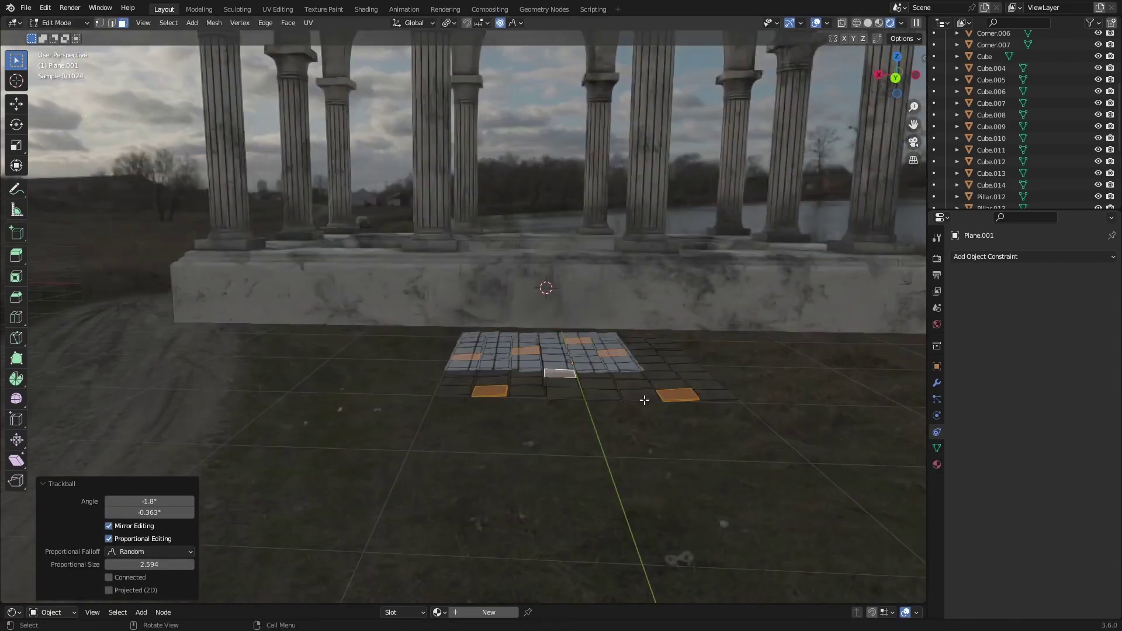
# - Scale the tilted floor tiles along Z to flatten the paving, return to Object Mode, and save the file
pyautogui.press('s')
pyautogui.press('z')
pyautogui.click(659, 457)
pyautogui.press('Tab')
pyautogui.moveTo(659, 457)
pyautogui.mouseDown(button='middle')
pyautogui.moveTo(620, 433)
pyautogui.moveTo(641, 461)
pyautogui.mouseUp(button='middle')
pyautogui.scroll(5, 643, 459)
pyautogui.hotkey('ctrl', 's')
# - Add a 2 m plane, move it along the Y axis to line up with the floor tiles, and save the file
pyautogui.hotkey('shift', 'a')
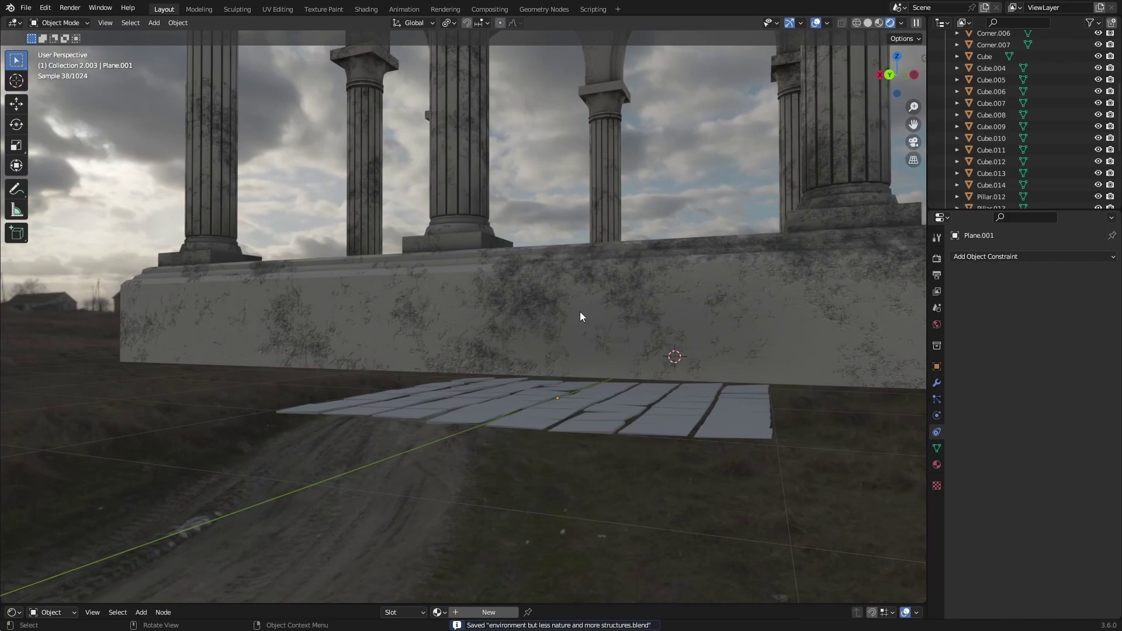
pyautogui.hotkey('shift', 'a')
pyautogui.moveTo(605, 360)
pyautogui.click(663, 72)
pyautogui.moveTo(625, 141); pyautogui.dragTo(665, 368, button='middle')
pyautogui.press('g')
pyautogui.press('y')
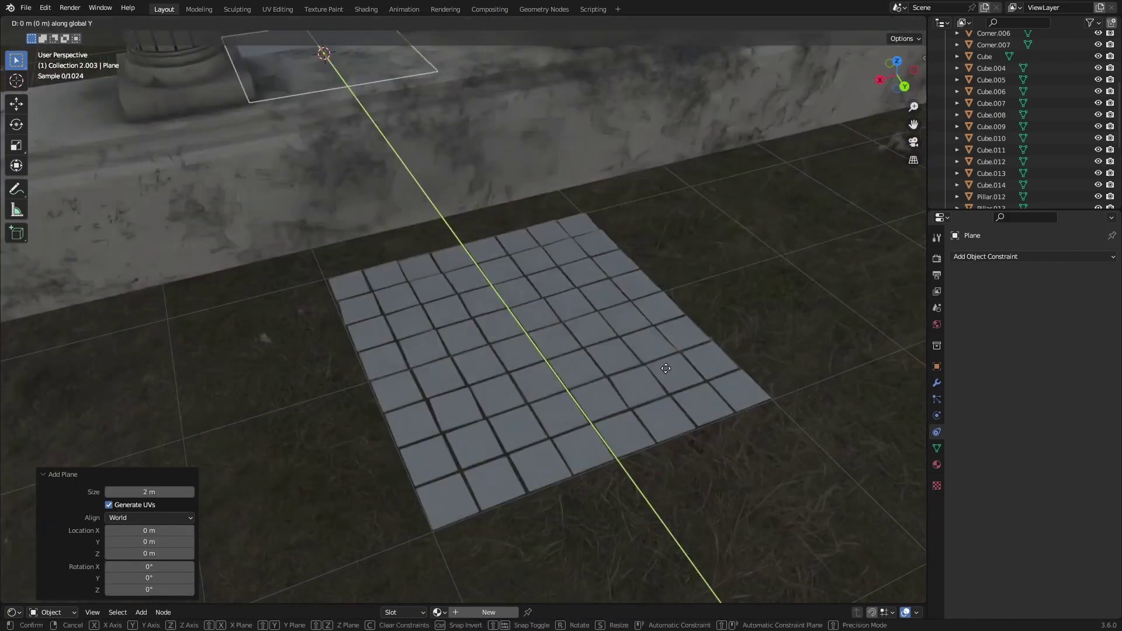
pyautogui.click(812, 150)
pyautogui.hotkey('ctrl', 's')
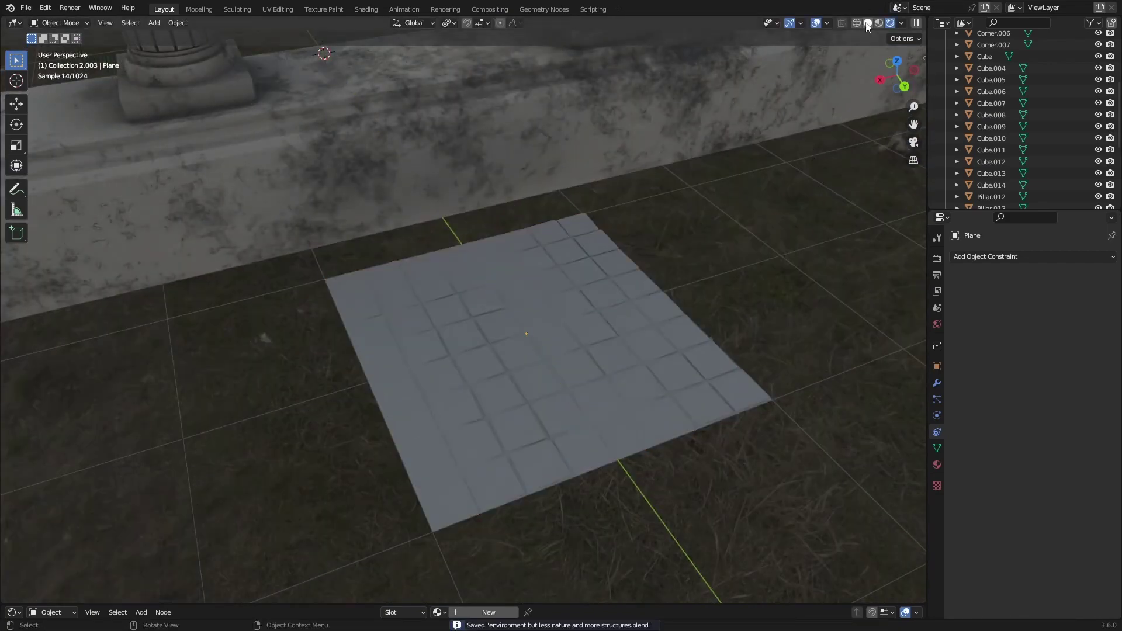
# - Switch to solid shading and move the new plane along the Z axis relative to the floor tiles
pyautogui.click(868, 23)
pyautogui.moveTo(663, 321); pyautogui.dragTo(660, 363, button='middle')
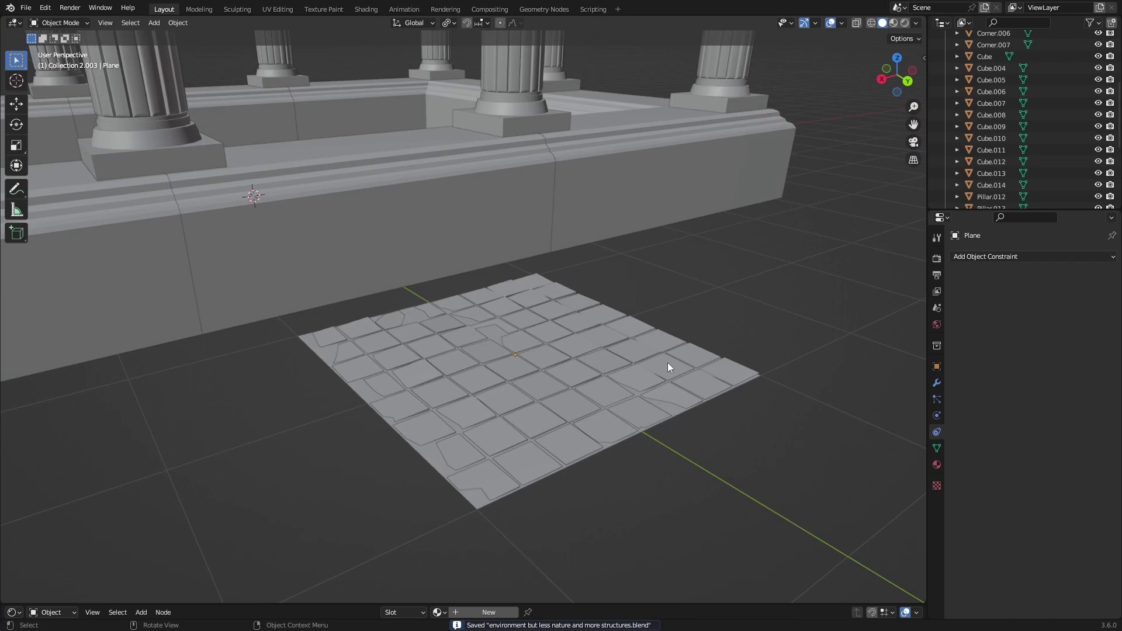
pyautogui.click(668, 362)
pyautogui.press('g')
pyautogui.press('z')
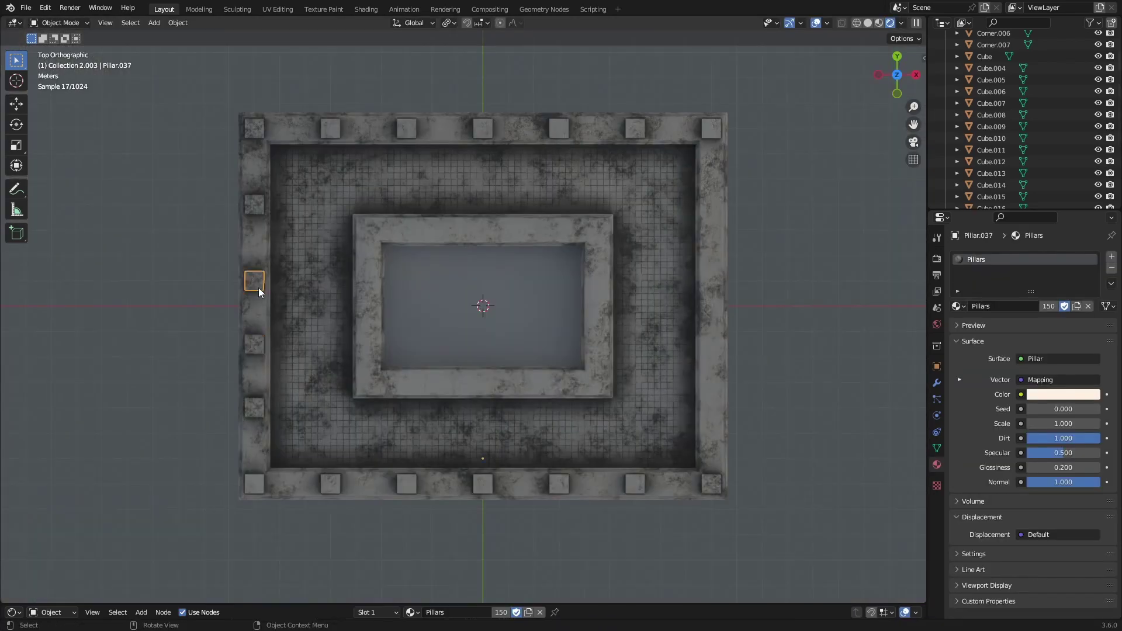
# - Save the file, and duplicate a pillar from the row on the outer wall's negative X side along the Y axis
pyautogui.keyDown('shift'); pyautogui.moveTo(264, 334); pyautogui.dragTo(372, 333, button='middle'); pyautogui.keyUp('shift')
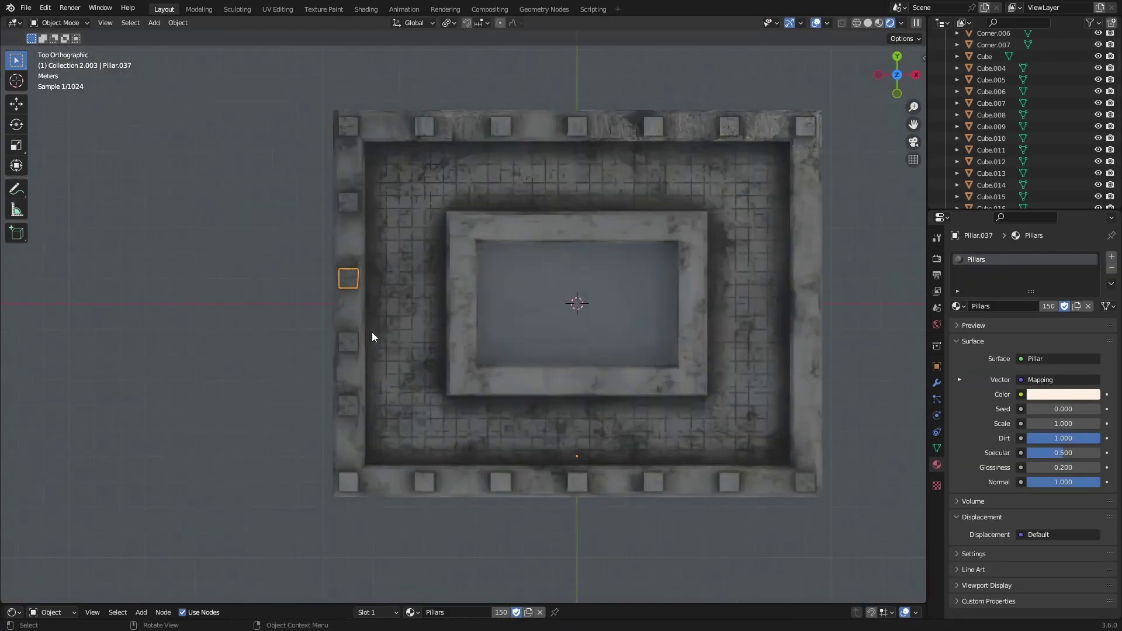
pyautogui.scroll(1, 372, 333)
pyautogui.hotkey('ctrl', 's')
pyautogui.click(323, 346)
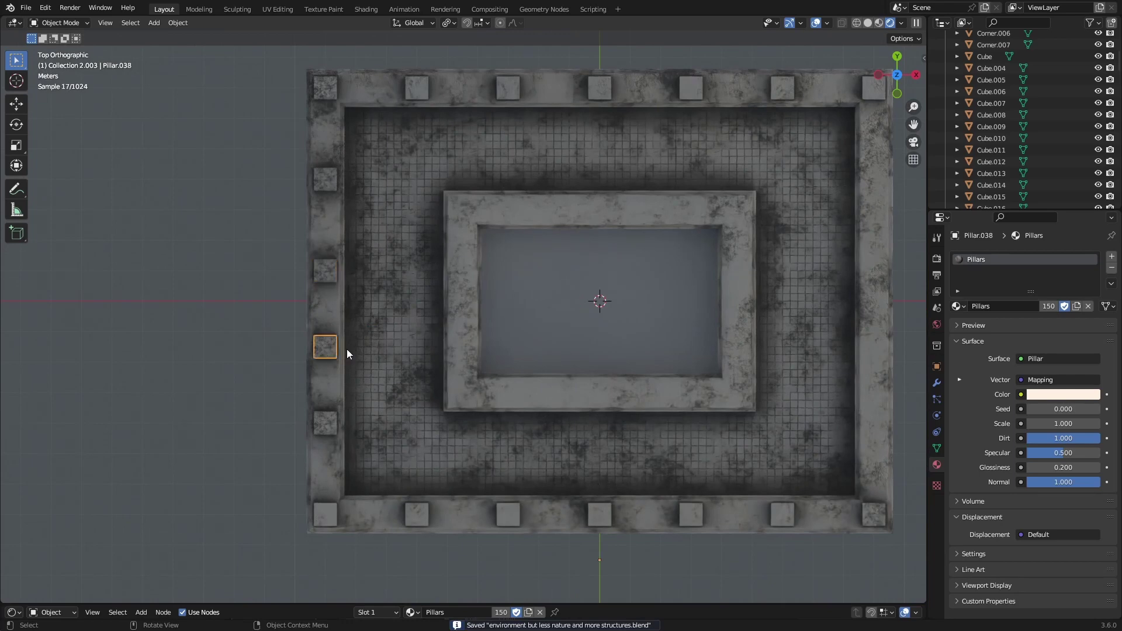
pyautogui.hotkey('shift', 'd')
pyautogui.press('y')
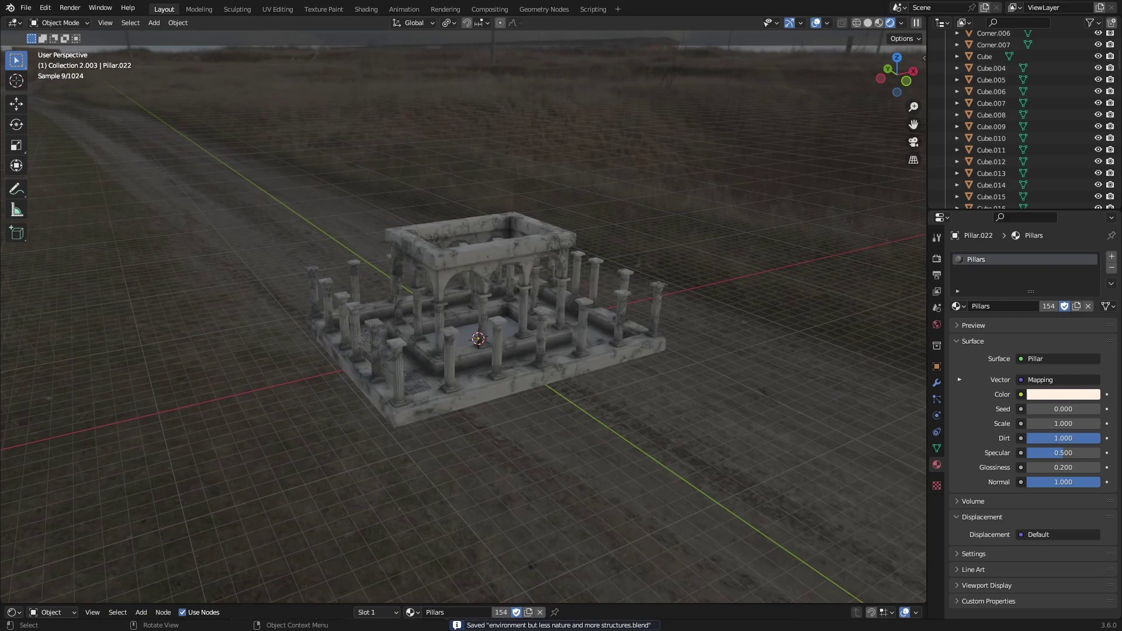
# - Move the tall untextured slab at the corner of the outer wall along the X axis
pyautogui.moveTo(400, 344); pyautogui.dragTo(444, 378, button='middle')
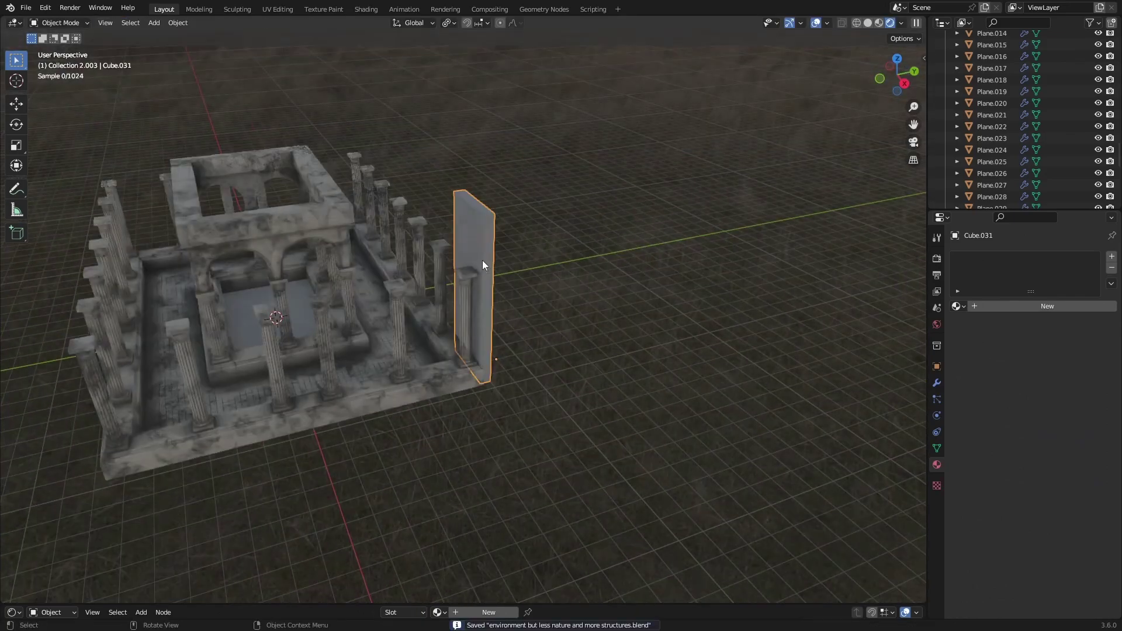
pyautogui.moveTo(482, 261); pyautogui.dragTo(402, 307, button='middle')
pyautogui.press('g')
pyautogui.press('x')
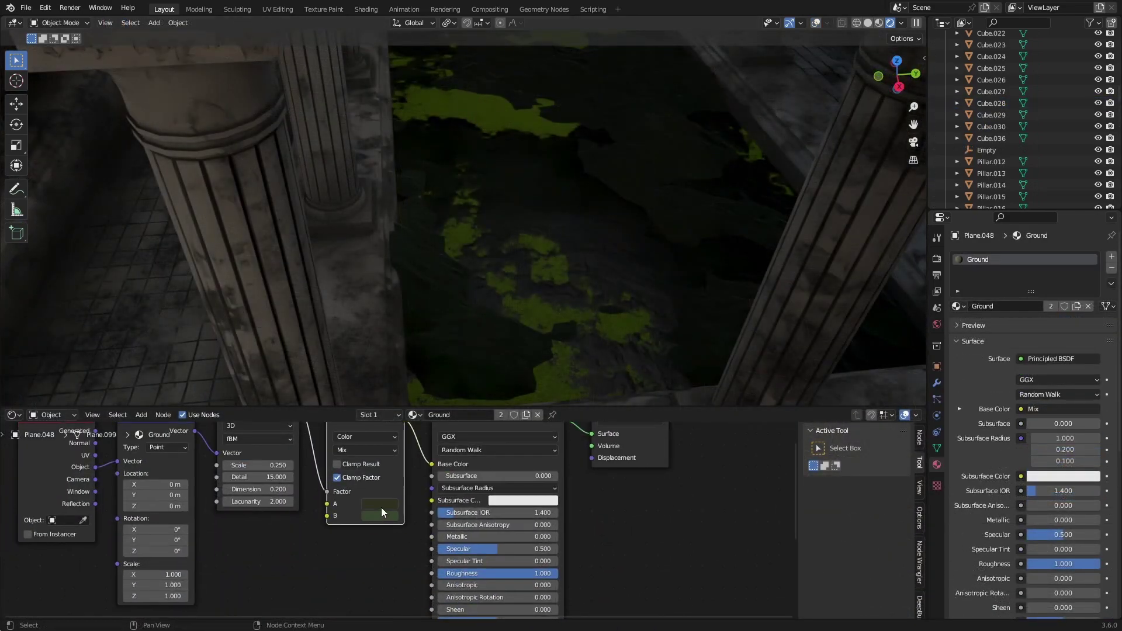
# - Brighten colour A of the Mix node in the Ground material to an olive green with a value of about 0.33
pyautogui.click(381, 507)
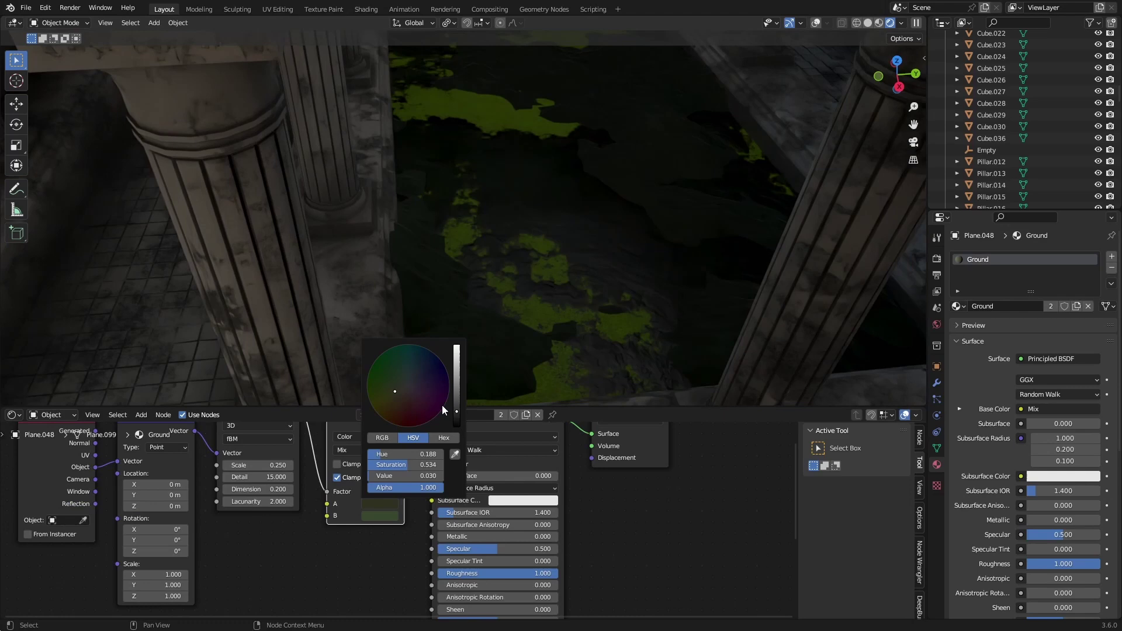
pyautogui.moveTo(457, 410); pyautogui.dragTo(457, 376)
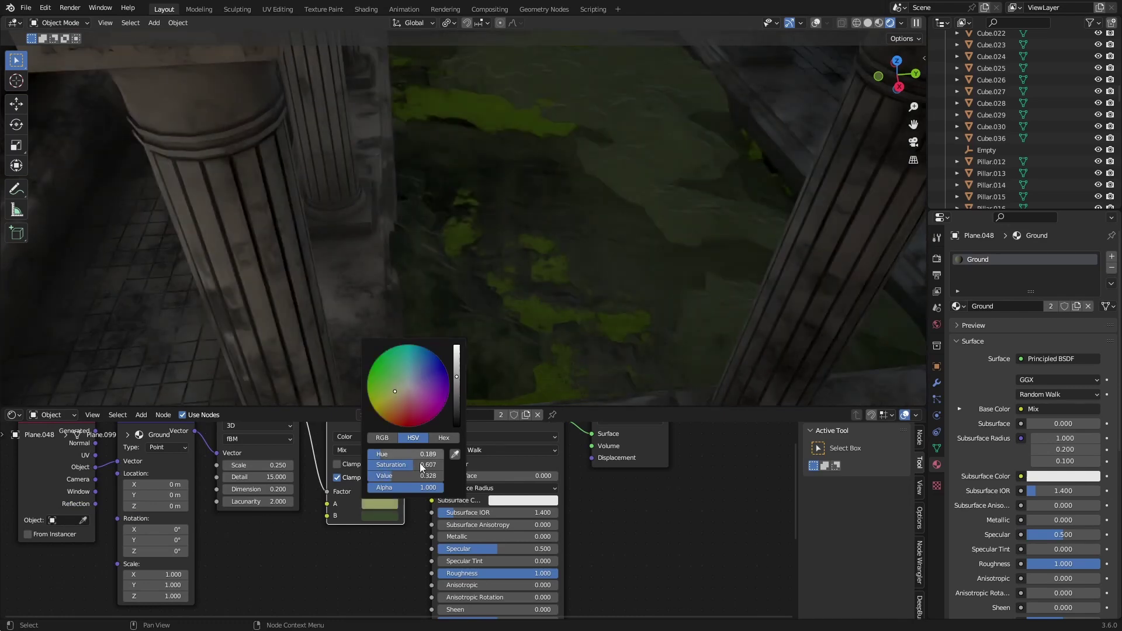
pyautogui.scroll(-4, 347, 549)
pyautogui.moveTo(348, 550); pyautogui.dragTo(379, 591, button='middle')
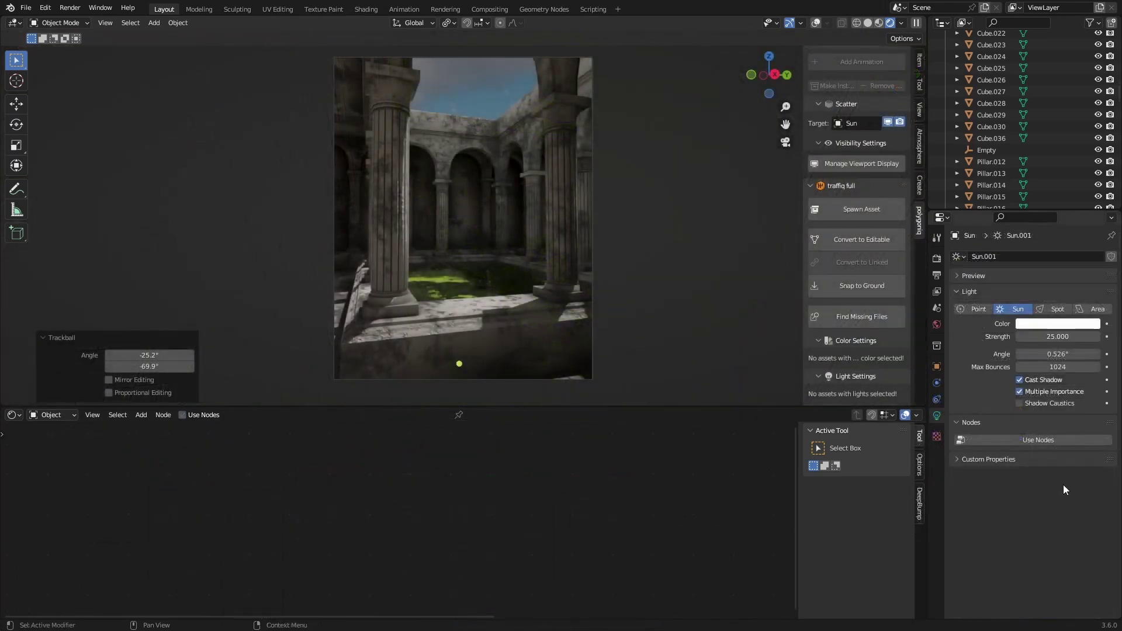
# - Tint the sun light's colour a warm, light orange
pyautogui.click(1052, 323)
pyautogui.moveTo(1035, 216); pyautogui.dragTo(1034, 218)
pyautogui.click(1055, 325)
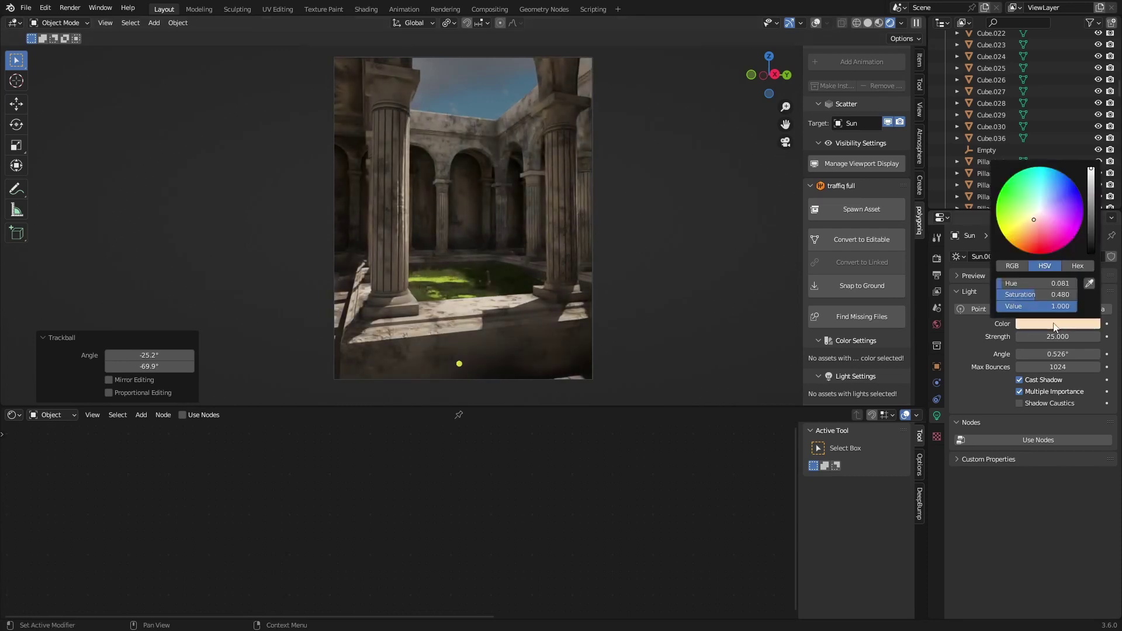
pyautogui.click(1028, 228)
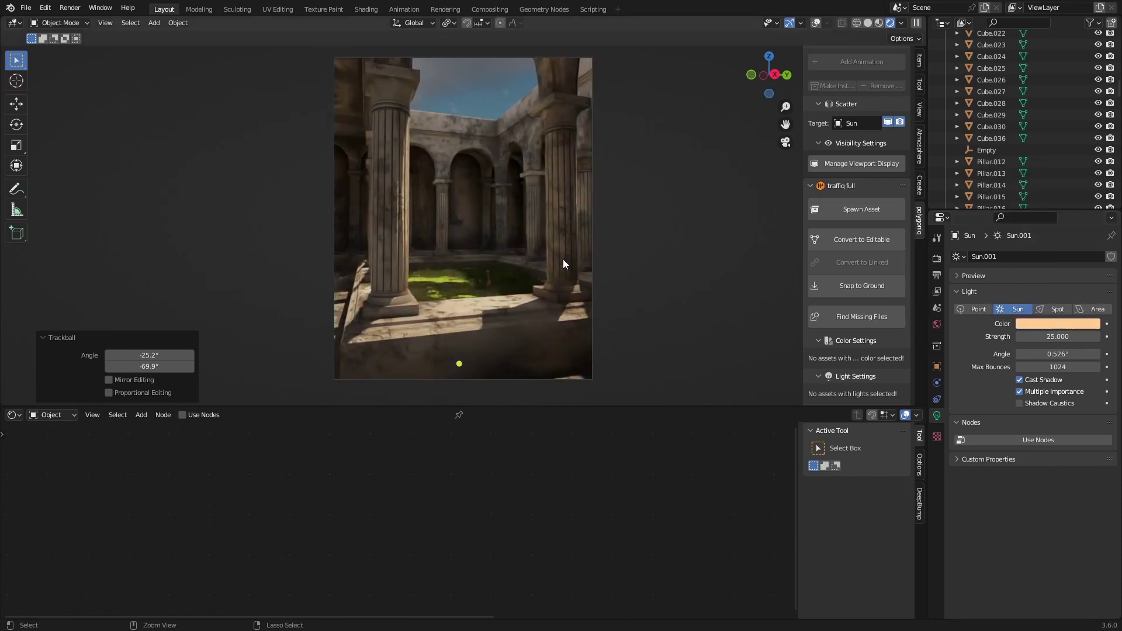
# - Save the file, and adjust the sun light's direction with trackball and plain rotations to change how light falls across the courtyard
pyautogui.hotkey('ctrl', 's')
pyautogui.press('r')
pyautogui.press('r')
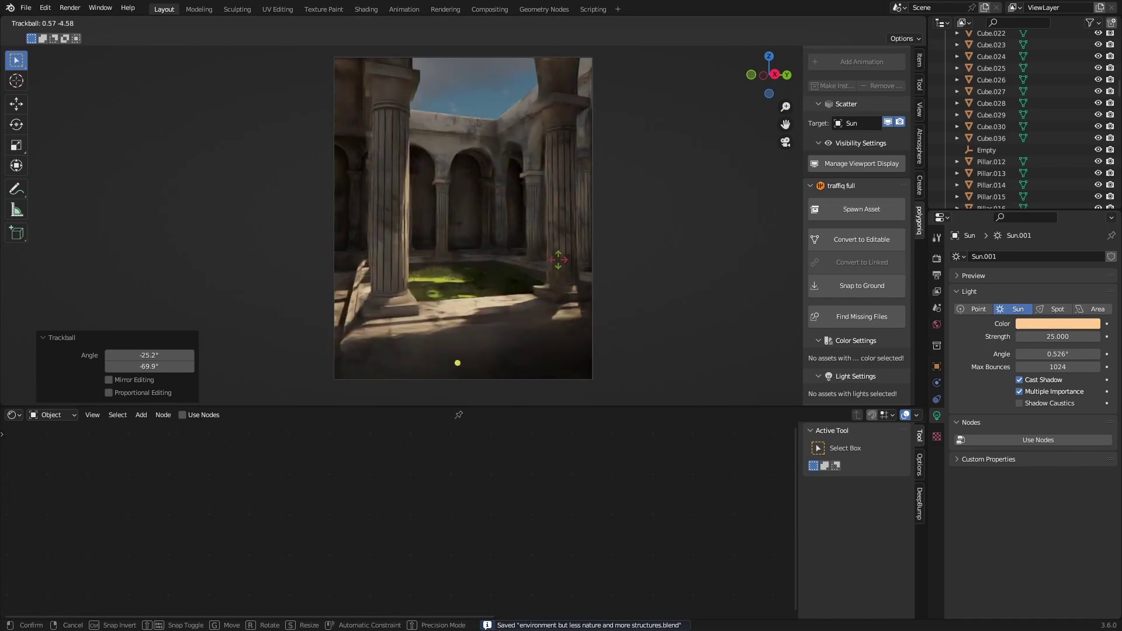
pyautogui.click(668, 292)
pyautogui.press('r')
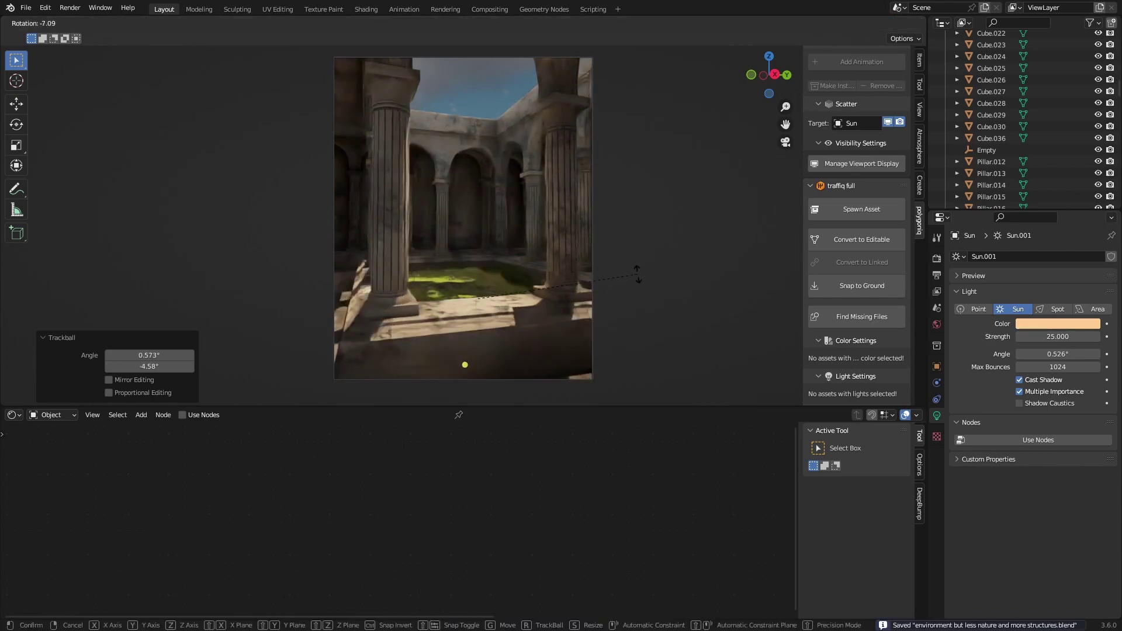
pyautogui.click(635, 279)
pyautogui.press('r')
pyautogui.press('r')
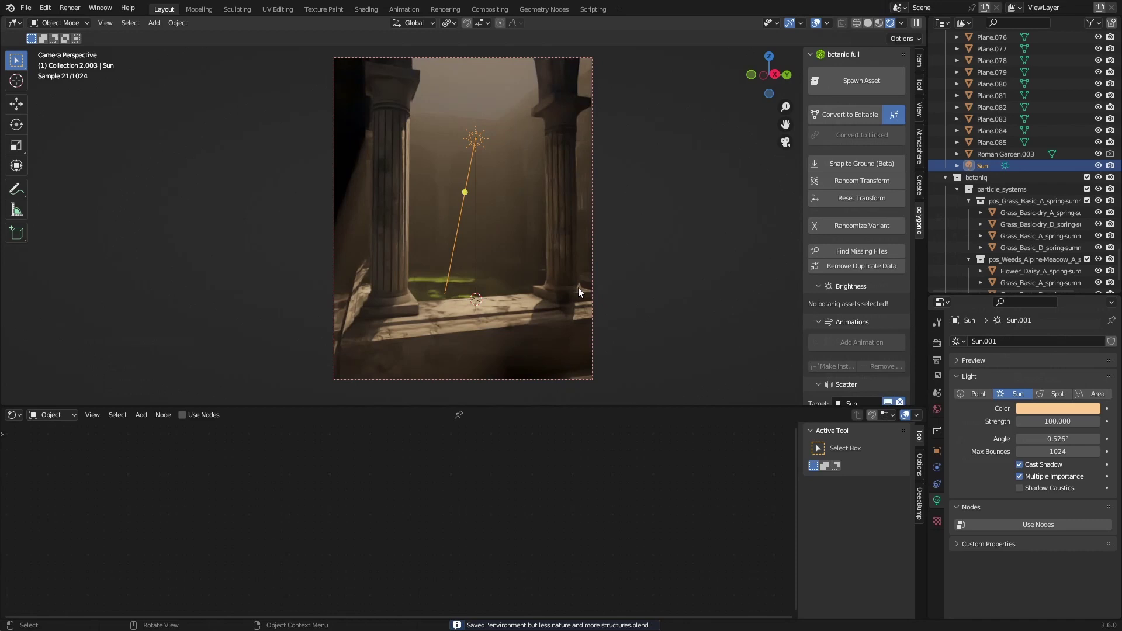
# - Tint the Volume Scatter colour of the Fog material on the volume cube warm orange, and reselect the sun light
pyautogui.click(492, 135)
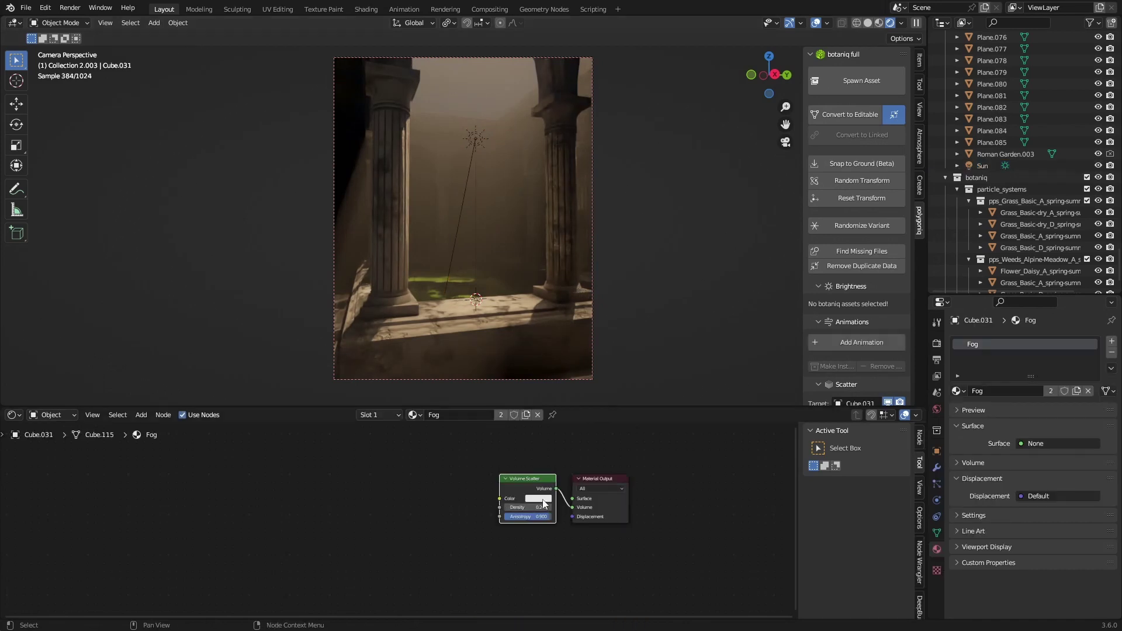
pyautogui.click(542, 503)
pyautogui.moveTo(594, 396)
pyautogui.mouseDown()
pyautogui.moveTo(594, 384)
pyautogui.moveTo(564, 405)
pyautogui.mouseUp()
pyautogui.click(472, 143)
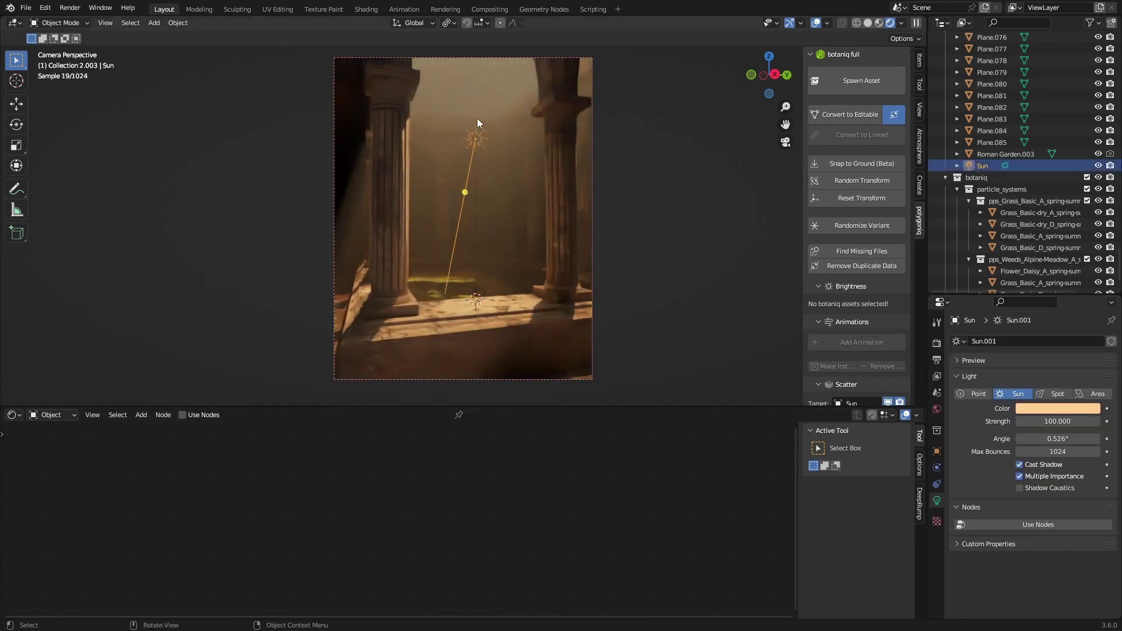
pyautogui.click(477, 119)
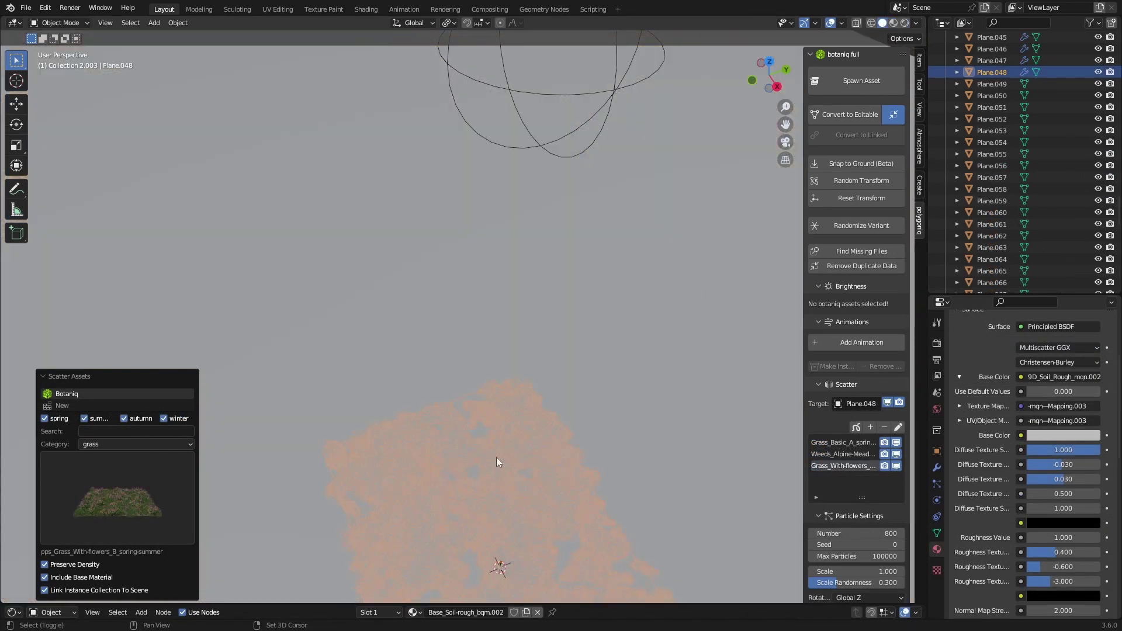
# - Move the grass-covered ground plane by 0.1172 m in X, -0.24011 m in Y and -0.13854 m in Z
pyautogui.scroll(-6, 515, 450)
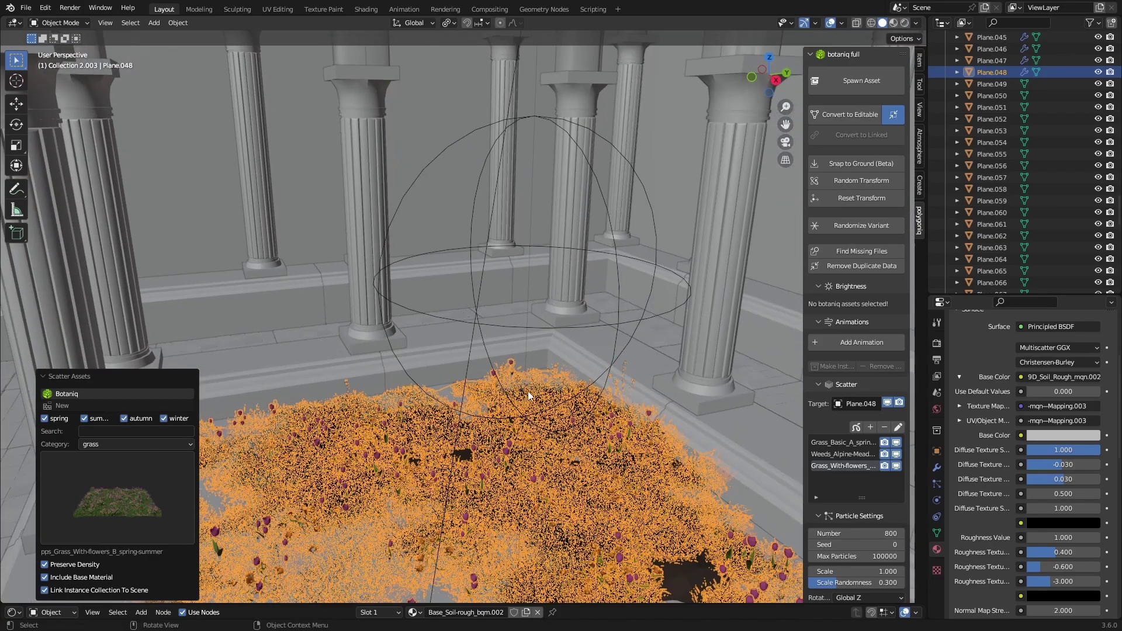
pyautogui.moveTo(520, 461); pyautogui.dragTo(485, 485, button='middle')
pyautogui.press('g')
pyautogui.click(473, 461)
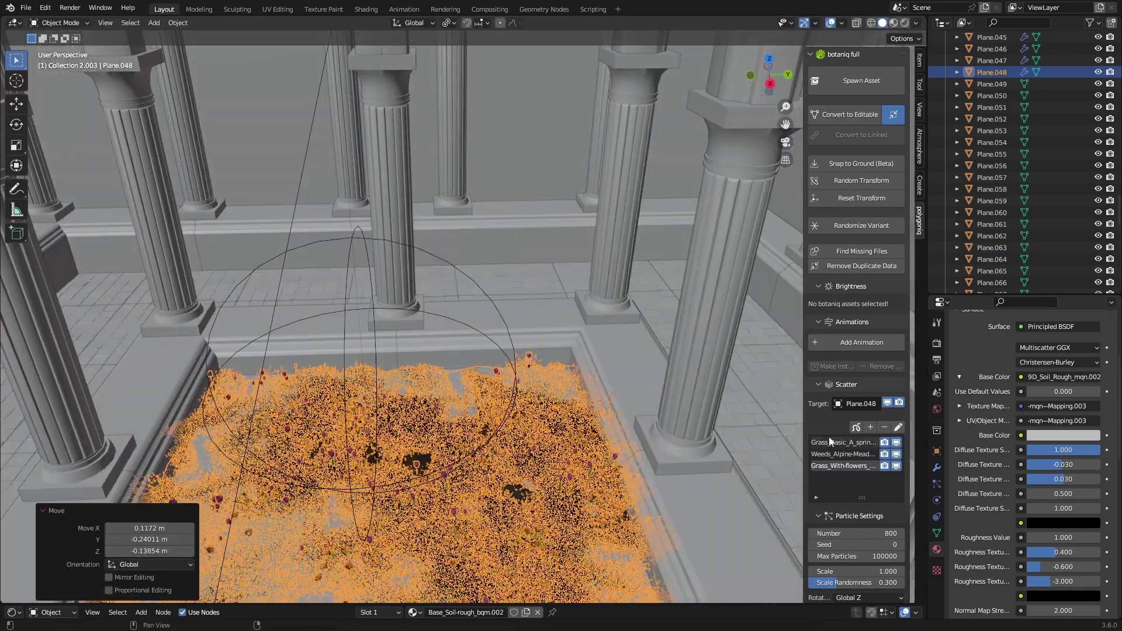
# - Spawn a botaniq Populus tremuloides summer tree in the courtyard, hide the viewport overlays and save the file
pyautogui.click(840, 79)
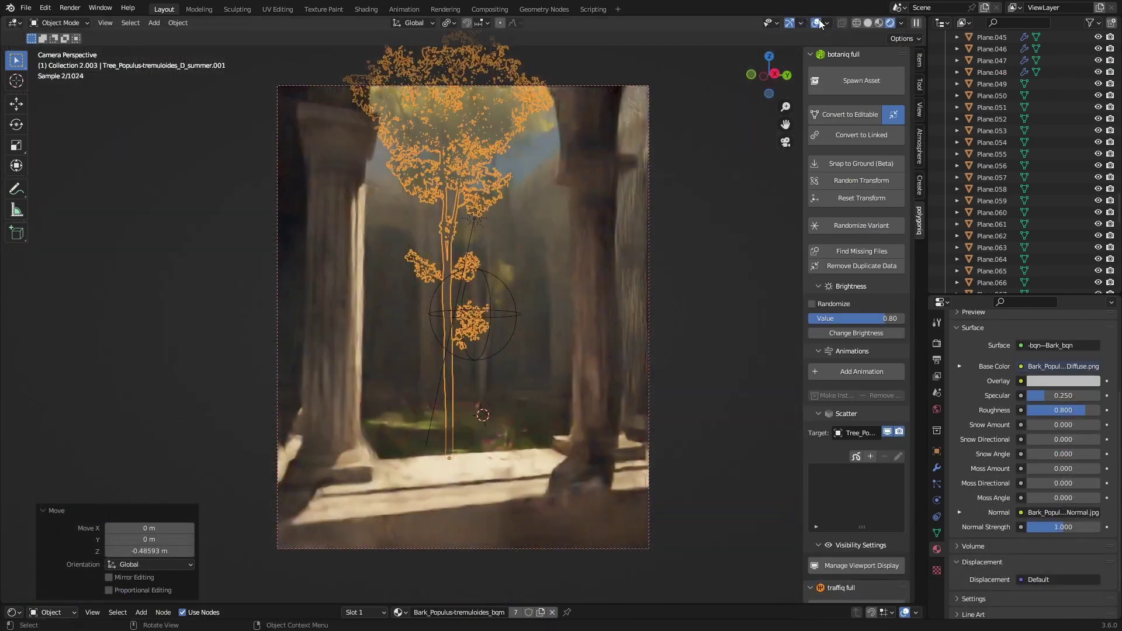
pyautogui.click(818, 23)
pyautogui.hotkey('ctrl', 's')
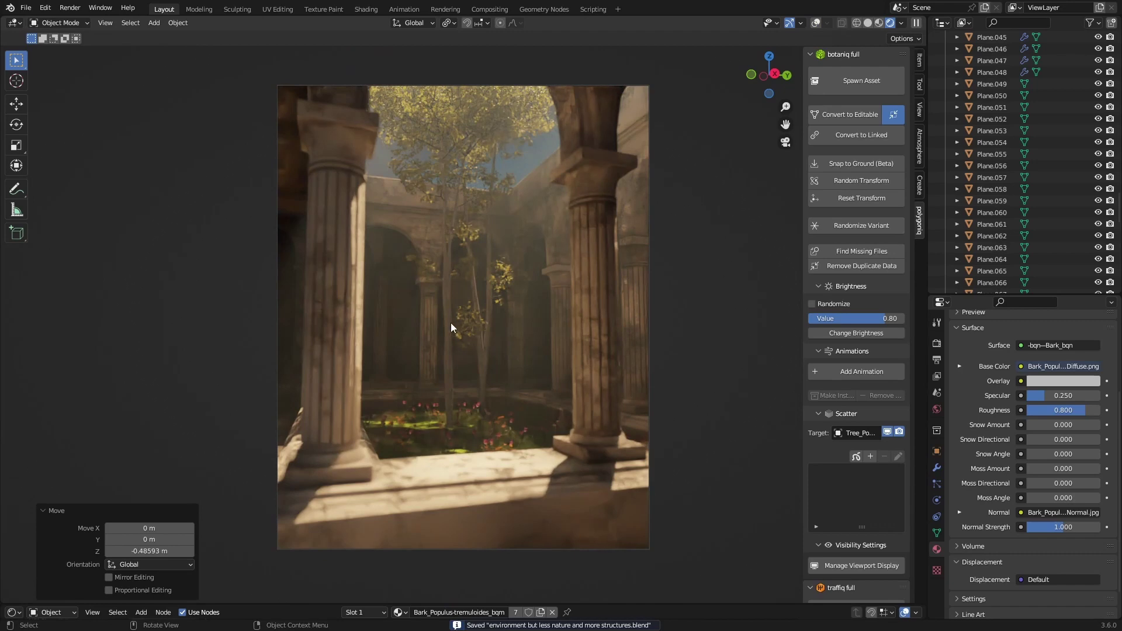
# - Rotate the tree about the Z axis by 32.7° and then by -20.1°
pyautogui.press('r')
pyautogui.press('z')
pyautogui.click(552, 283)
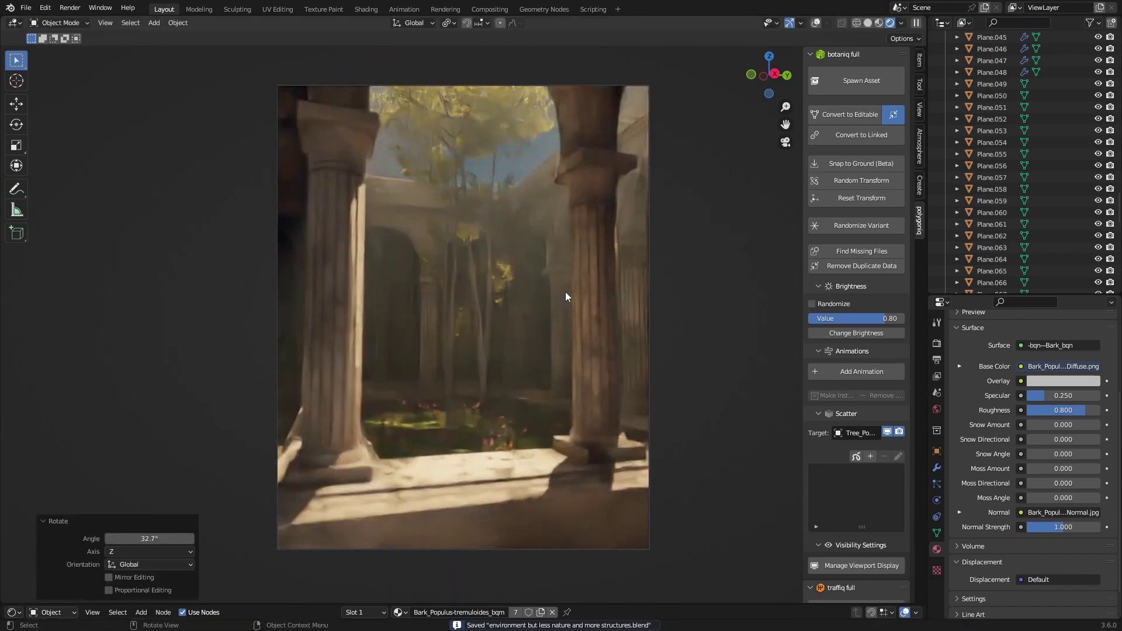
pyautogui.press('r')
pyautogui.press('z')
pyautogui.click(585, 349)
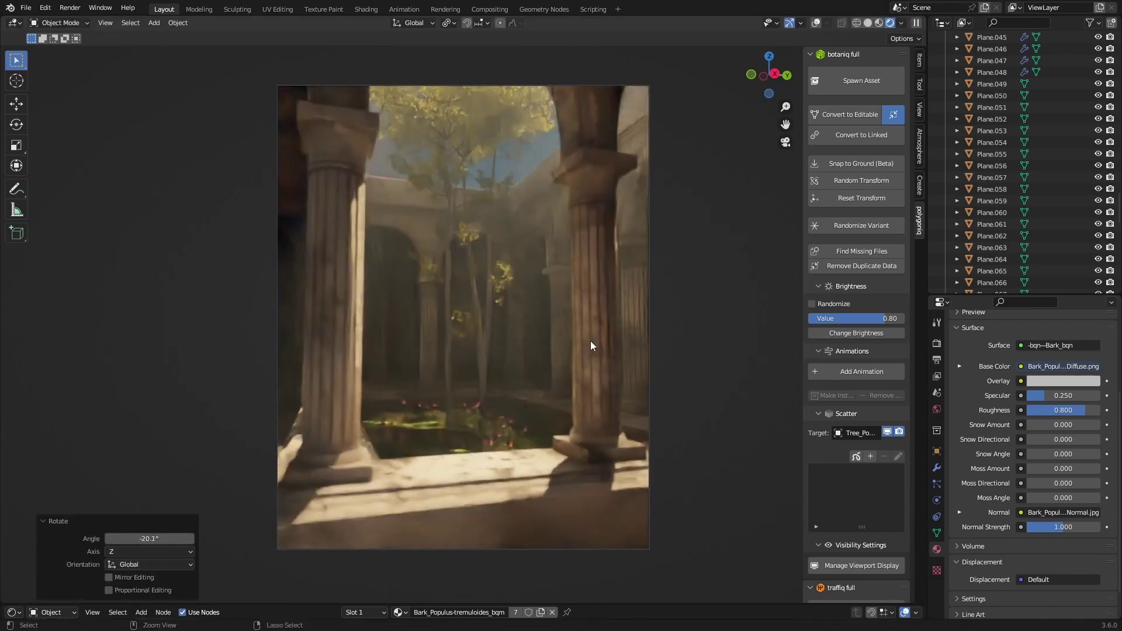
# - Save the file, and rescale the tree uniformly, finishing with a factor of 1.107
pyautogui.hotkey('ctrl', 's')
pyautogui.press('s')
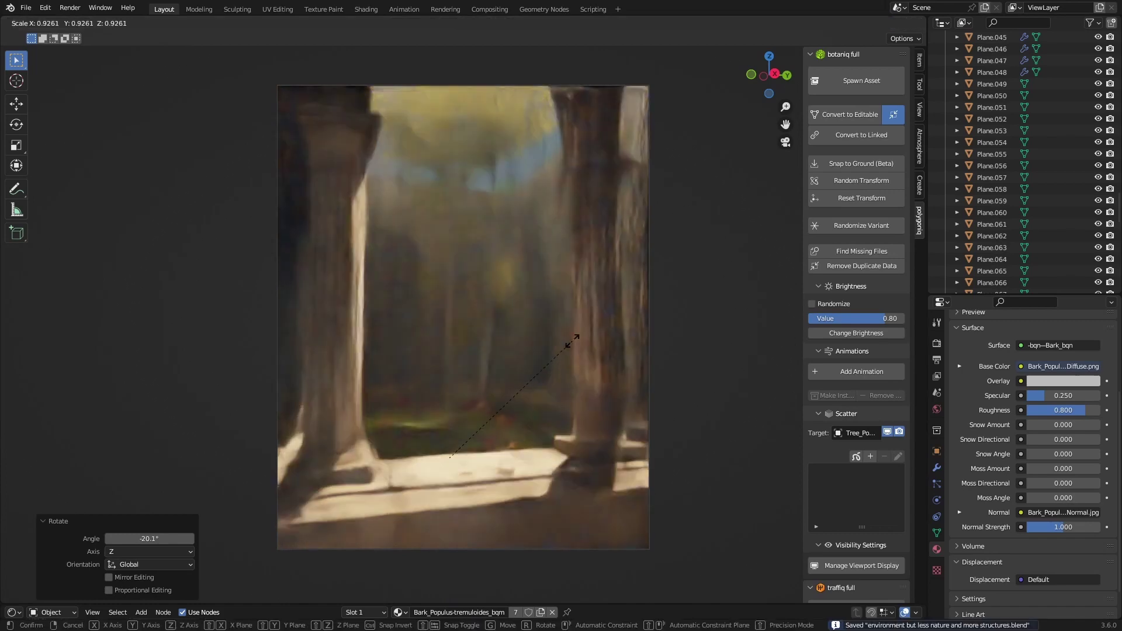
pyautogui.click(576, 345)
pyautogui.press('s')
pyautogui.click(604, 339)
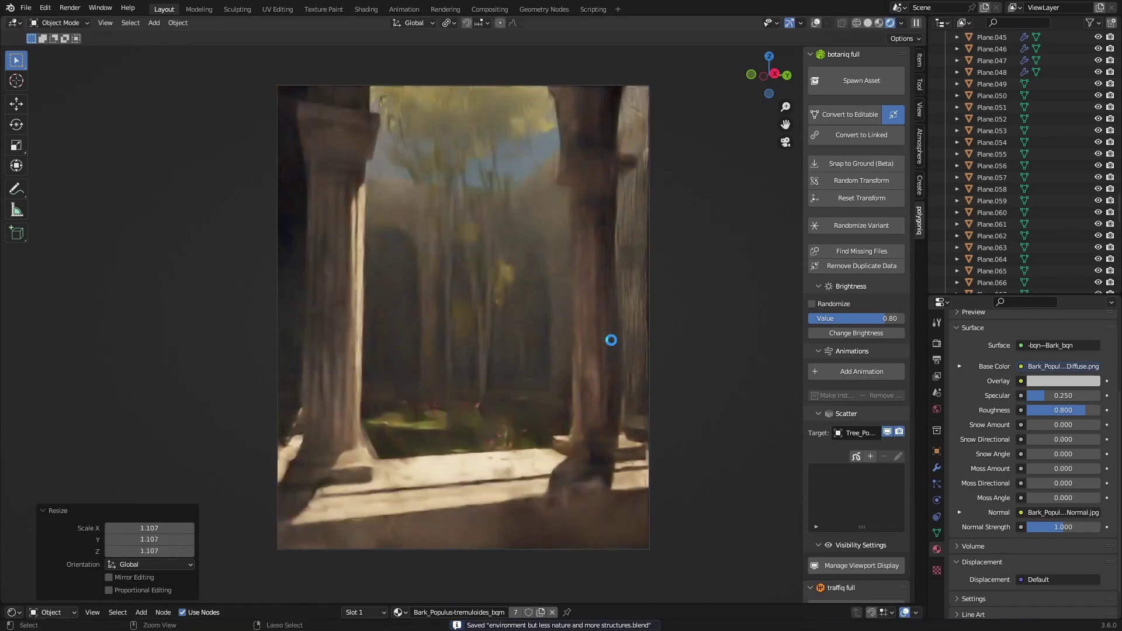
# - Rotate the tree -4.27° in the camera view and move it 0.05924 m in X, 0.15843 m in Y and 0.11743 m in Z
pyautogui.press('r')
pyautogui.click(614, 301)
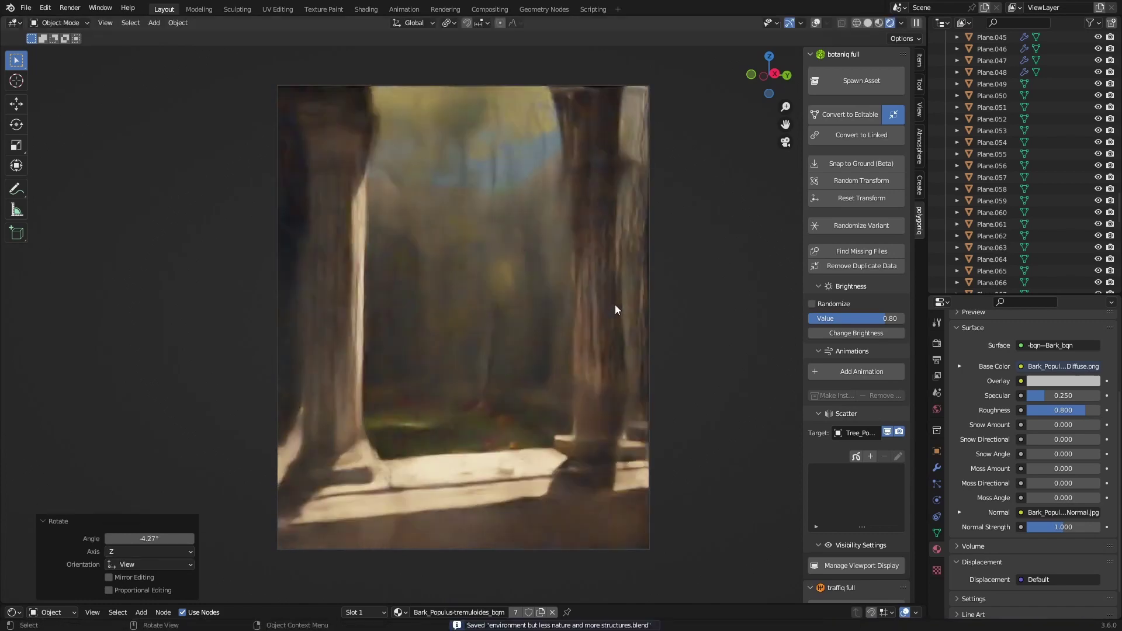
pyautogui.press('g')
pyautogui.click(640, 343)
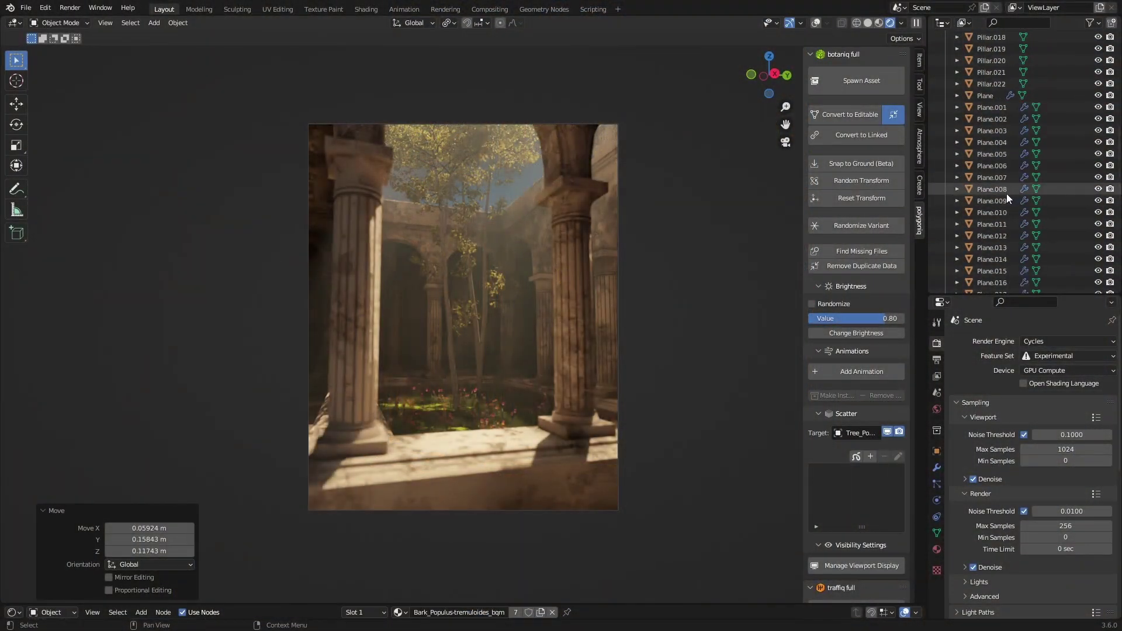
# - Collapse the botaniq collection in the scene's object list and save the file
pyautogui.scroll(10, 1007, 194)
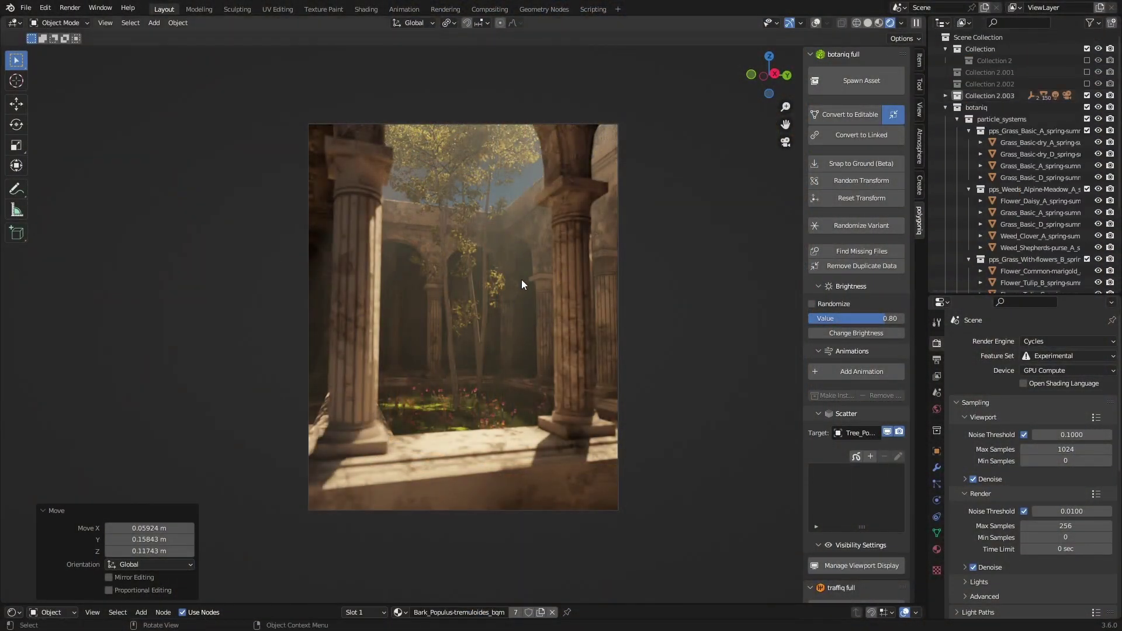
pyautogui.click(945, 107)
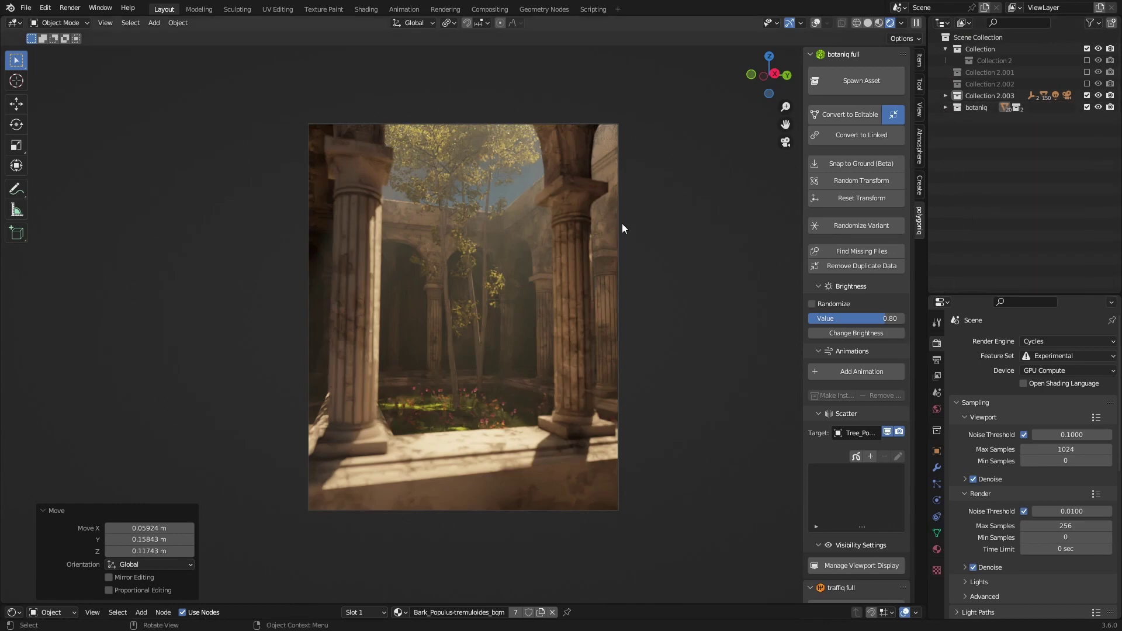
pyautogui.hotkey('ctrl', 's')
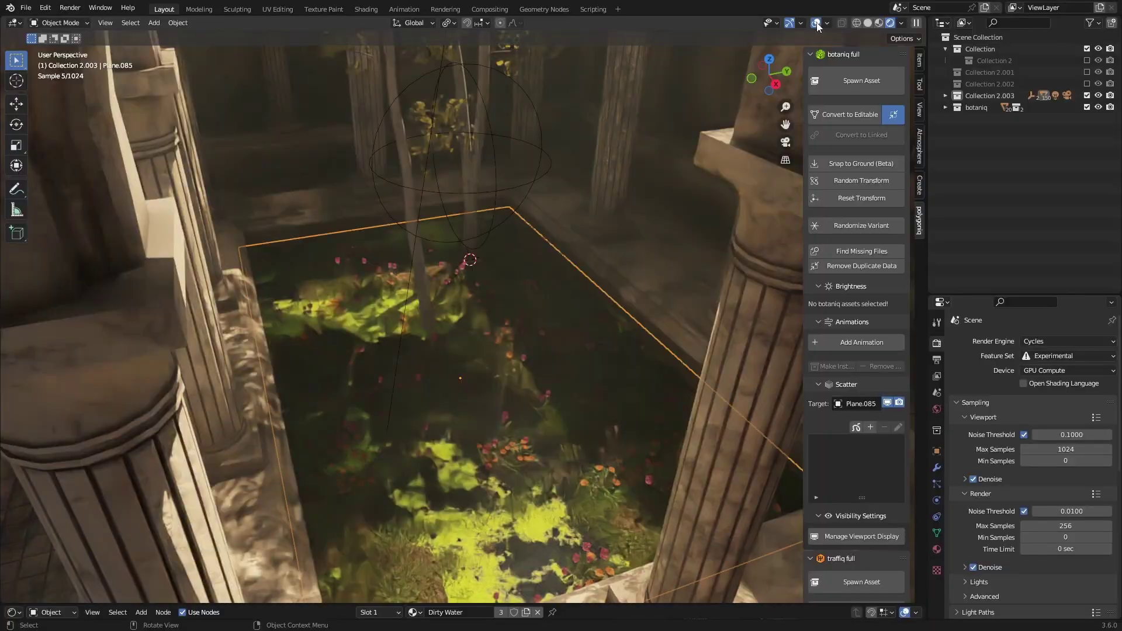
# - Delete the ground plane that carries the scattered grass and flowers
pyautogui.scroll(3, 503, 294)
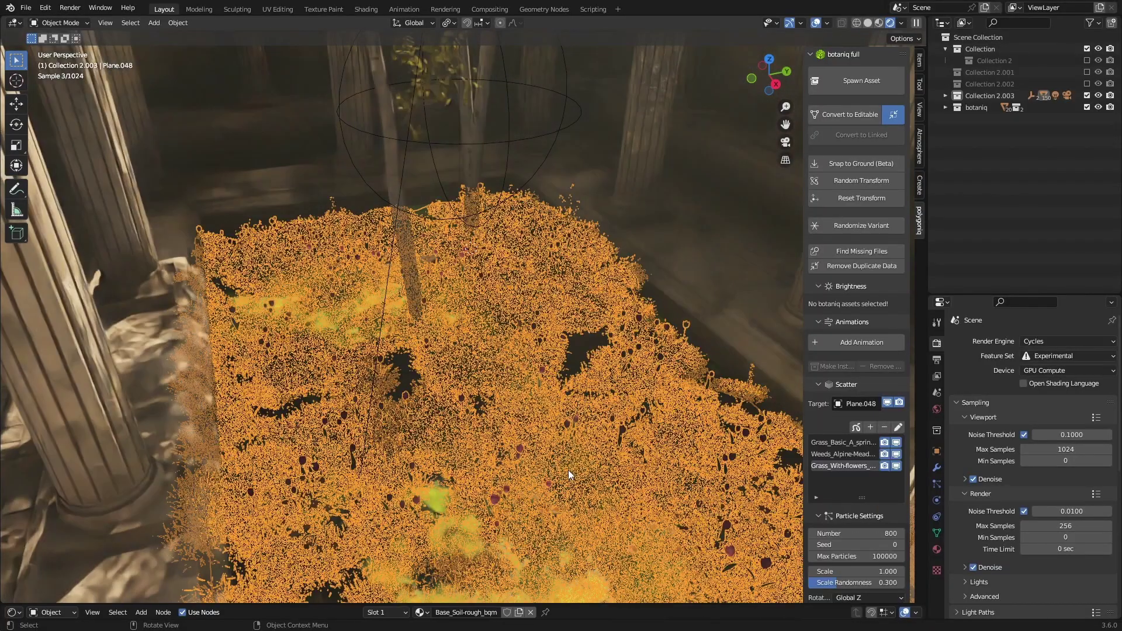
pyautogui.press('x')
pyautogui.click(568, 470)
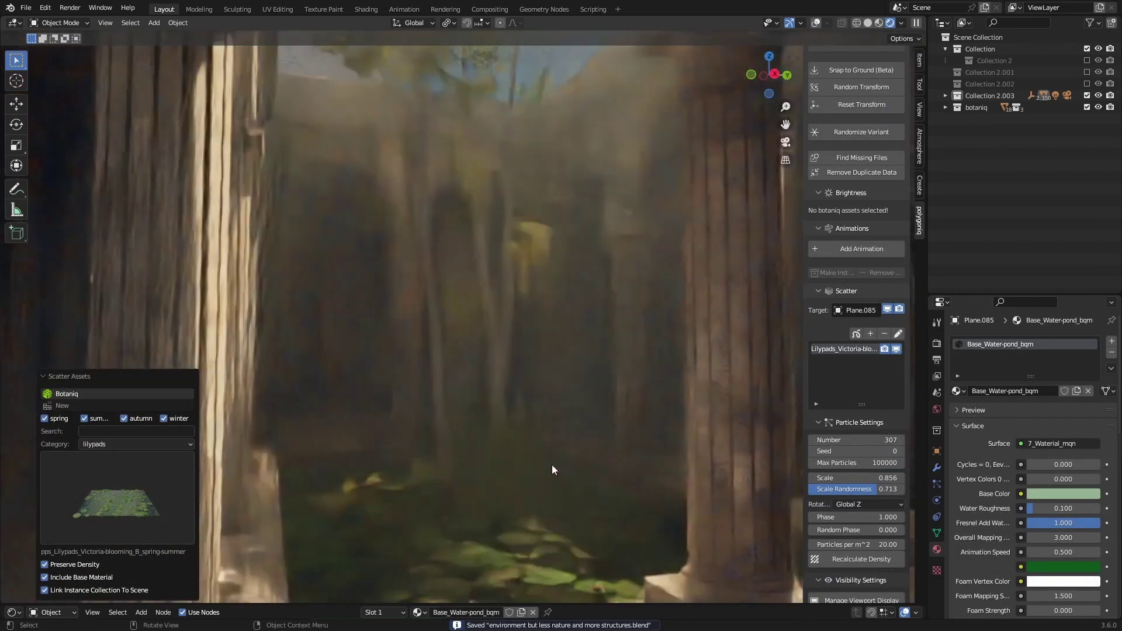
# - Frame the lily pond between the pillars from a new angle and show it in the camera view
pyautogui.moveTo(552, 465); pyautogui.dragTo(559, 525, button='middle')
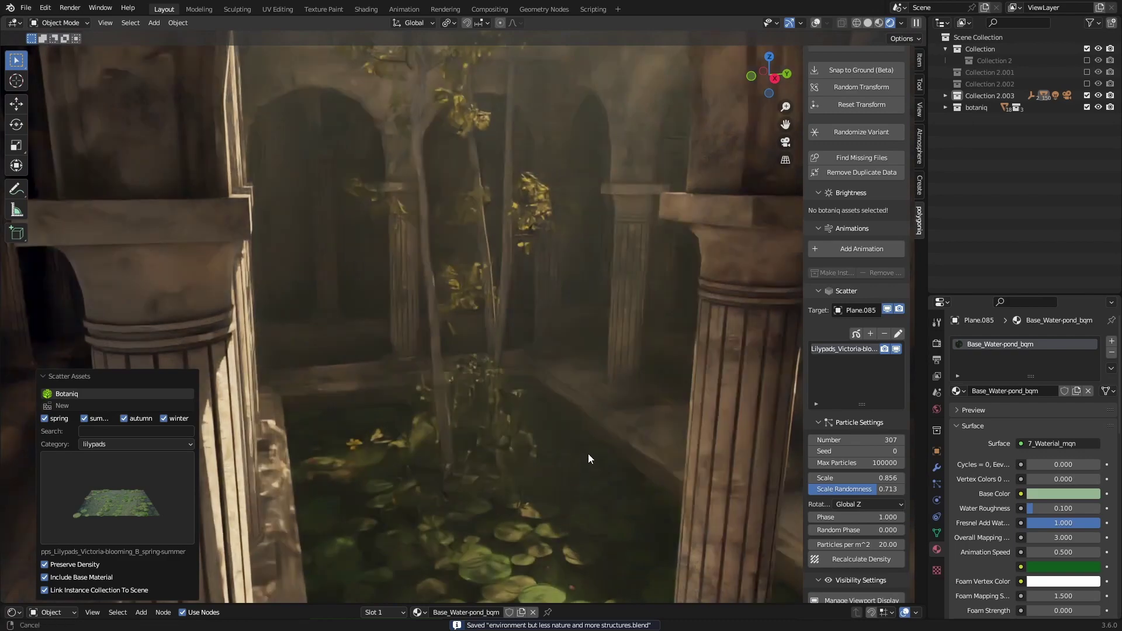
pyautogui.scroll(-3, 588, 453)
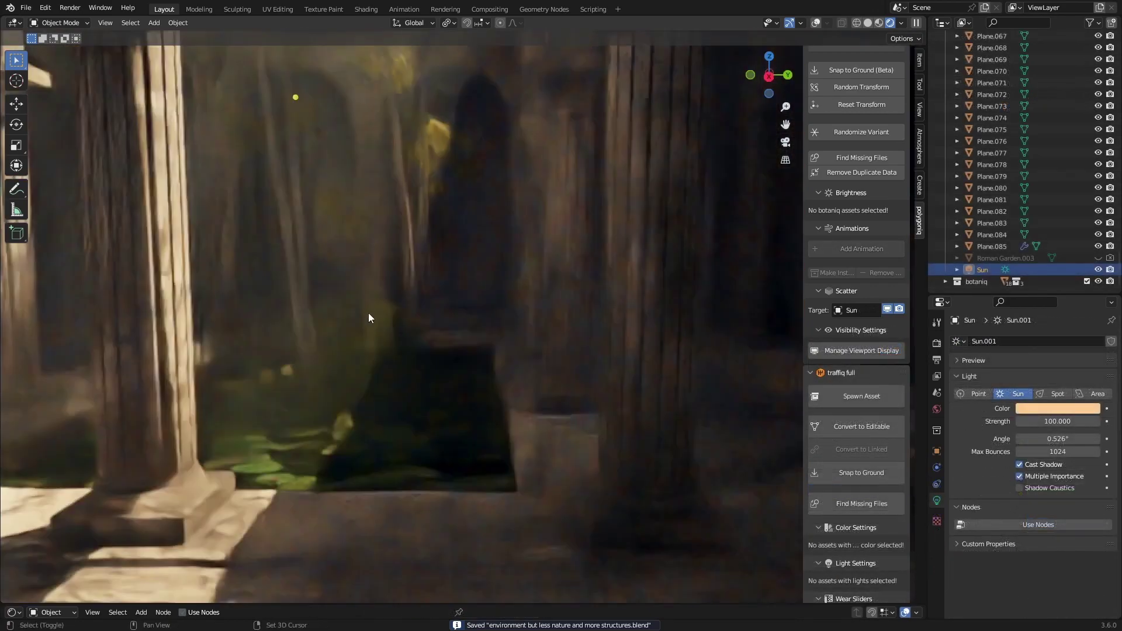
pyautogui.moveTo(369, 313); pyautogui.dragTo(457, 379, button='middle')
pyautogui.press('KP_0')
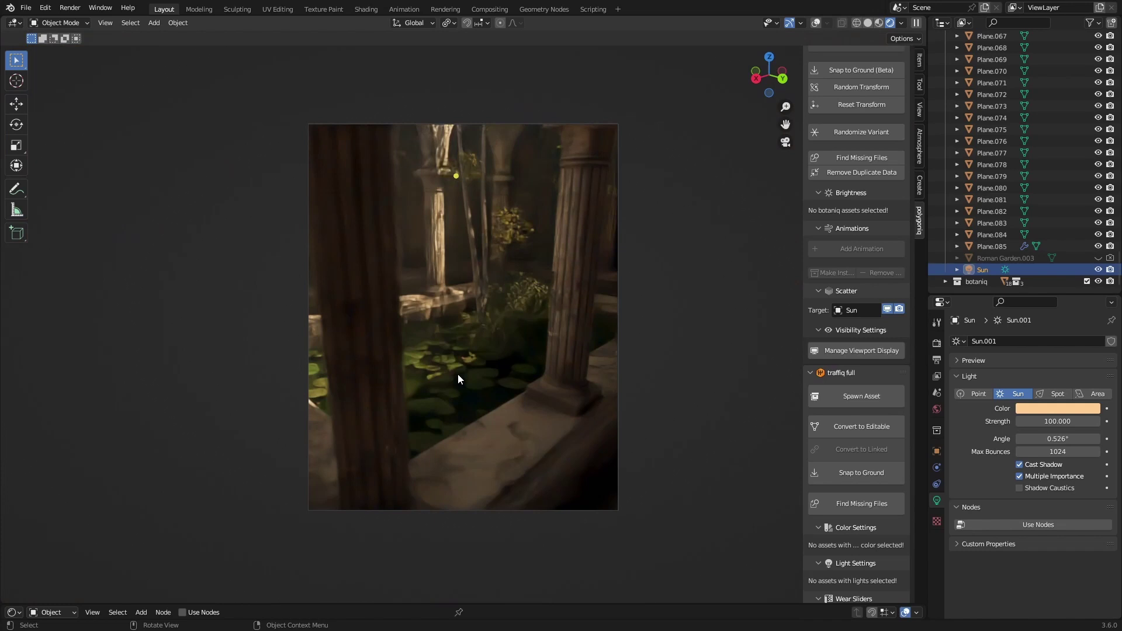
pyautogui.scroll(15, 989, 242)
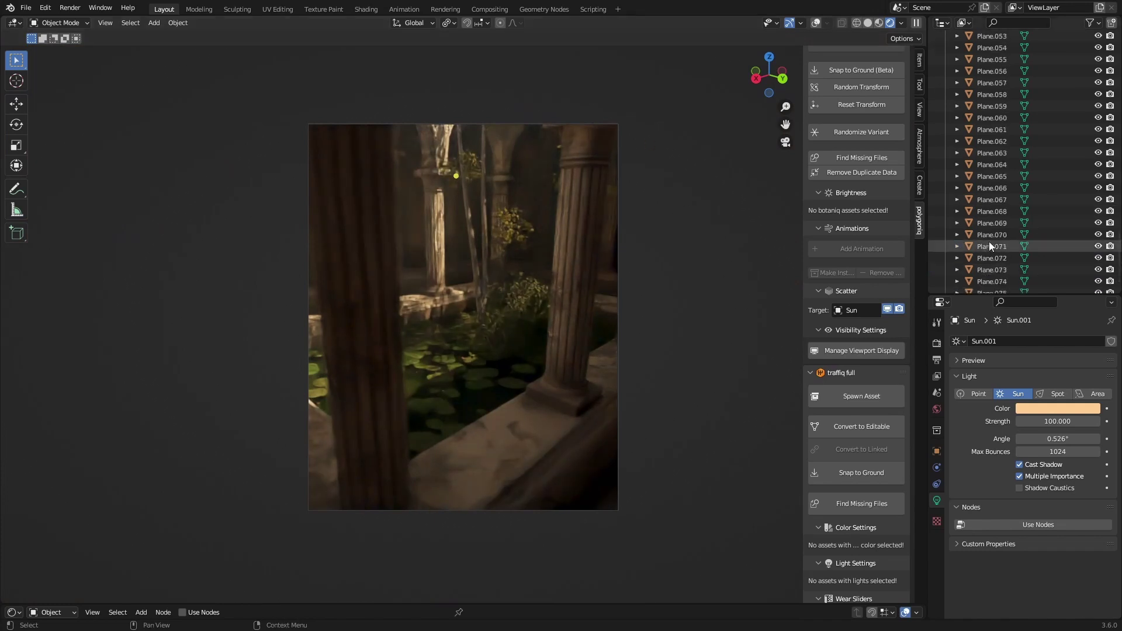
pyautogui.scroll(15, 988, 242)
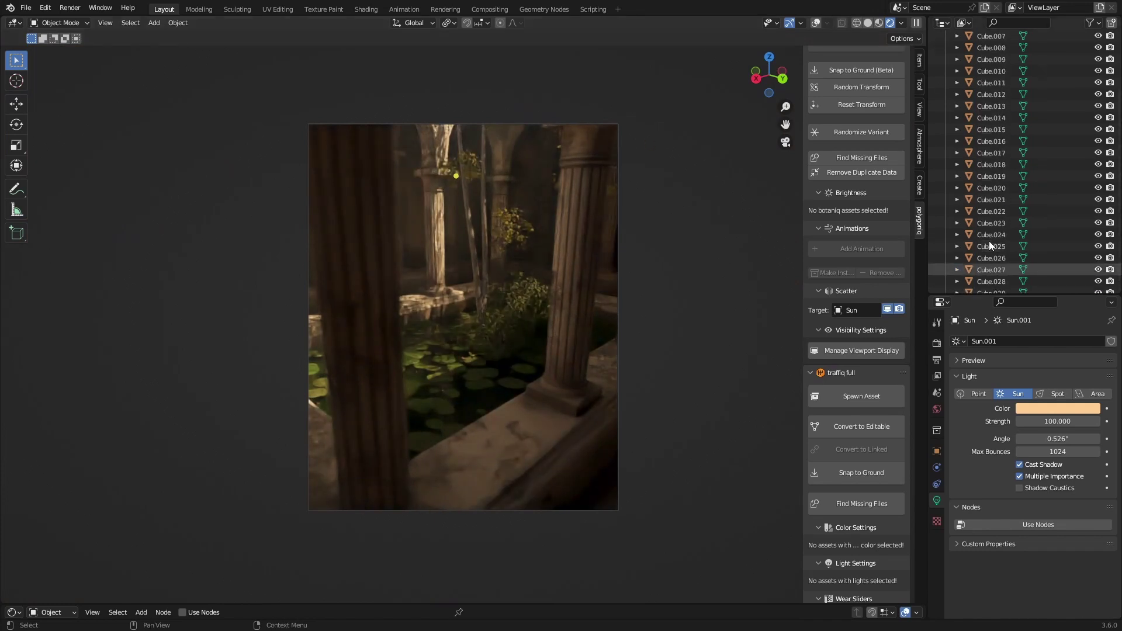
pyautogui.click(989, 266)
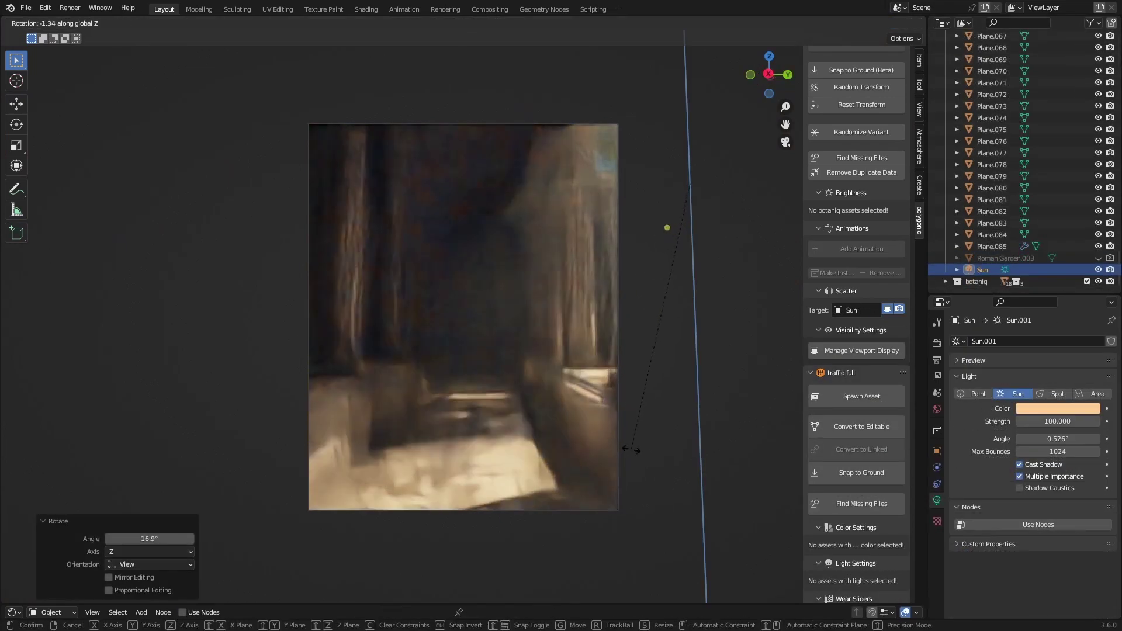
pyautogui.rightClick(616, 439)
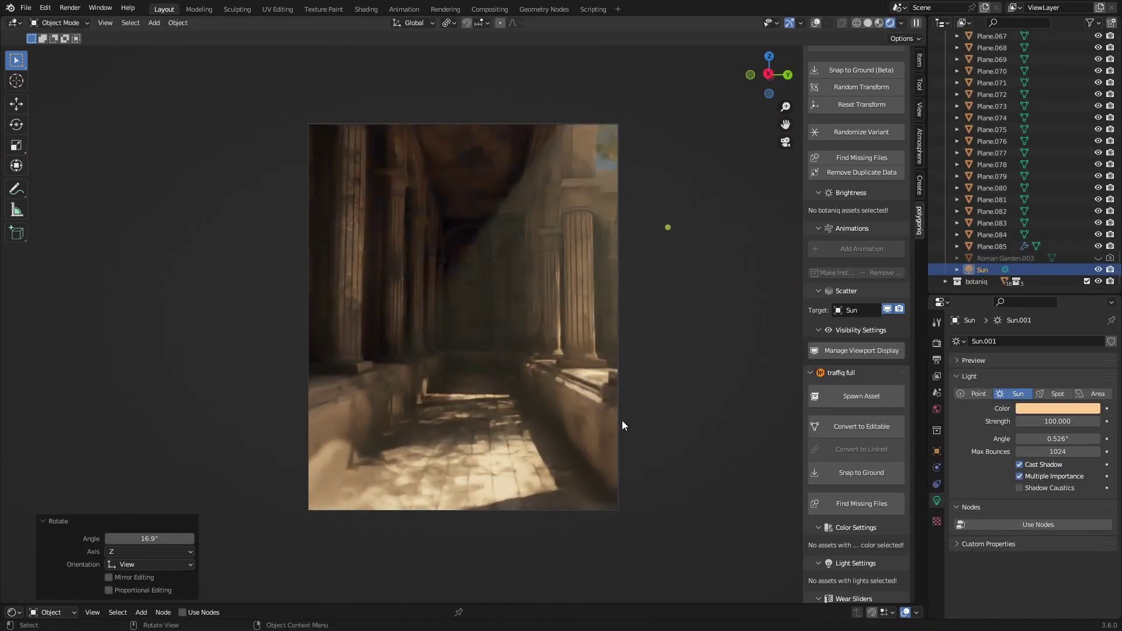
pyautogui.press('r')
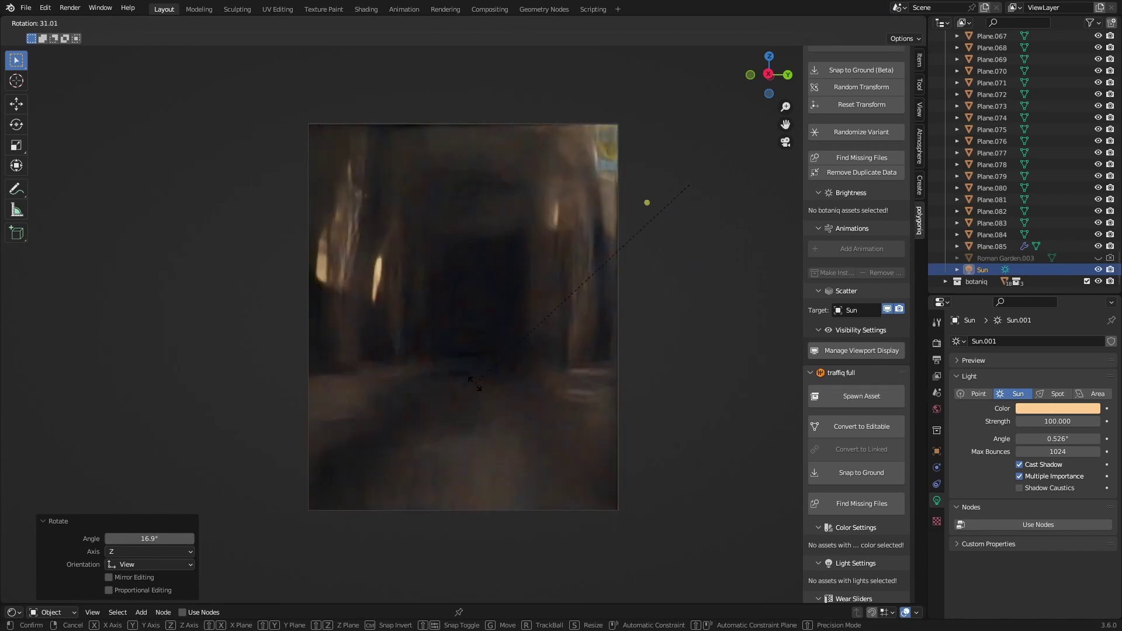
pyautogui.rightClick(573, 439)
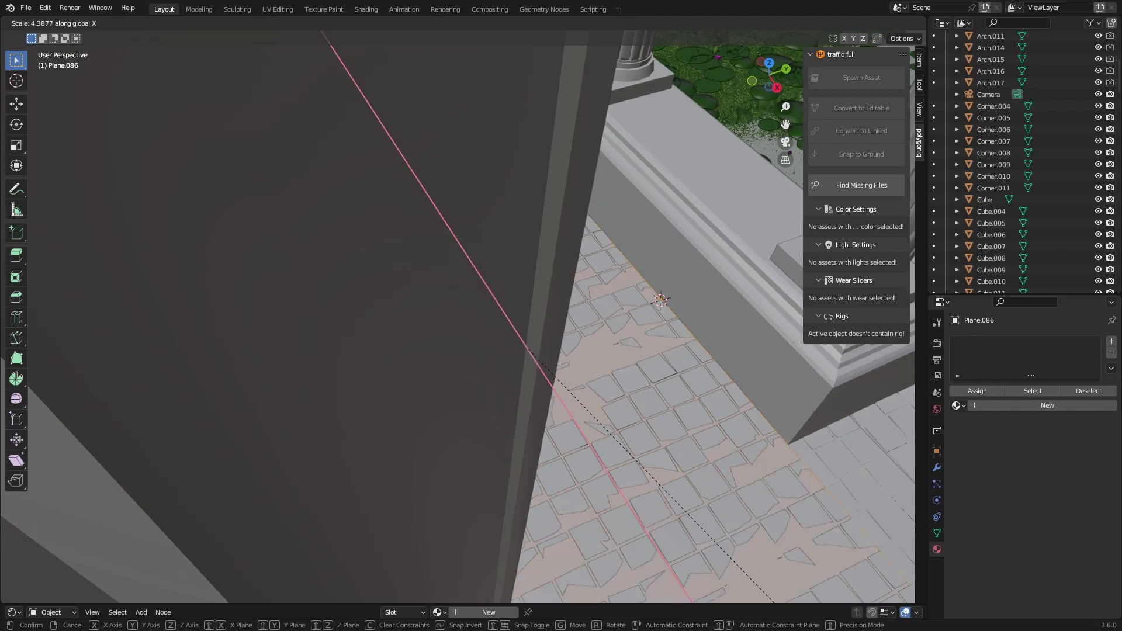
# - Scale the selected ground-strip geometry by 1.632 along X and raise wall-side vertices 0.021171 m in Z with proportional editing
pyautogui.click(644, 435)
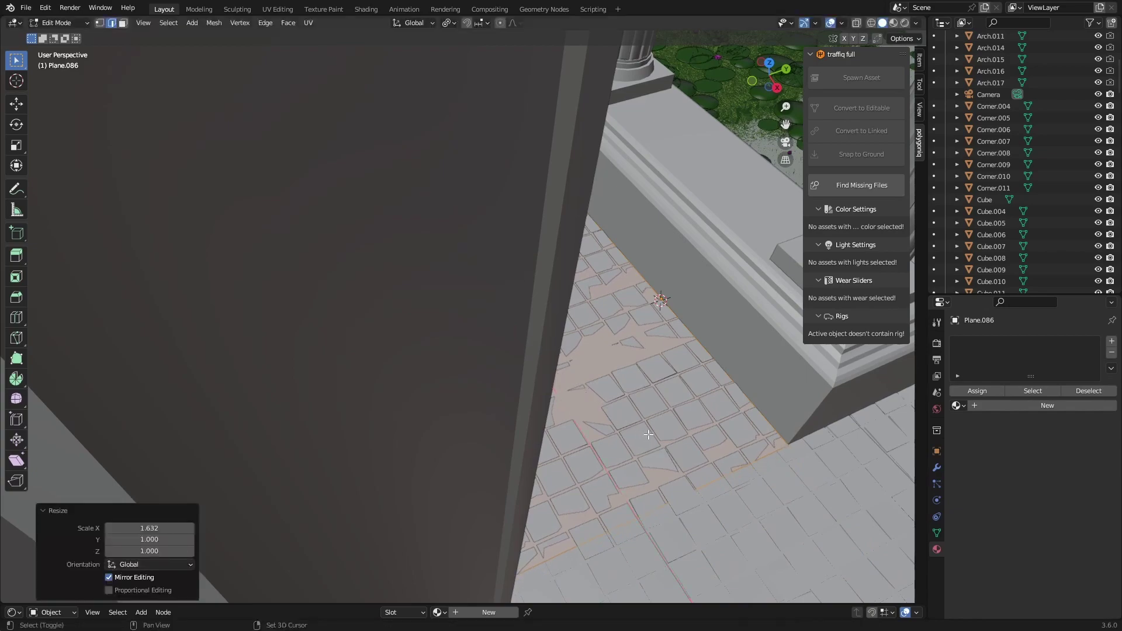
pyautogui.moveTo(644, 435); pyautogui.dragTo(468, 404, button='middle')
pyautogui.click(456, 369)
pyautogui.moveTo(374, 356); pyautogui.dragTo(418, 356, button='middle')
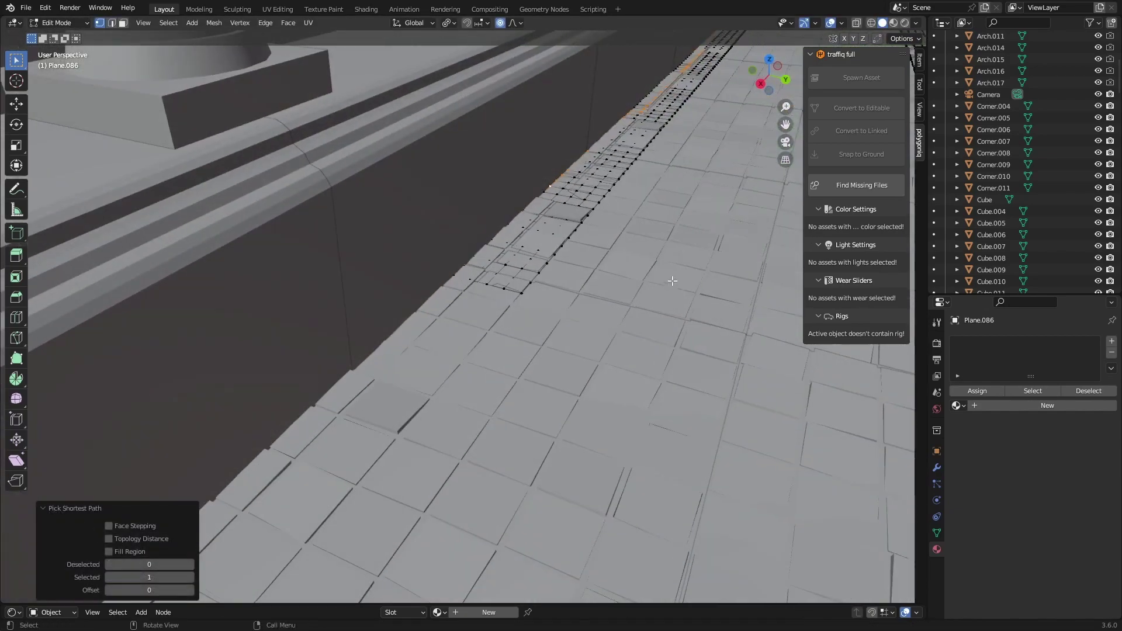
pyautogui.press('g')
pyautogui.press('z')
pyautogui.click(612, 336)
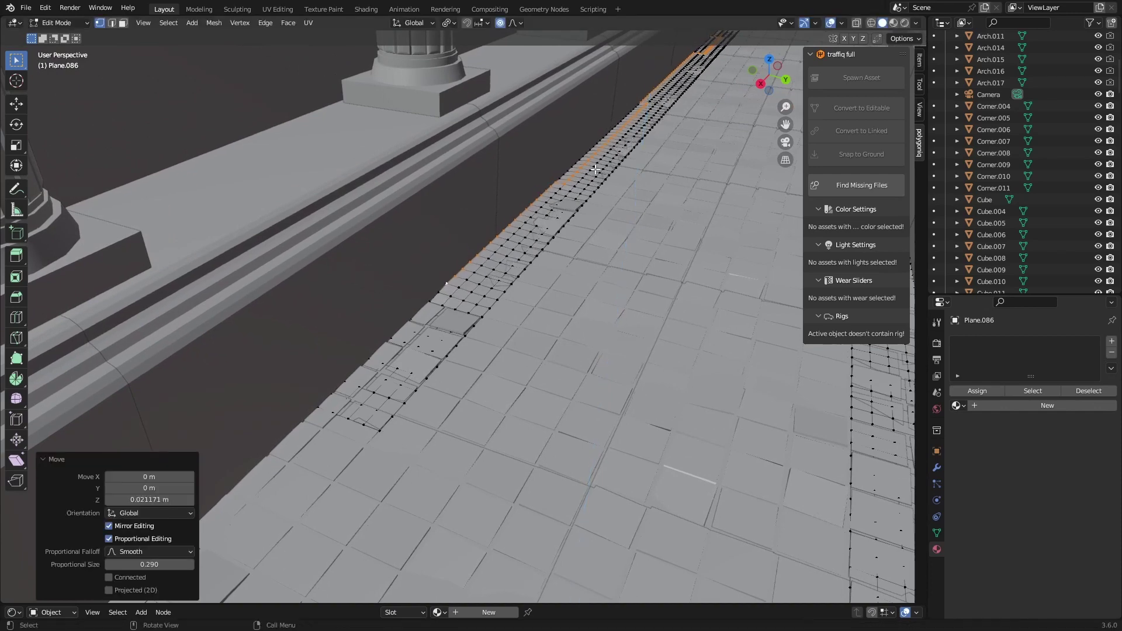
# - Adjust the height of further vertices along the left-hand ground strip with smooth proportional editing, and undo the last lowering
pyautogui.click(596, 174)
pyautogui.press('g')
pyautogui.press('z')
pyautogui.click(593, 186)
pyautogui.click(552, 209)
pyautogui.press('g')
pyautogui.press('z')
pyautogui.click(554, 220)
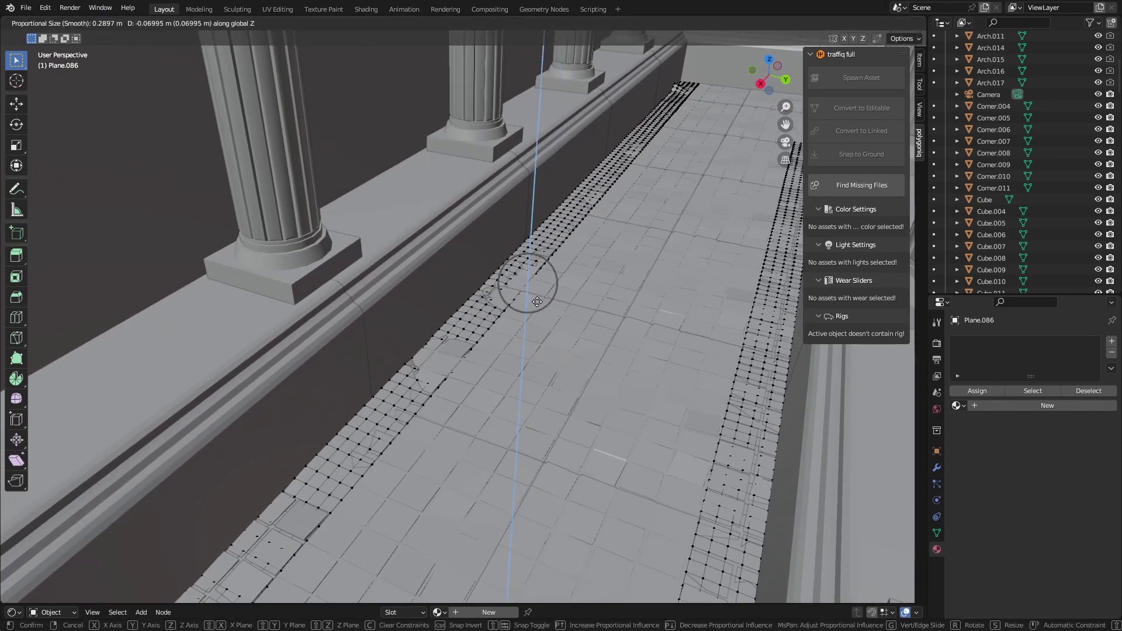
pyautogui.click(537, 301)
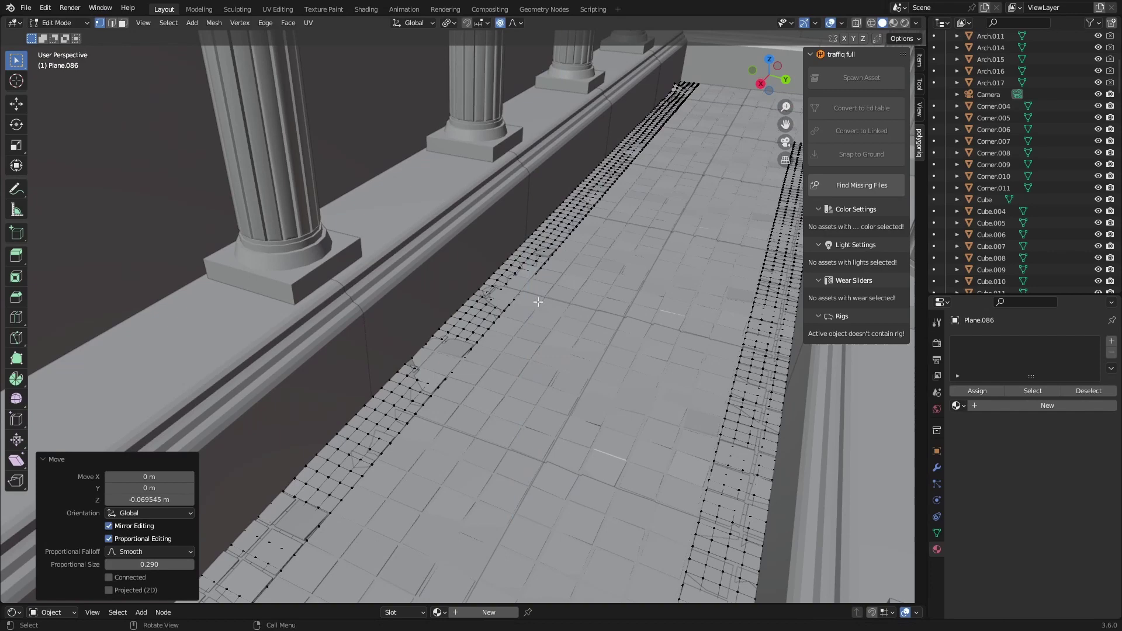
pyautogui.hotkey('ctrl', 'z')
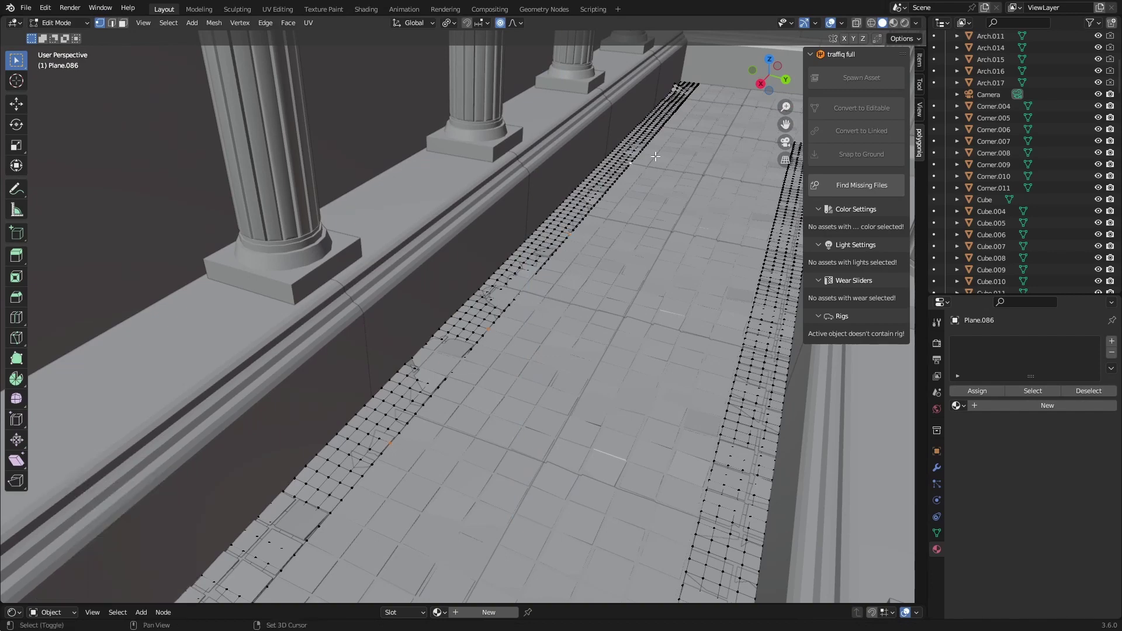
# - Lower scattered path-side vertices along the left-hand ground strip in Z with proportional editing, undoing one attempt before redoing it
pyautogui.press('g')
pyautogui.press('z')
pyautogui.click(655, 167)
pyautogui.click(579, 215)
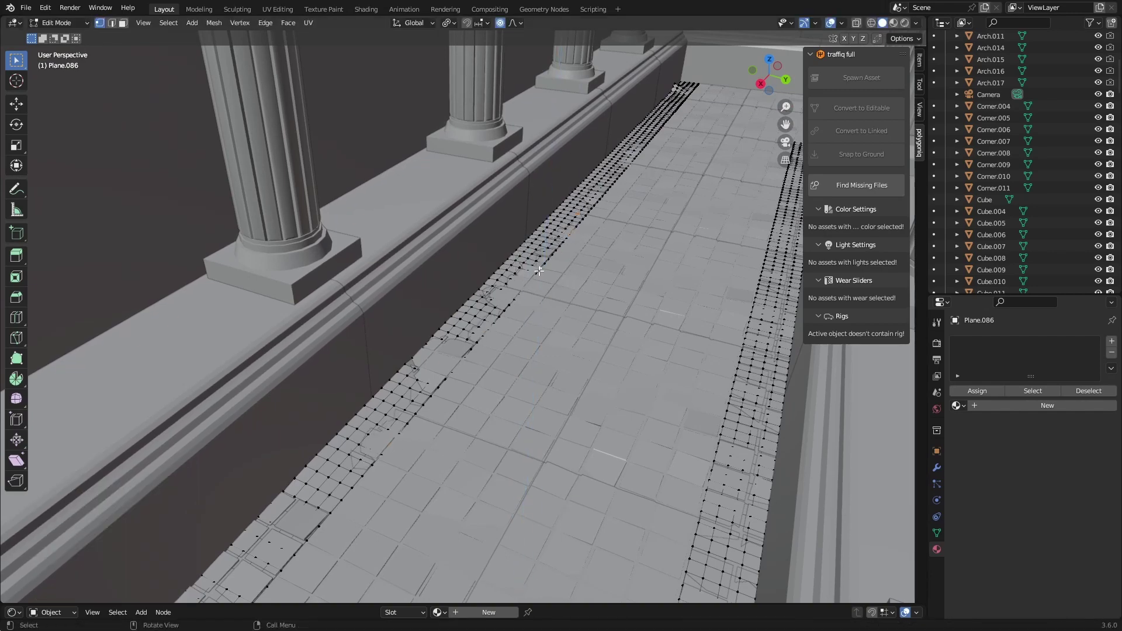
pyautogui.press('g')
pyautogui.press('z')
pyautogui.click(570, 232)
pyautogui.hotkey('ctrl', 'z')
pyautogui.press('g')
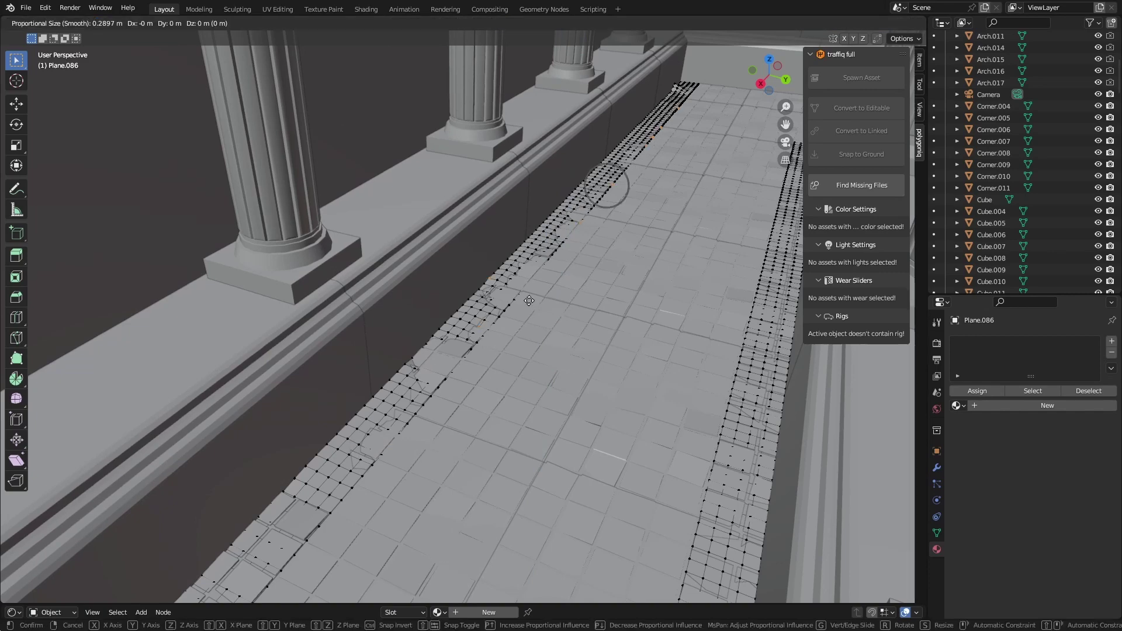
pyautogui.press('z')
pyautogui.click(527, 319)
pyautogui.press('Tab')
pyautogui.moveTo(549, 285); pyautogui.dragTo(528, 276, button='middle')
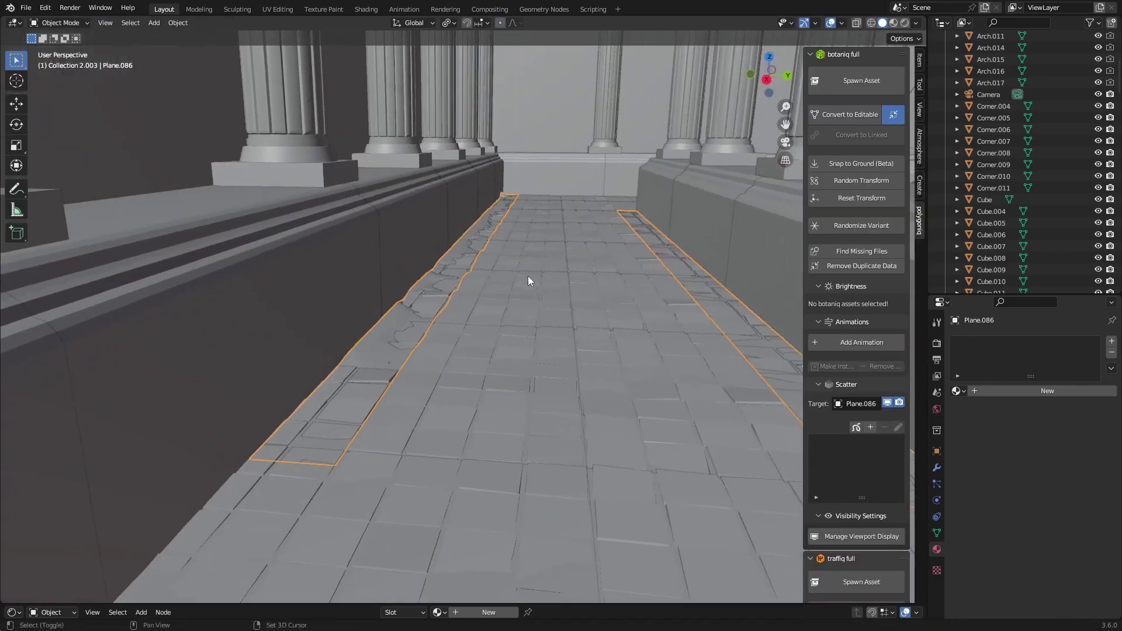
# - Raise two vertices near the front end of the left-hand ground strip in Z with proportional editing
pyautogui.press('Tab')
pyautogui.click(308, 417)
pyautogui.press('g')
pyautogui.press('z')
pyautogui.click(310, 406)
pyautogui.click(326, 381)
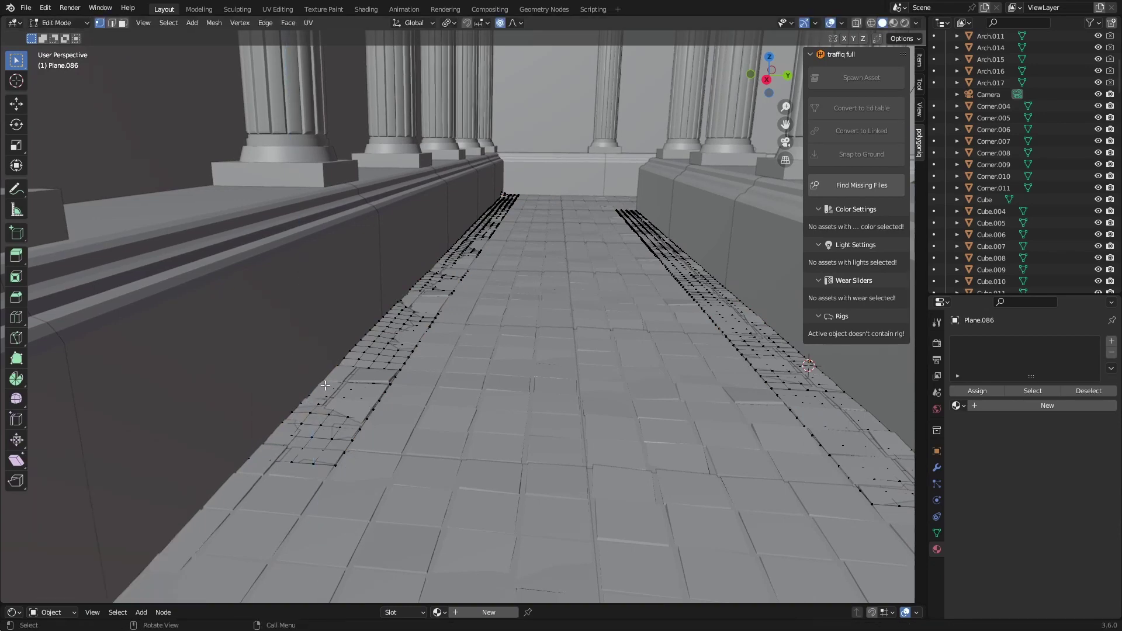
pyautogui.press('g')
pyautogui.press('z')
pyautogui.click(331, 369)
# - Leave mesh editing, return to the camera view, save the file and preview the colonnade rendered
pyautogui.press('Tab')
pyautogui.press('KP_0')
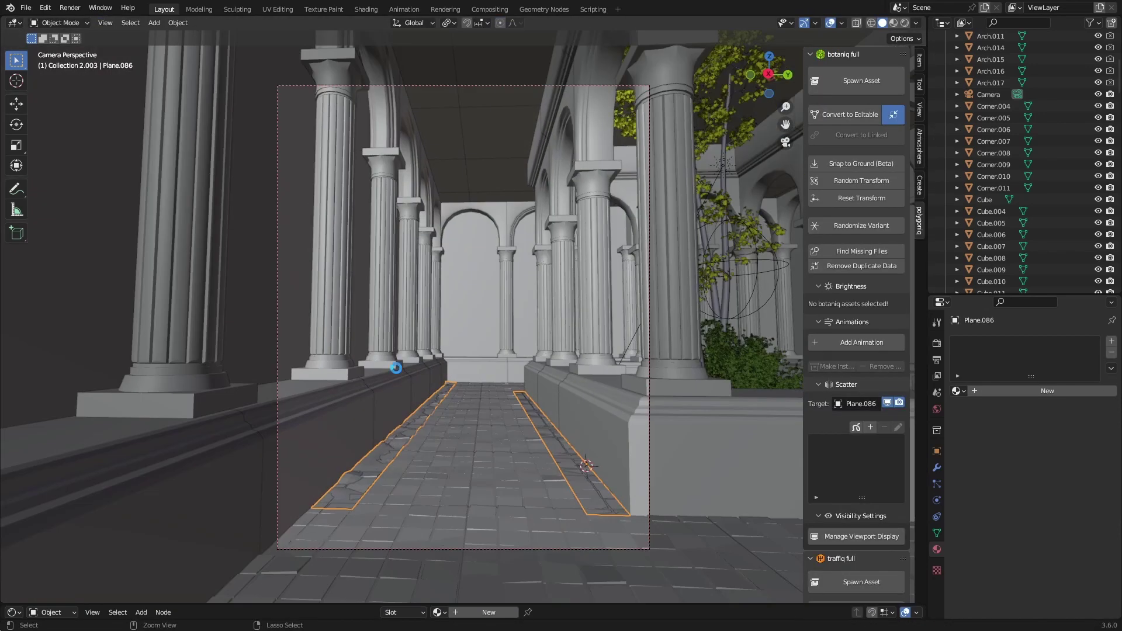
pyautogui.hotkey('ctrl', 's')
pyautogui.press('z')
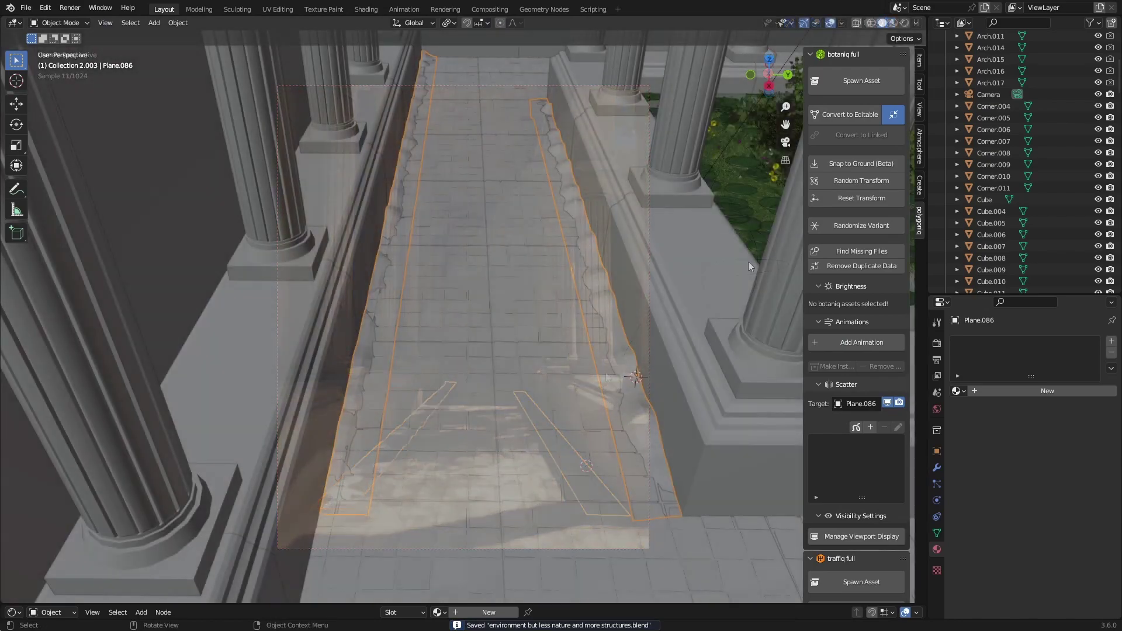
# - Link the Base_Soil-rough_bqm material from the grassy courtyard plane to the ground strips and return to the camera view
pyautogui.keyDown('shift'); pyautogui.moveTo(748, 261); pyautogui.dragTo(654, 226, button='middle'); pyautogui.keyUp('shift')
pyautogui.click(596, 182)
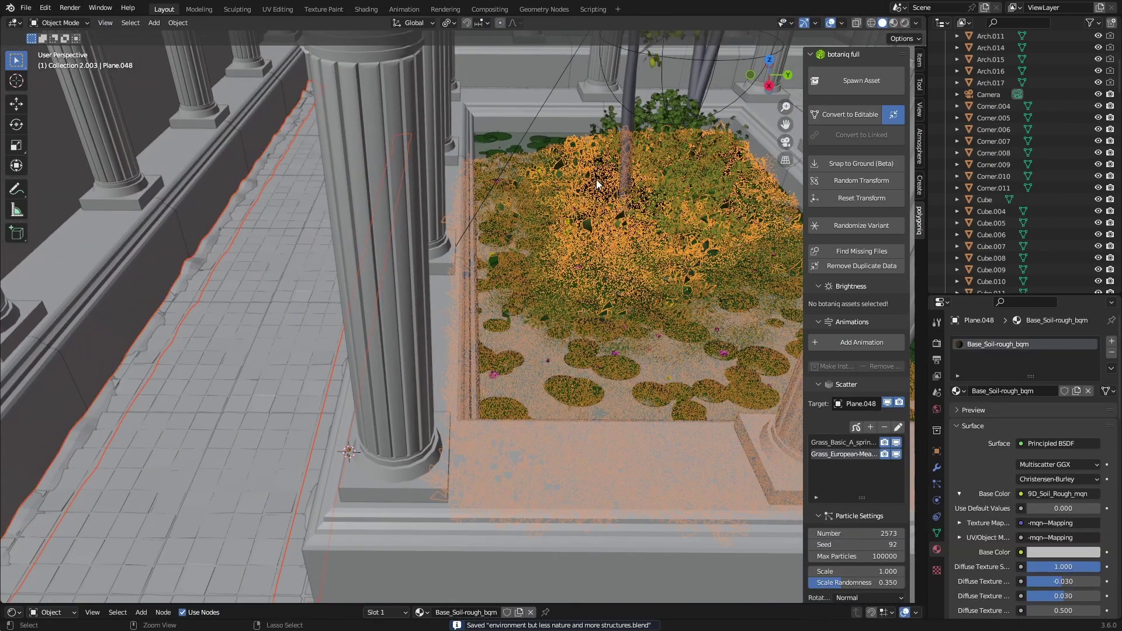
pyautogui.hotkey('ctrl', 'l')
pyautogui.click(596, 180)
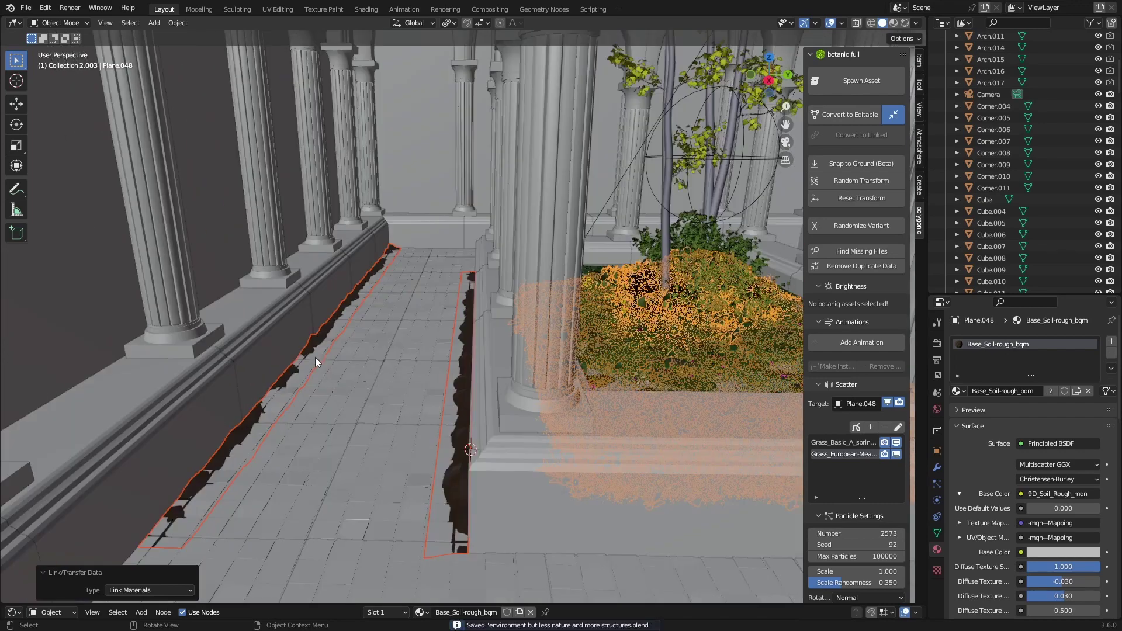
pyautogui.press('KP_0')
# - Extrude the front end of the right-hand soil strip 0.093558 m along X
pyautogui.click(615, 492)
pyautogui.press('Tab')
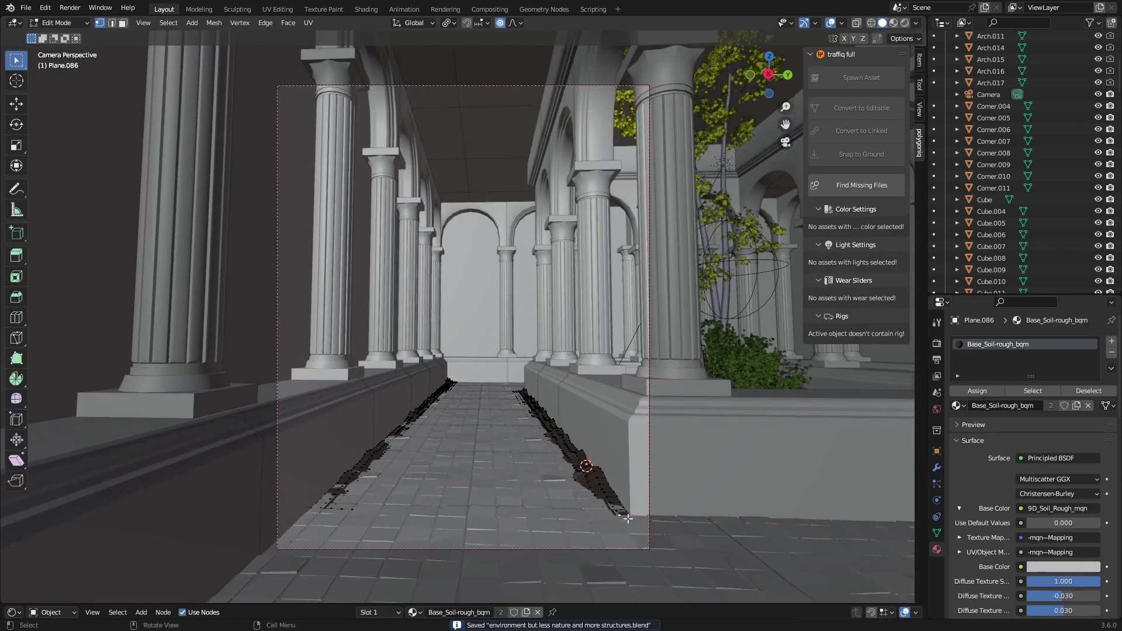
pyautogui.press('g')
pyautogui.press('x')
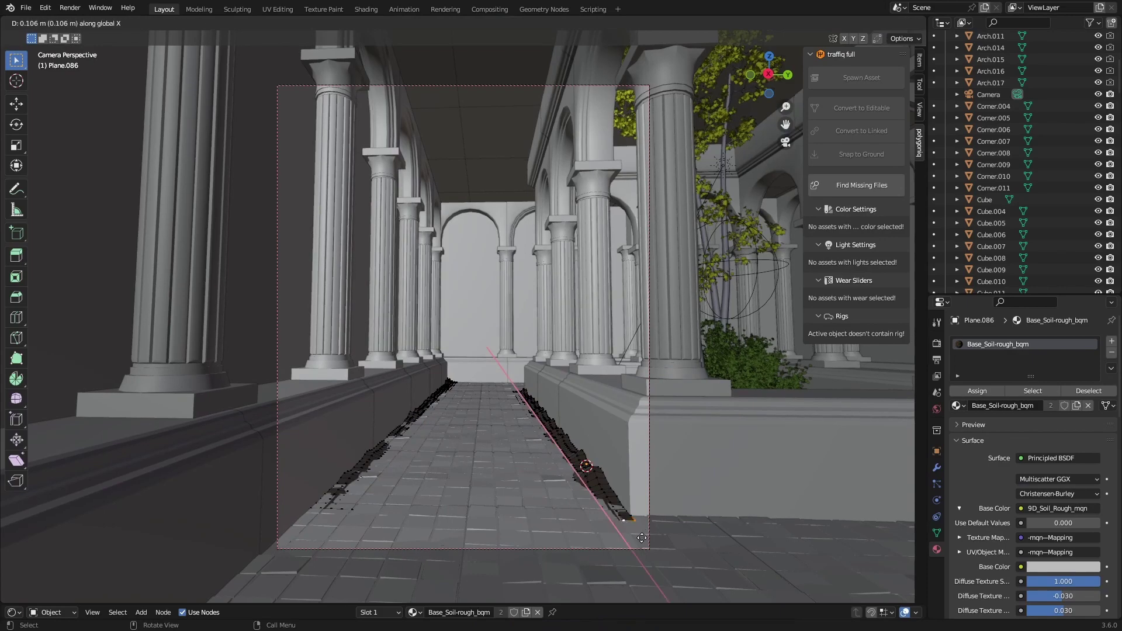
pyautogui.click(640, 536)
pyautogui.press('r')
pyautogui.press('y')
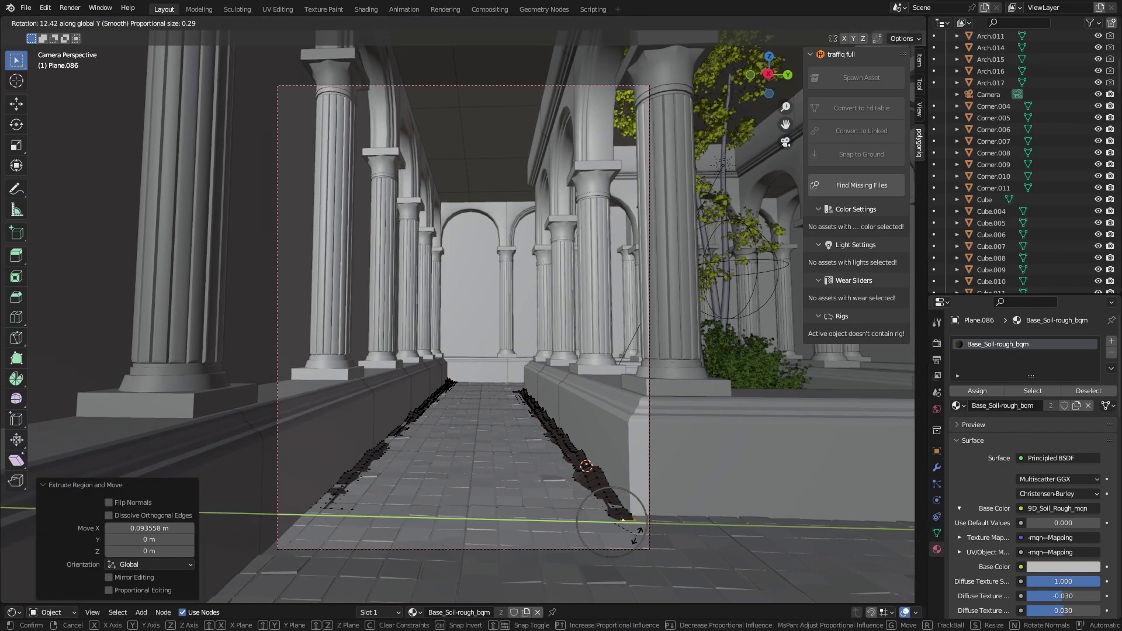
pyautogui.rightClick(637, 535)
pyautogui.moveTo(636, 536); pyautogui.dragTo(514, 327, button='middle')
pyautogui.hotkey('ctrl', 'z')
# - Save the file and extend the soil strip around the wall corner along X, with an extrusion of 0.13905 m along Y
pyautogui.hotkey('ctrl', 's')
pyautogui.press('g')
pyautogui.press('x')
pyautogui.click(610, 413)
pyautogui.press('g')
pyautogui.press('y')
pyautogui.click(551, 275)
# - Raise vertices of the corner soil patch against the wall with proportional editing, the last one by 0.066982 m in Z
pyautogui.click(492, 363)
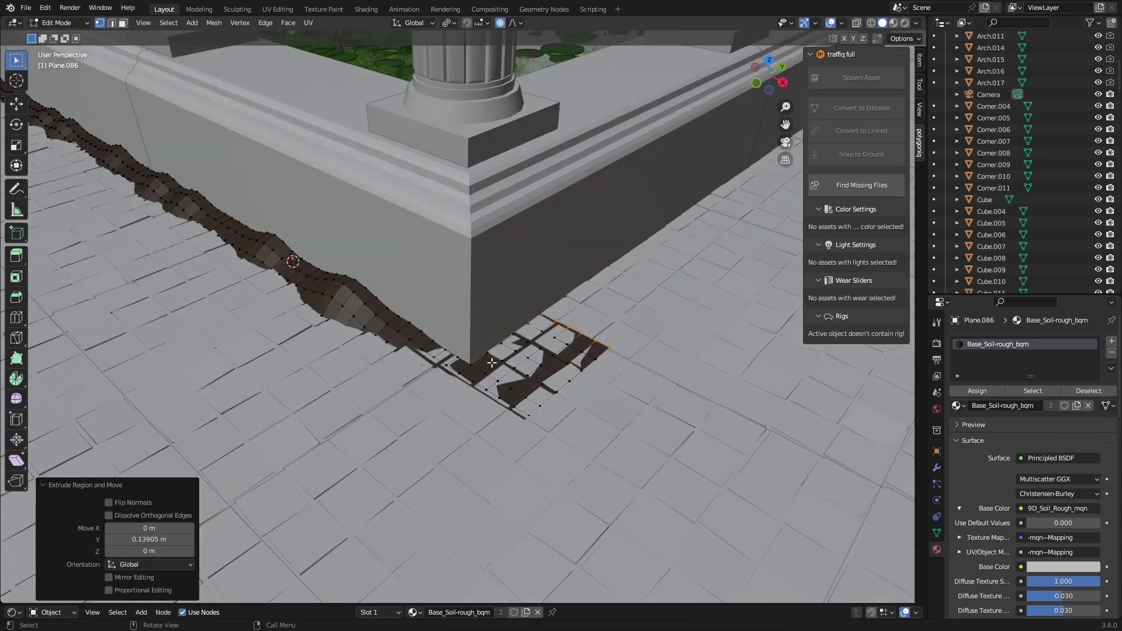
pyautogui.press('g')
pyautogui.press('z')
pyautogui.click(455, 357)
pyautogui.click(456, 355)
pyautogui.press('g')
pyautogui.press('z')
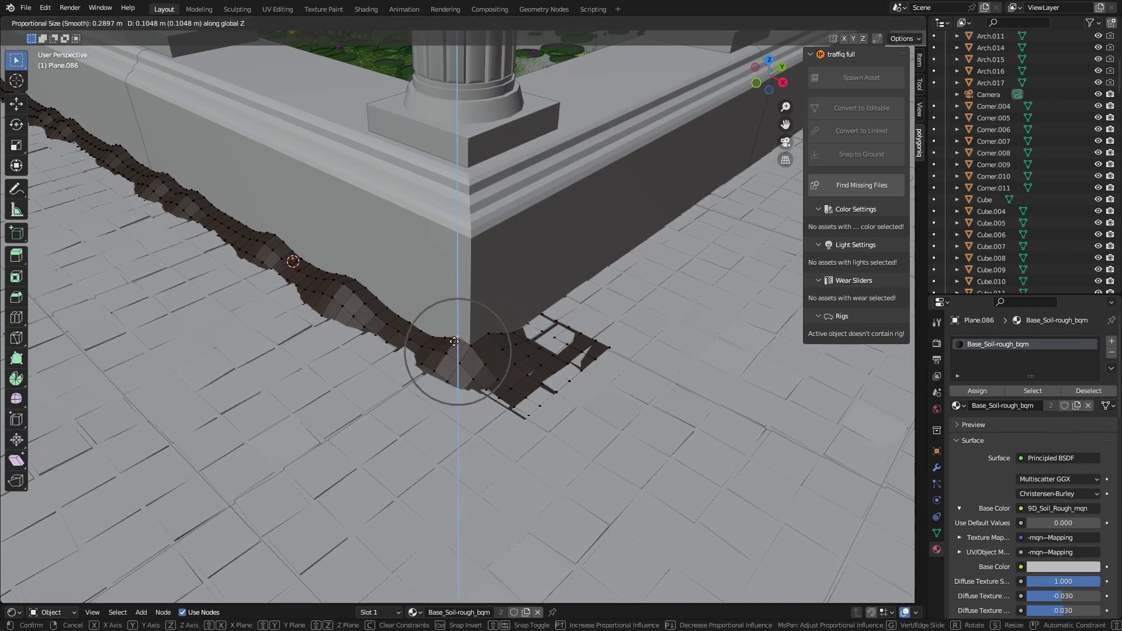
pyautogui.click(456, 342)
pyautogui.click(531, 325)
pyautogui.press('g')
pyautogui.press('z')
pyautogui.click(529, 312)
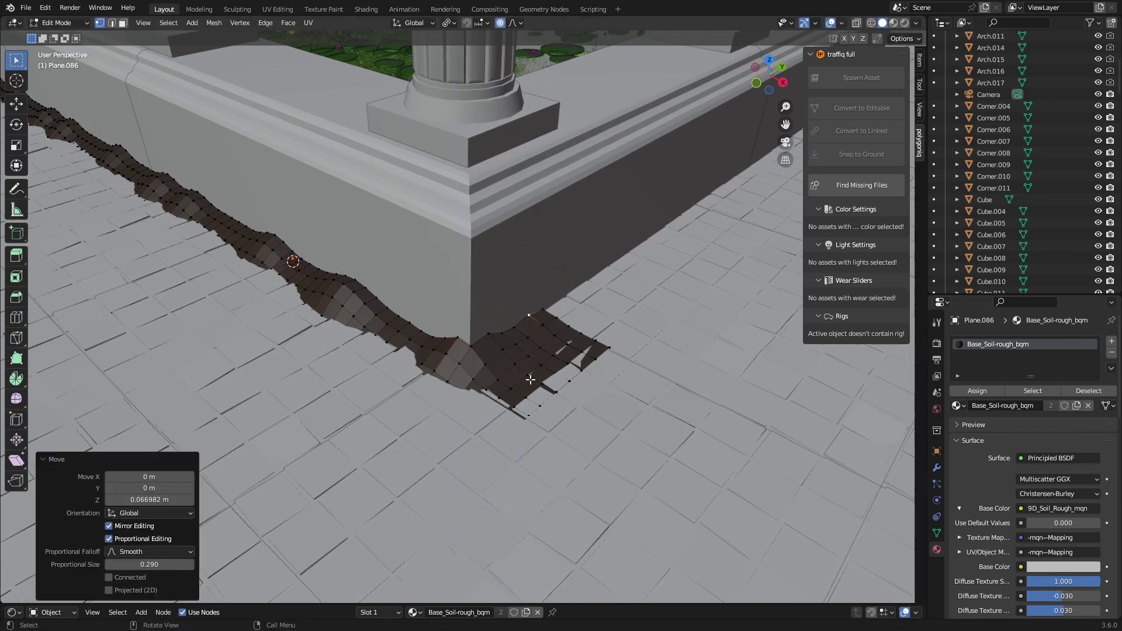
# - Lower three outer vertices of the corner soil patch into the paving, the last by 0.055428 m, and save the file
pyautogui.click(515, 404)
pyautogui.press('g')
pyautogui.press('z')
pyautogui.click(520, 411)
pyautogui.click(594, 342)
pyautogui.press('g')
pyautogui.press('z')
pyautogui.click(593, 354)
pyautogui.click(557, 391)
pyautogui.press('g')
pyautogui.press('z')
pyautogui.click(561, 395)
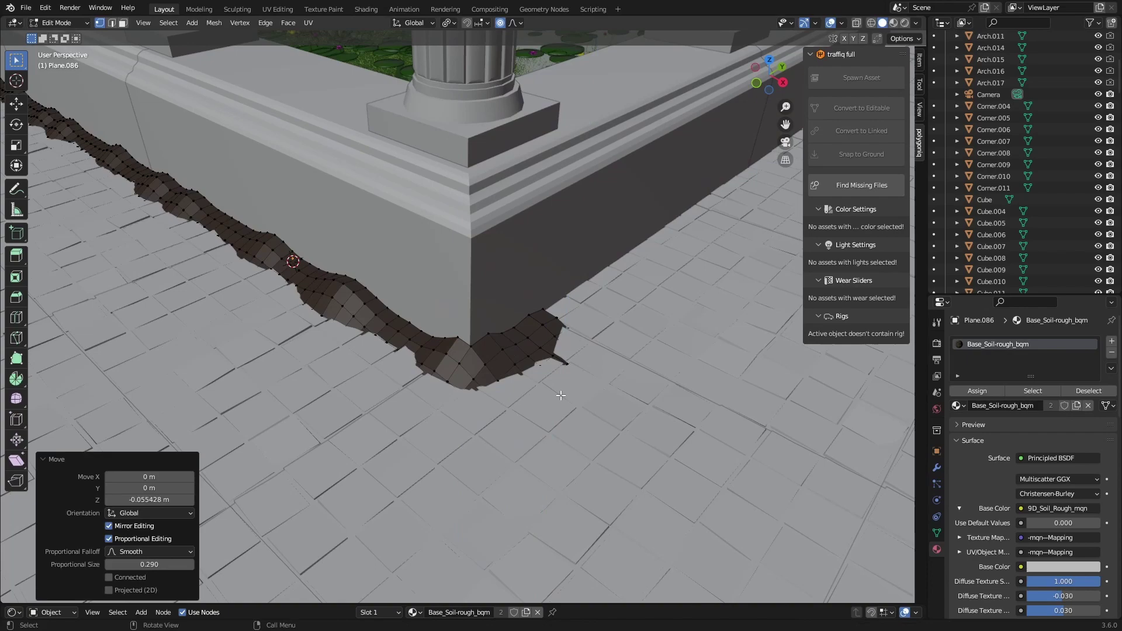
pyautogui.press('Tab')
pyautogui.moveTo(560, 394); pyautogui.dragTo(409, 374, button='middle')
pyautogui.hotkey('ctrl', 's')
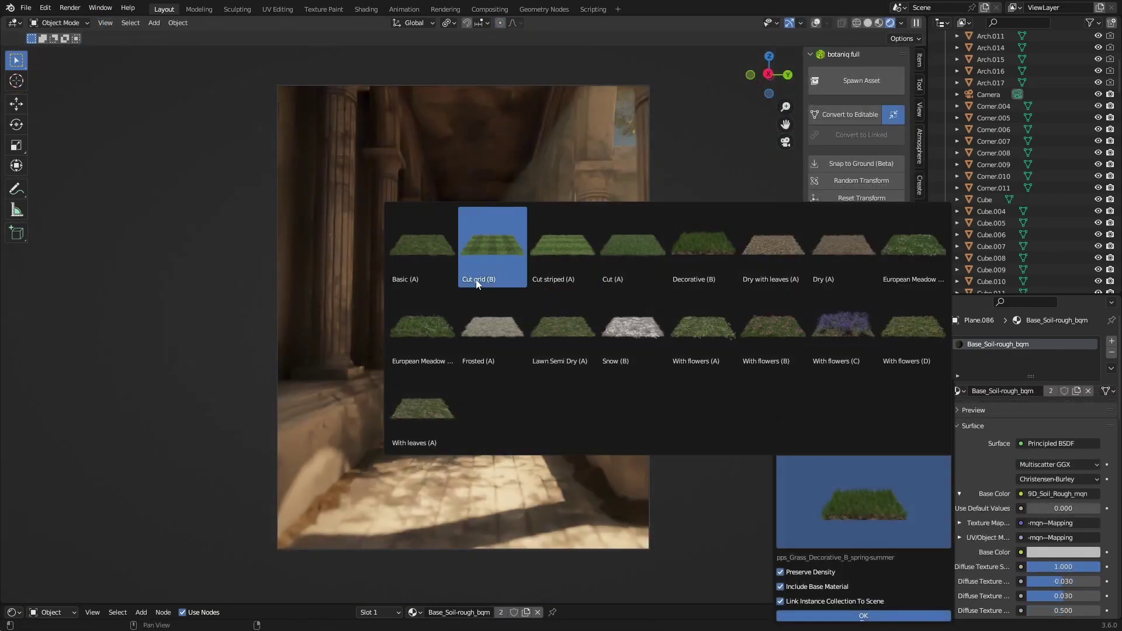
# - Scatter the European Meadow B spring-summer grass on the soil strips with Include Base Material enabled, and save the file
pyautogui.click(422, 327)
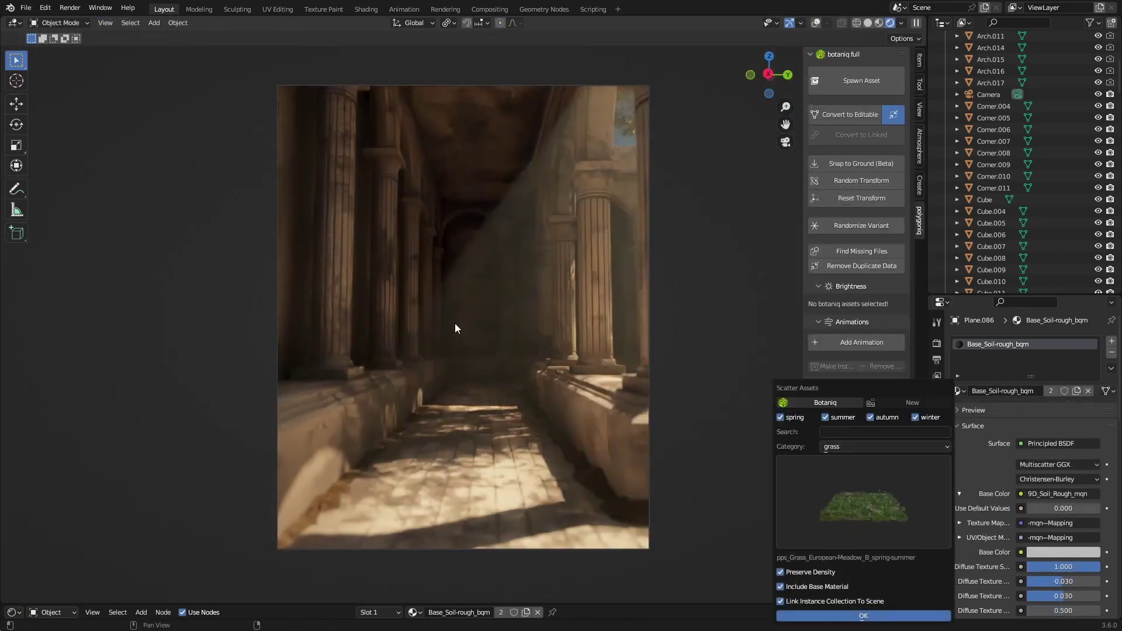
pyautogui.click(863, 616)
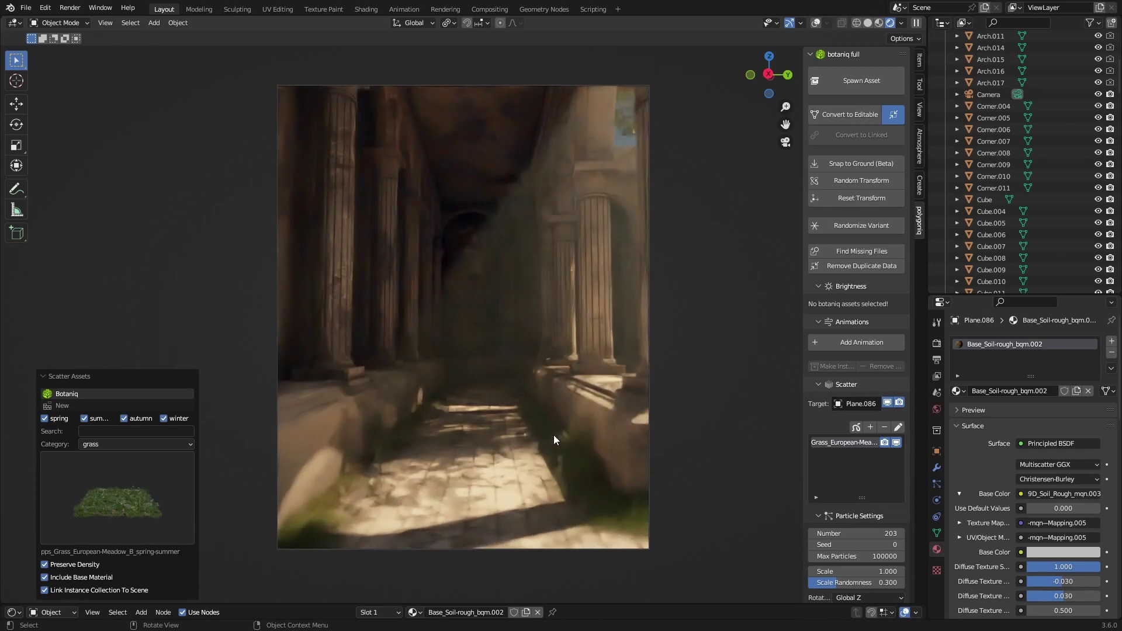
pyautogui.hotkey('ctrl', 's')
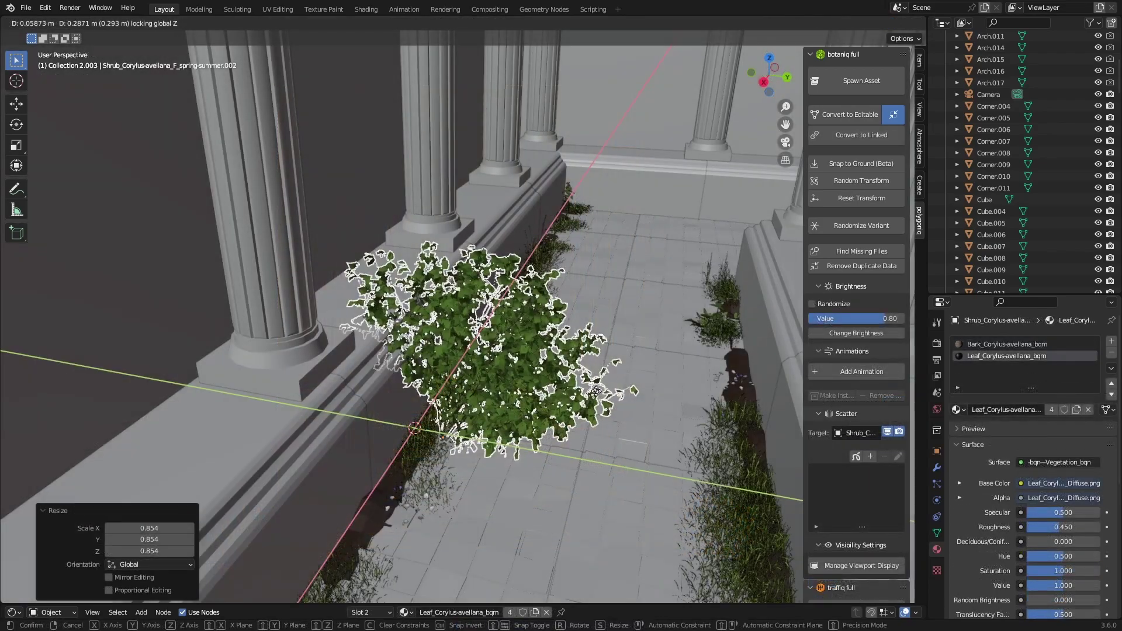
# - Trackball-rotate the Corylus avellana shrub beside the walkway wall by 28.6° and -17.2°, and raise it 0.11156 m in Z
pyautogui.press('r')
pyautogui.press('r')
pyautogui.click(637, 399)
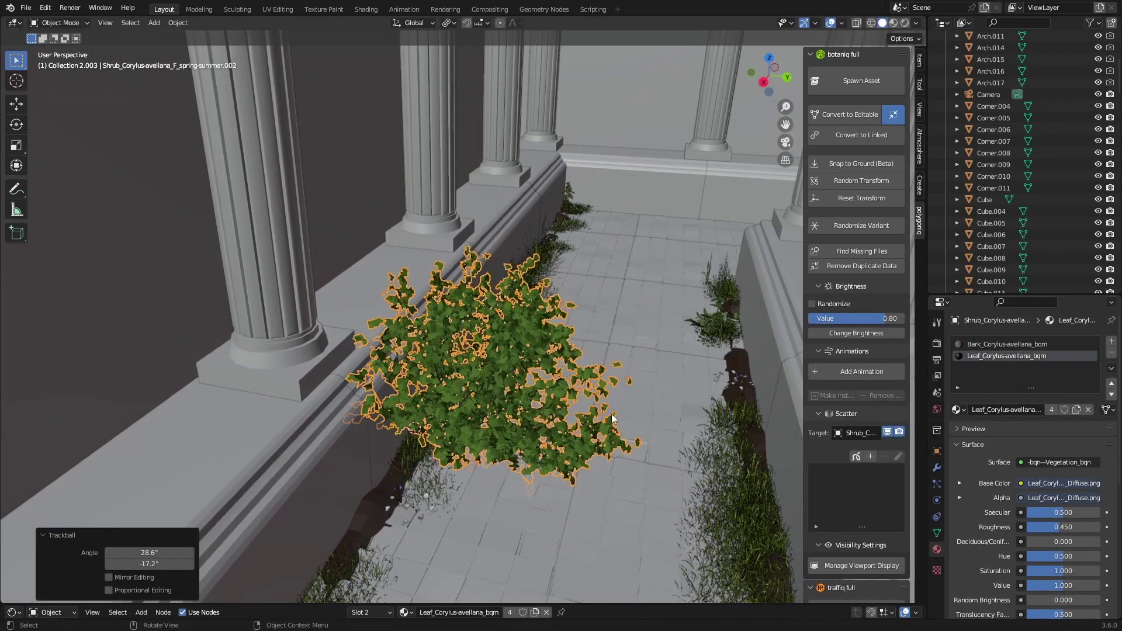
pyautogui.moveTo(637, 399); pyautogui.dragTo(653, 368, button='middle')
pyautogui.press('g')
pyautogui.press('z')
pyautogui.click(647, 355)
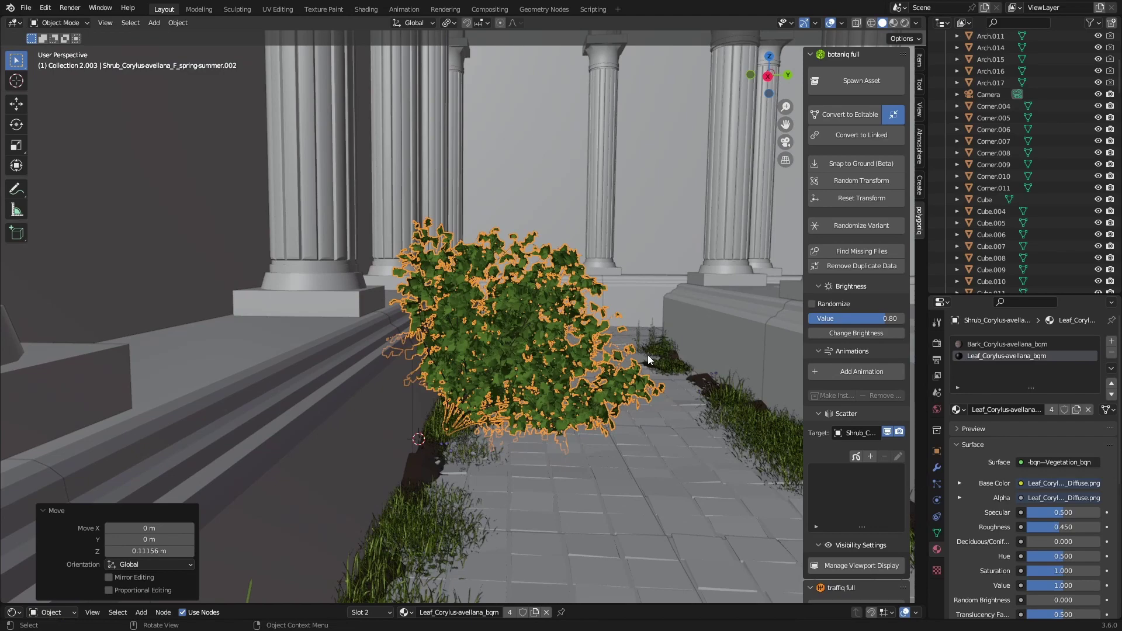
# - Show the shrub in the camera view, save the file and switch to the rendered preview
pyautogui.press('KP_0')
pyautogui.hotkey('ctrl', 's')
pyautogui.press('z')
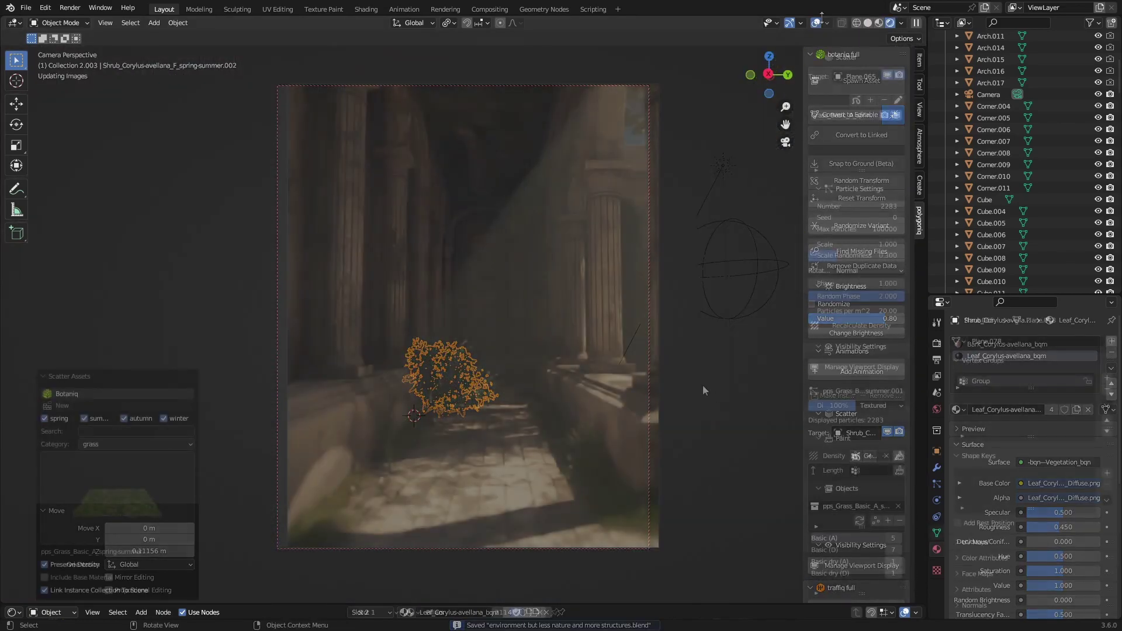
# - Add a new empty scatter system named Default Name to Plane.065, with its instance collection linked to the scene
pyautogui.scroll(2, 878, 163)
pyautogui.click(872, 146)
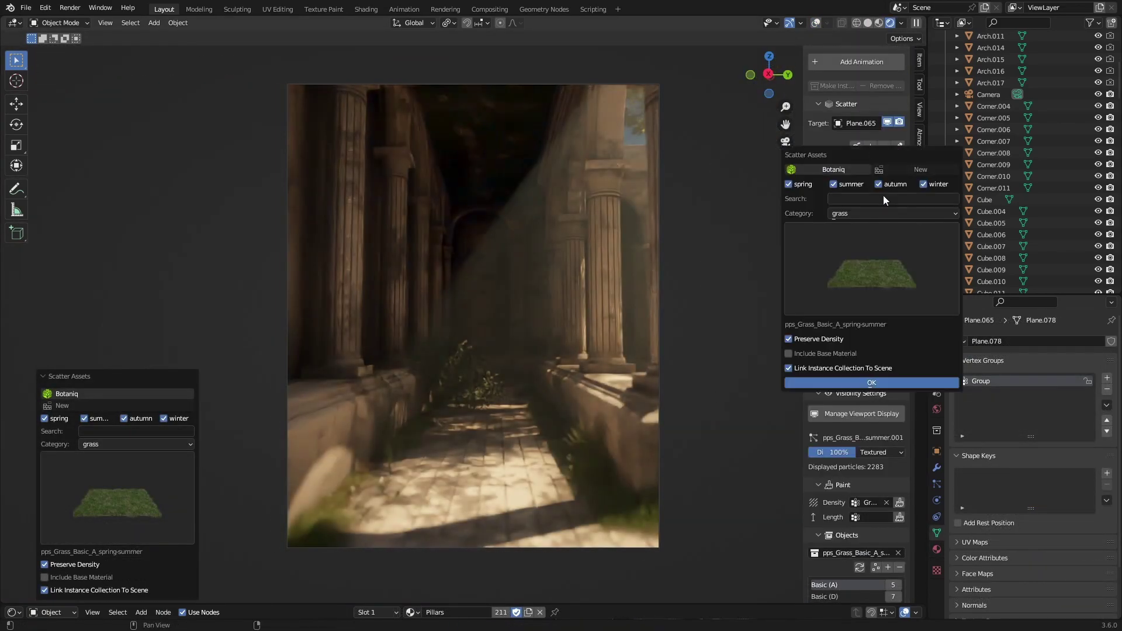
pyautogui.click(901, 170)
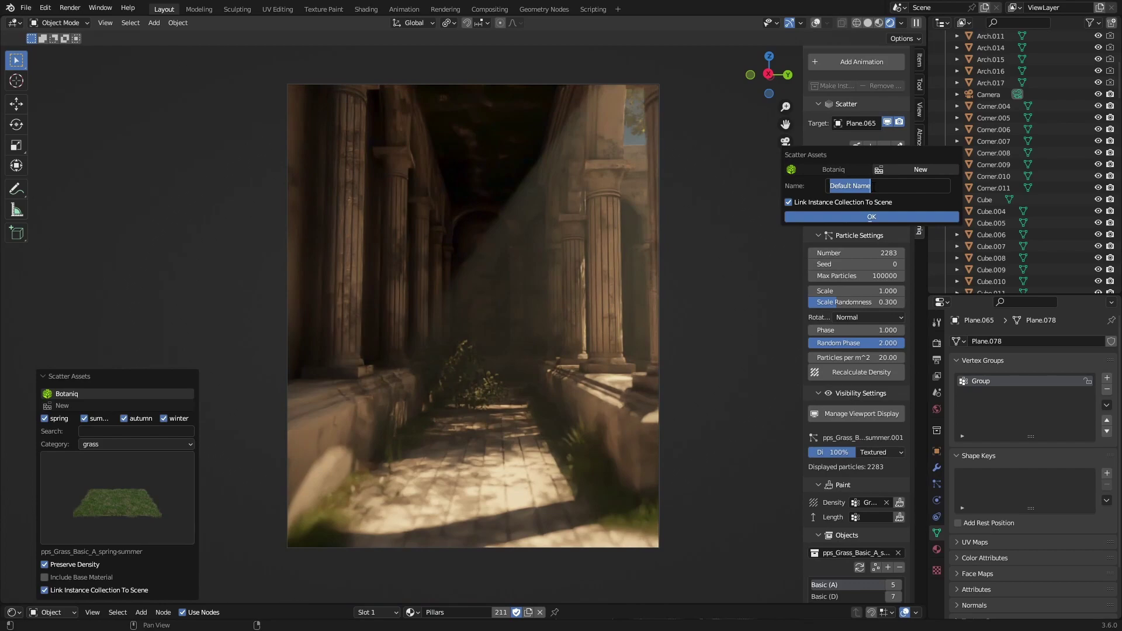
pyautogui.click(931, 217)
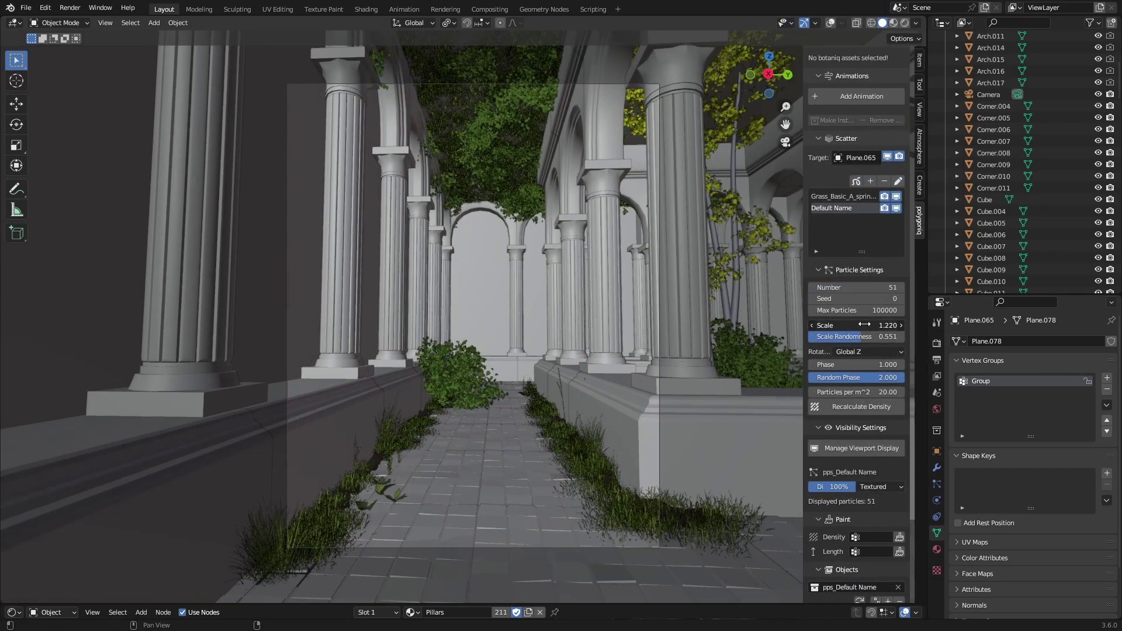
# - Preview the Default Name scatter rendered, save the file and set the scatter's seed to 303
pyautogui.press('z')
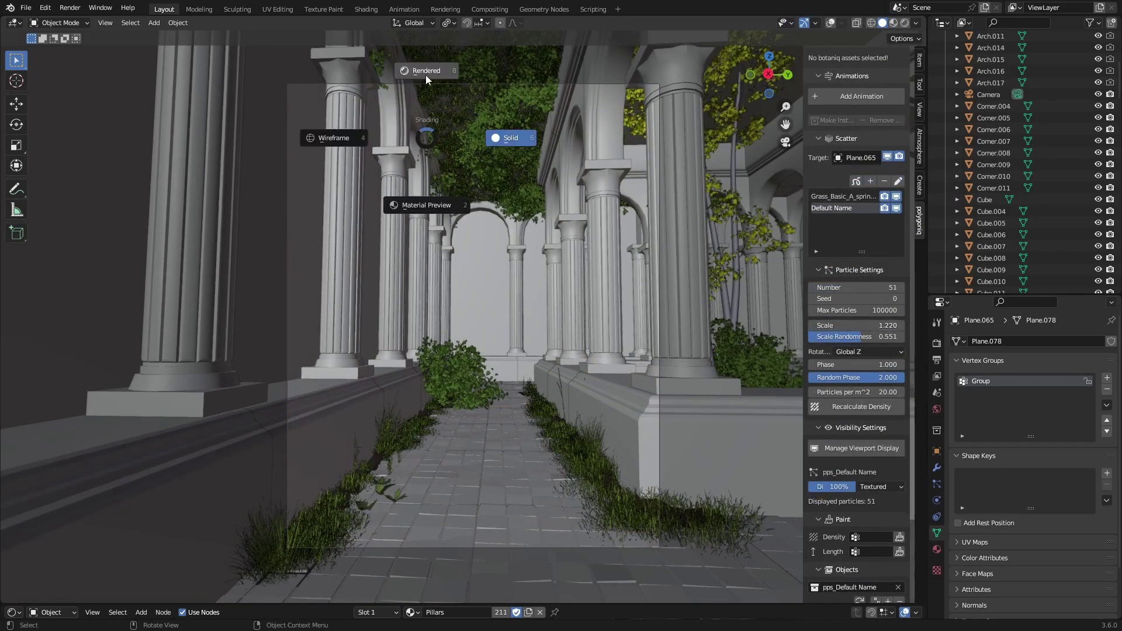
pyautogui.click(425, 75)
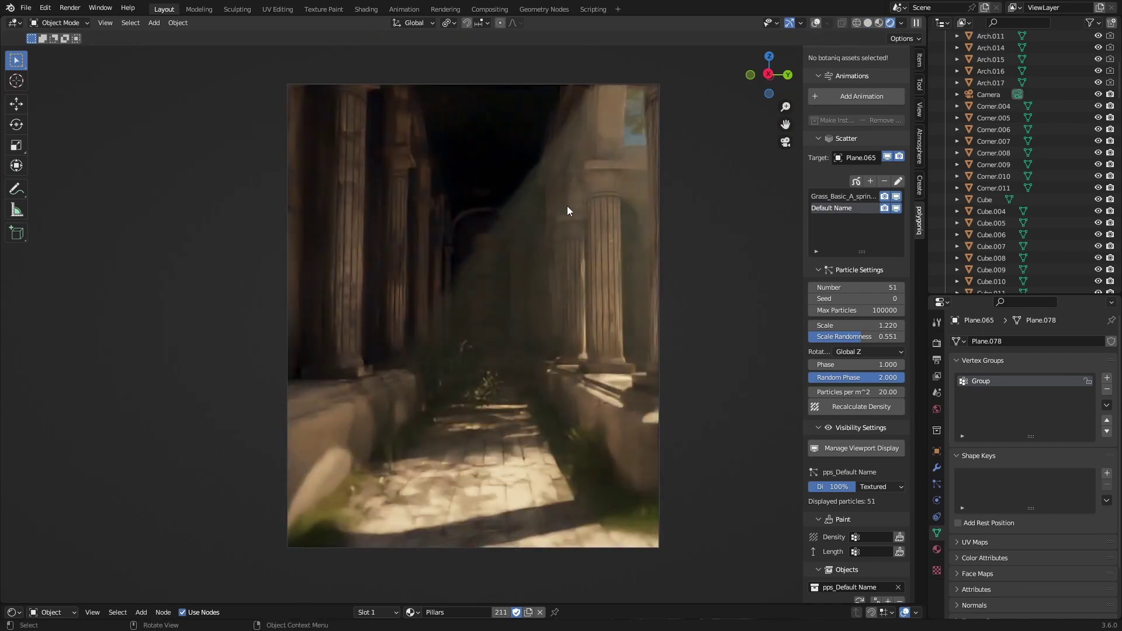
pyautogui.hotkey('ctrl', 's')
pyautogui.moveTo(883, 299); pyautogui.dragTo(900, 299)
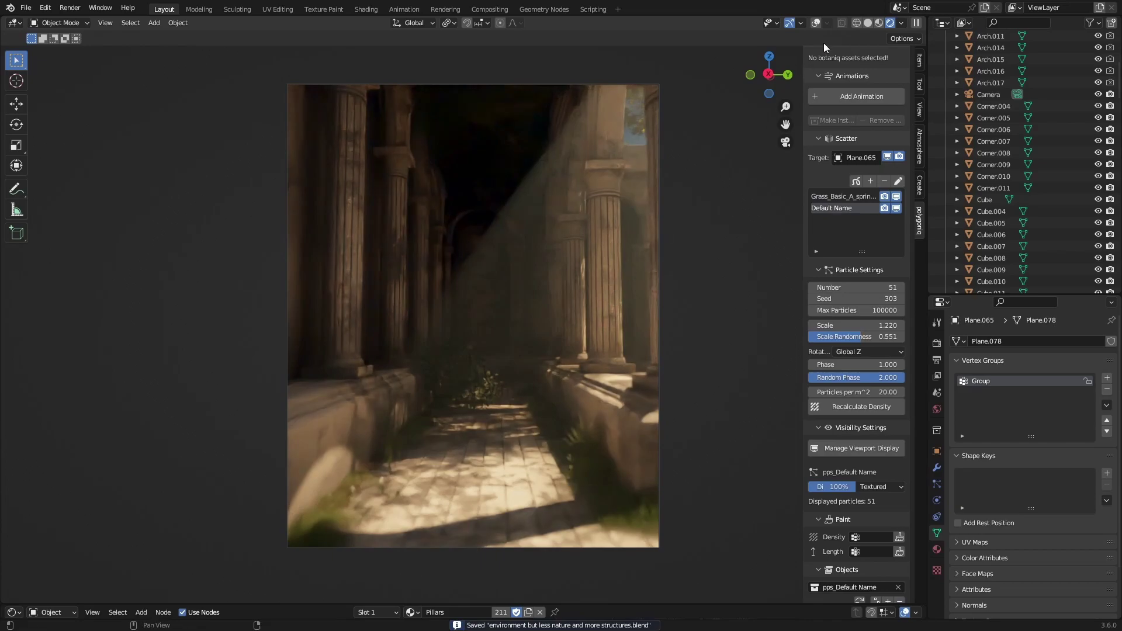
# - Check the courtyard plants in solid shading from outside and through the camera, preview the scene rendered and save the file
pyautogui.click(867, 23)
pyautogui.moveTo(677, 153)
pyautogui.mouseDown(button='middle')
pyautogui.moveTo(648, 217)
pyautogui.moveTo(665, 149)
pyautogui.moveTo(743, 163)
pyautogui.moveTo(680, 261)
pyautogui.moveTo(622, 225)
pyautogui.mouseUp(button='middle')
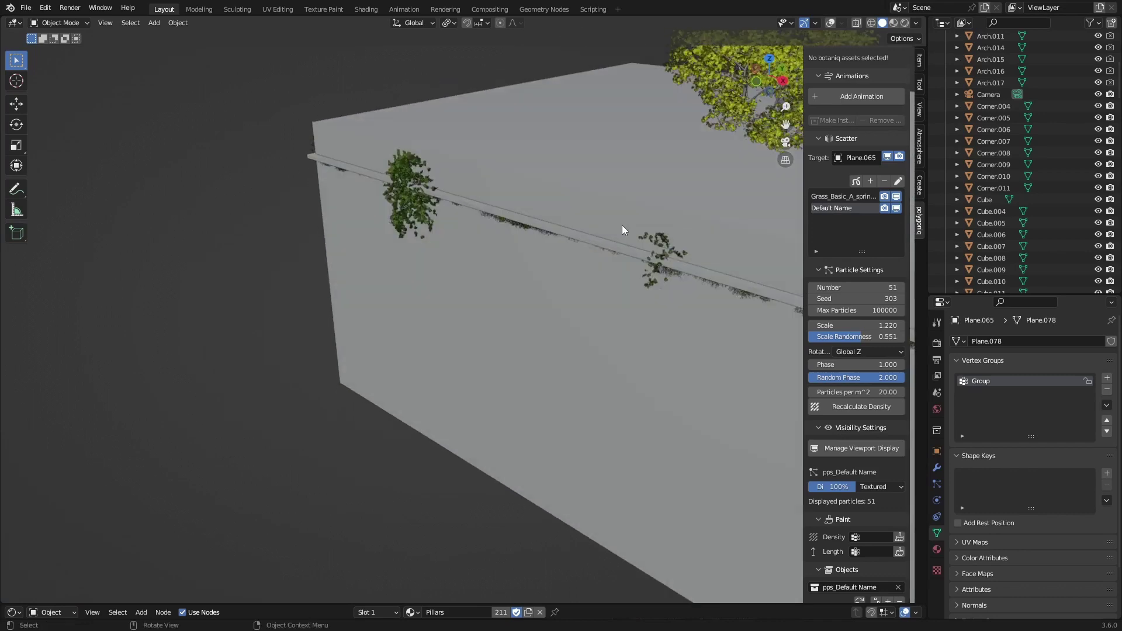
pyautogui.press('KP_0')
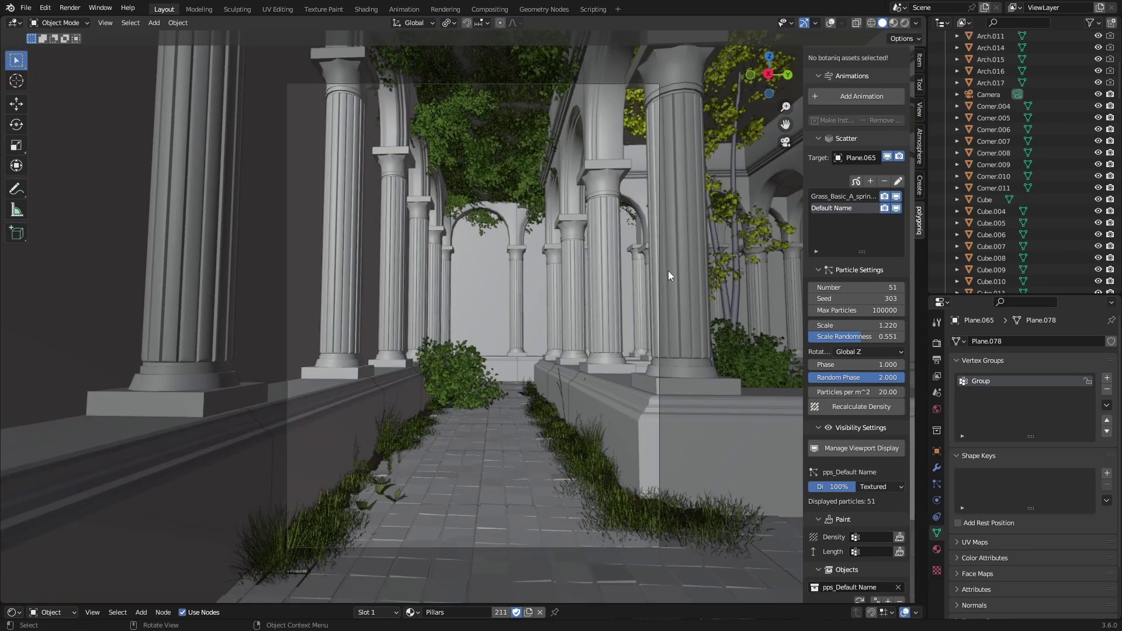
pyautogui.press('z')
pyautogui.click(553, 276)
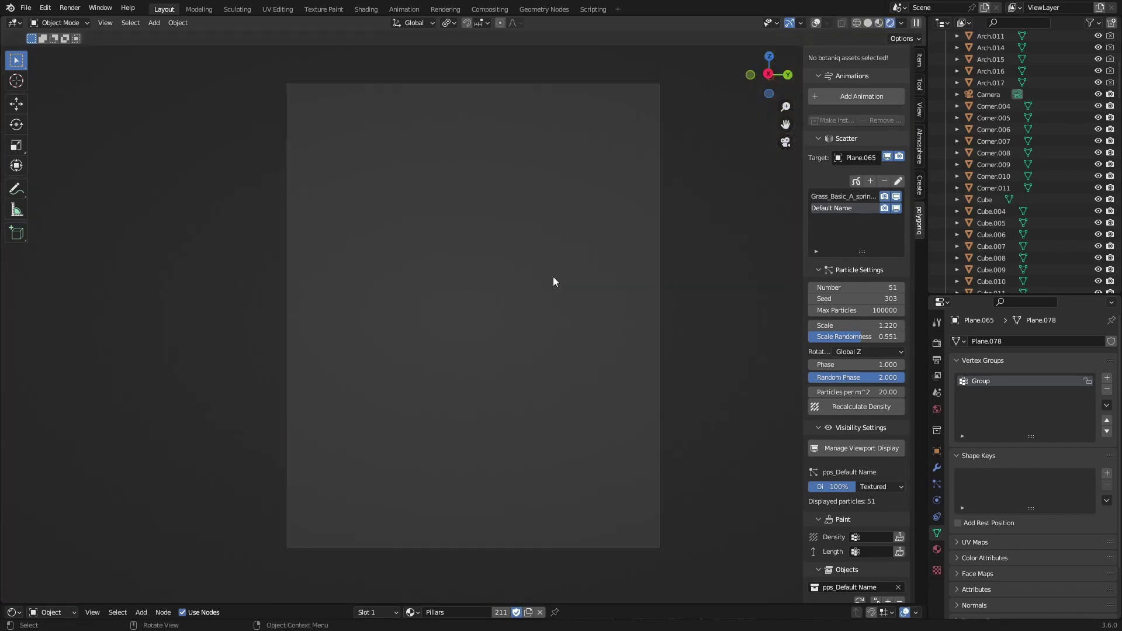
pyautogui.hotkey('ctrl', 's')
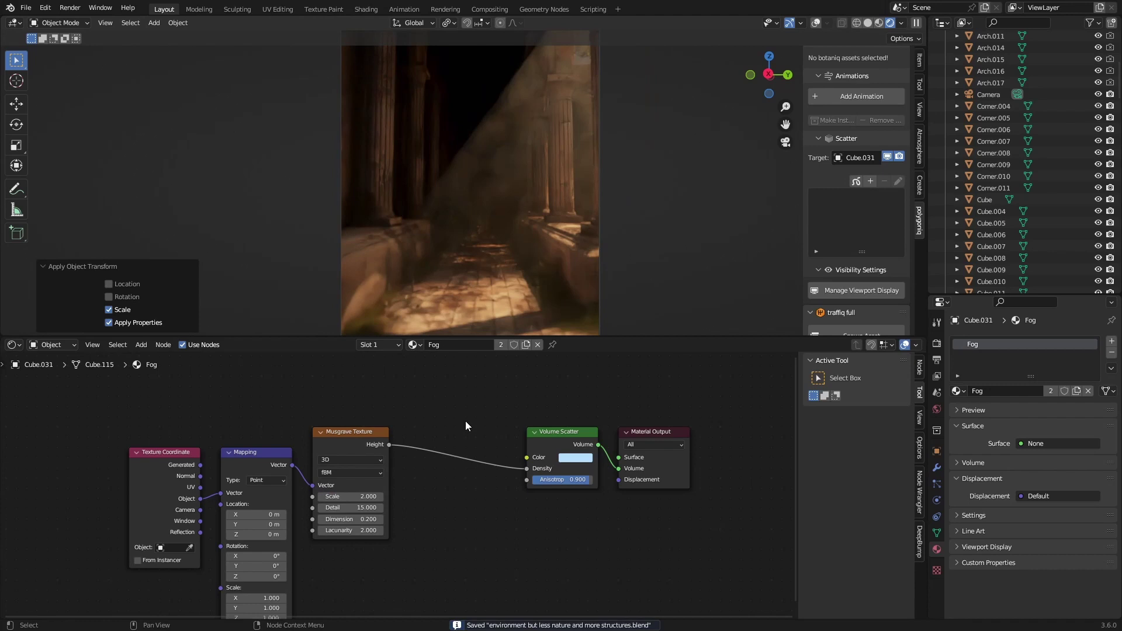
# - Insert a Math node set to Divide between the Musgrave Texture height and the Volume Scatter density in the Fog material
pyautogui.hotkey('shift', 'a')
pyautogui.write('mat')
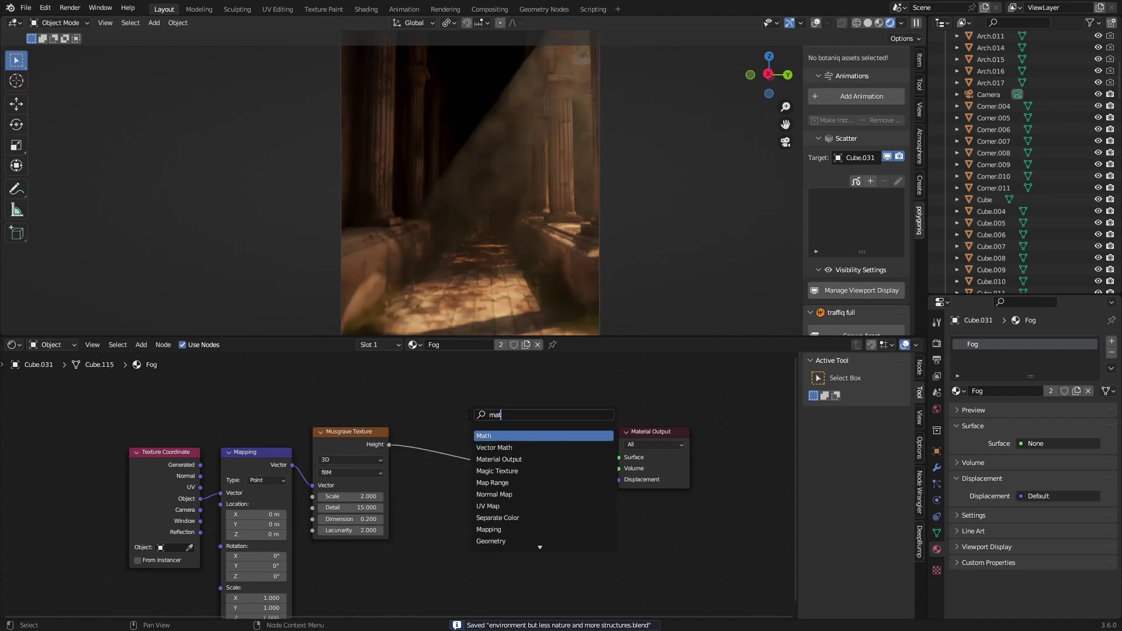
pyautogui.press('Return')
pyautogui.click(462, 432)
pyautogui.click(466, 443)
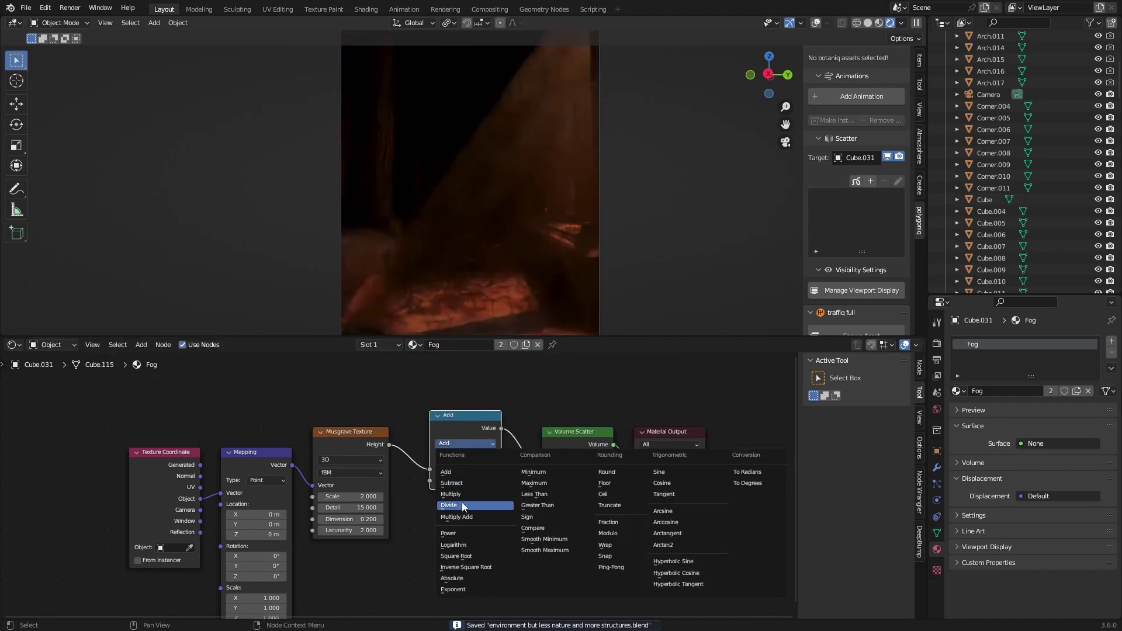
pyautogui.click(464, 506)
# - Try a divisor of 20 on the Fog material's Divide node and settle on 10
pyautogui.click(476, 479)
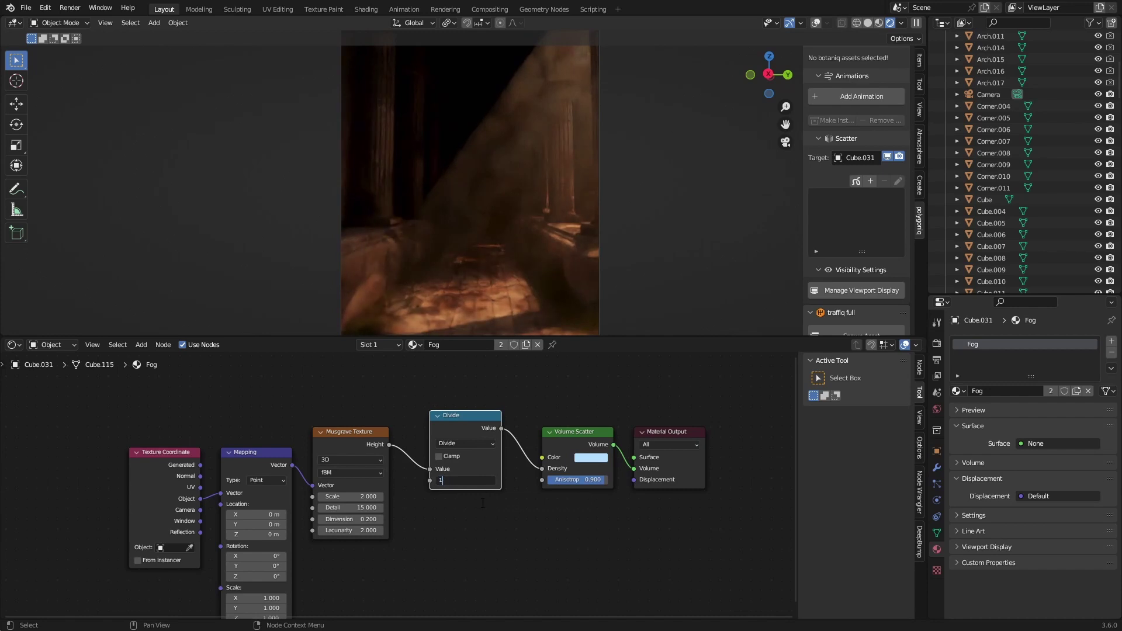
pyautogui.press('Return')
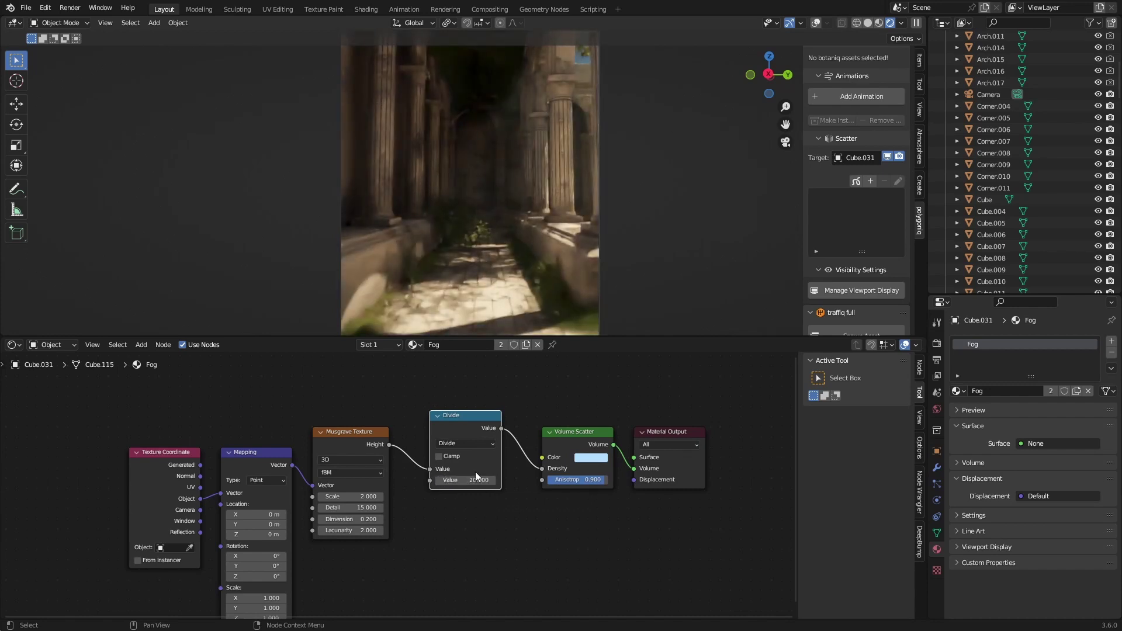
pyautogui.press('Return')
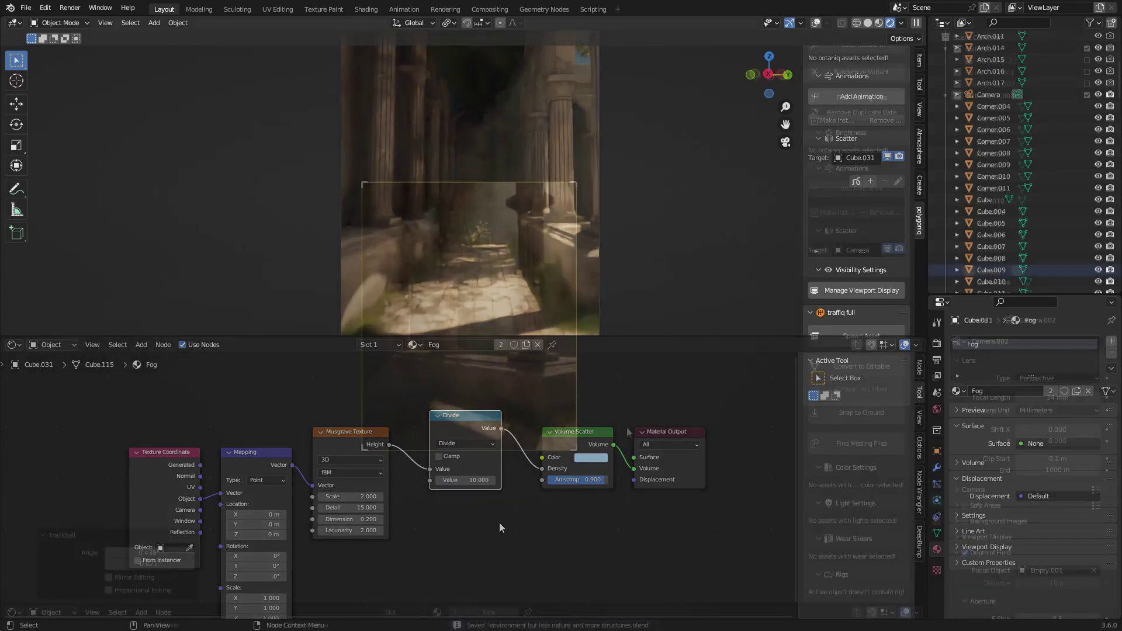